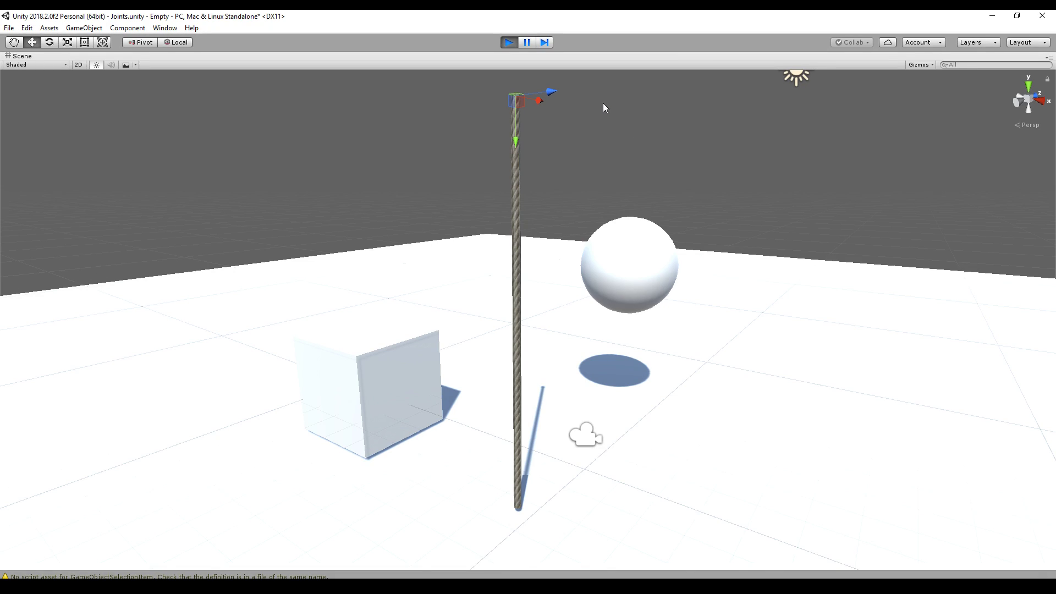
# - While the Unity scene plays, bend the rope by its top anchor and push the sphere and cube into it
pyautogui.moveTo(555, 91); pyautogui.dragTo(577, 92)
pyautogui.click(641, 264)
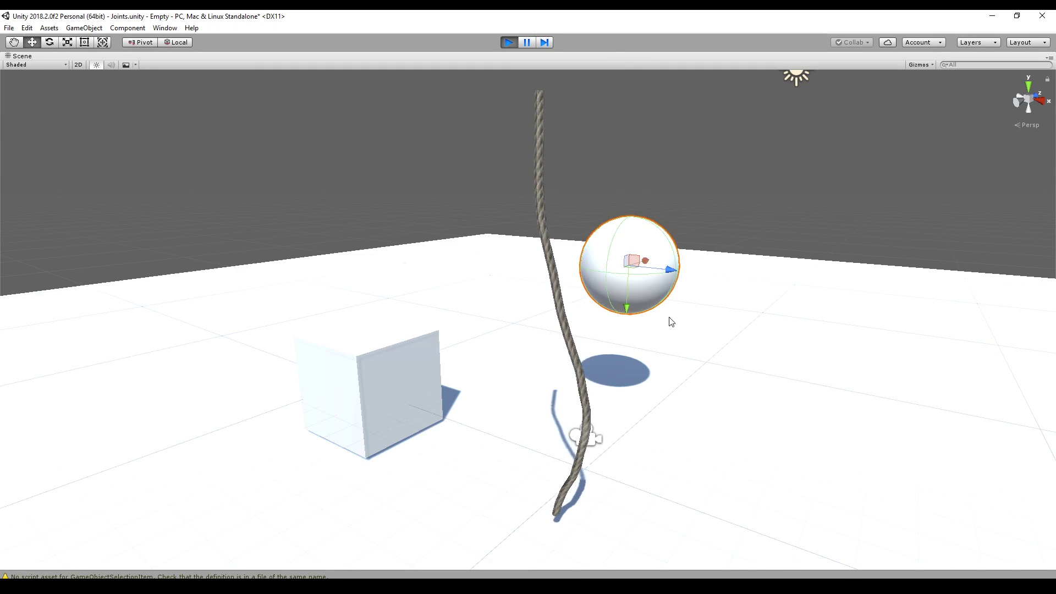
pyautogui.moveTo(653, 263); pyautogui.dragTo(559, 308)
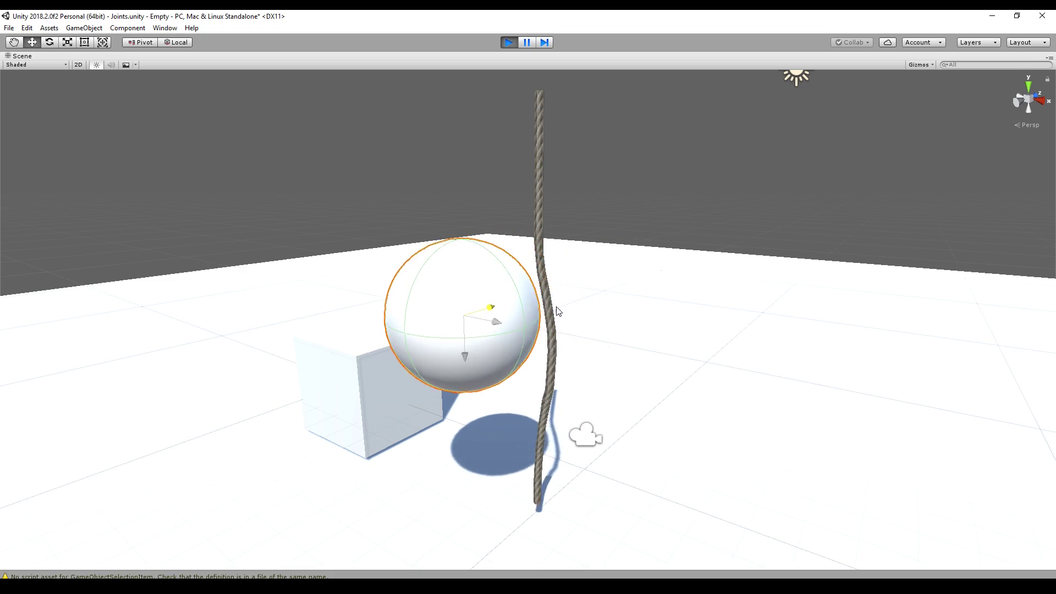
pyautogui.click(447, 388)
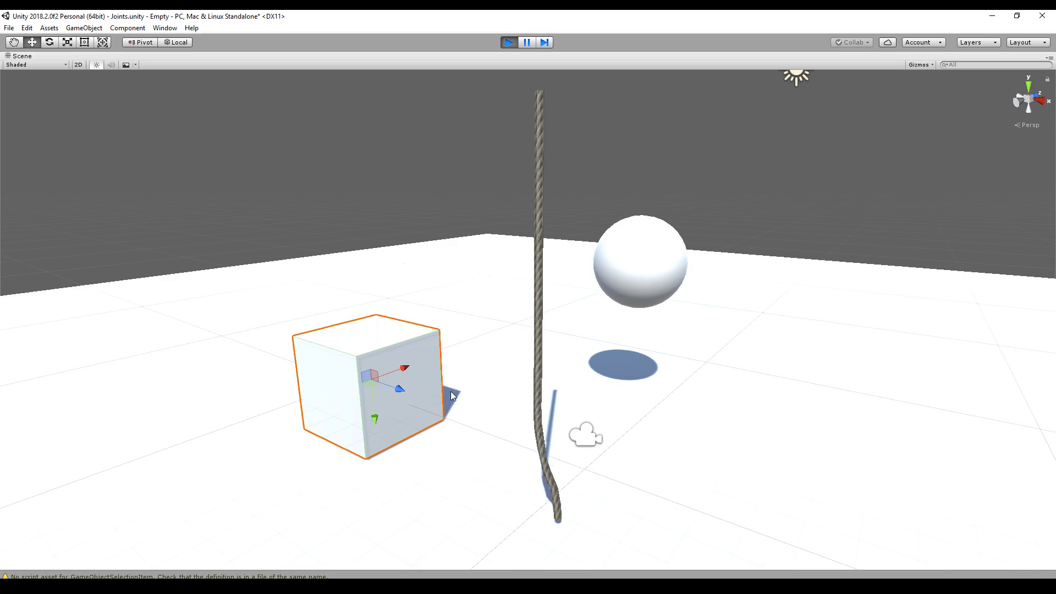
pyautogui.moveTo(400, 388); pyautogui.dragTo(460, 413)
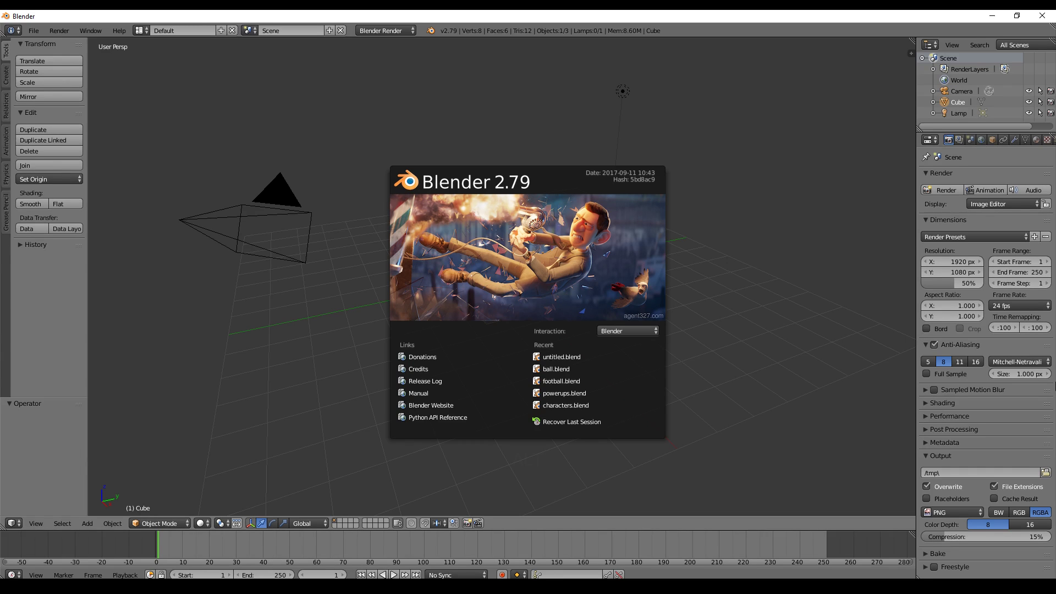
# - Delete the default cube and add a cylinder with 8 vertices
pyautogui.click(610, 141)
pyautogui.scroll(5, 583, 237)
pyautogui.press('Delete')
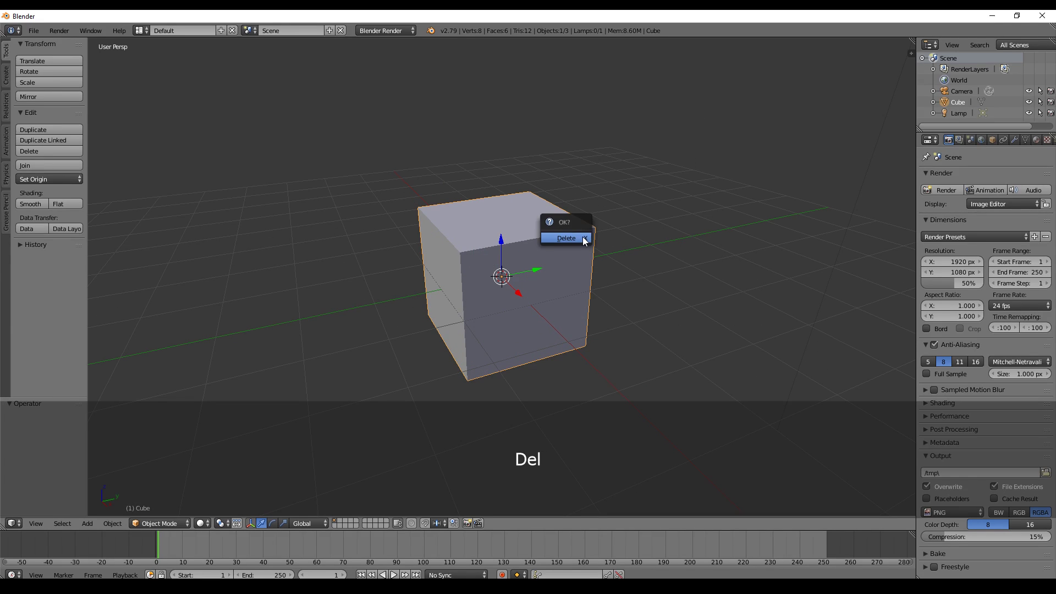
pyautogui.click(583, 237)
pyautogui.click(7, 80)
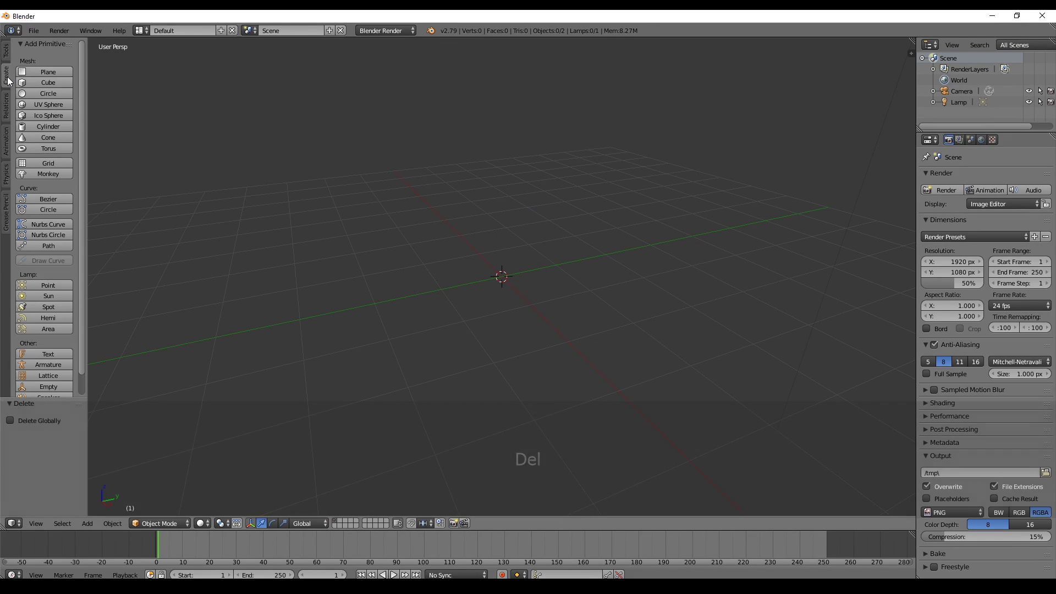
pyautogui.click(55, 127)
pyautogui.click(55, 433)
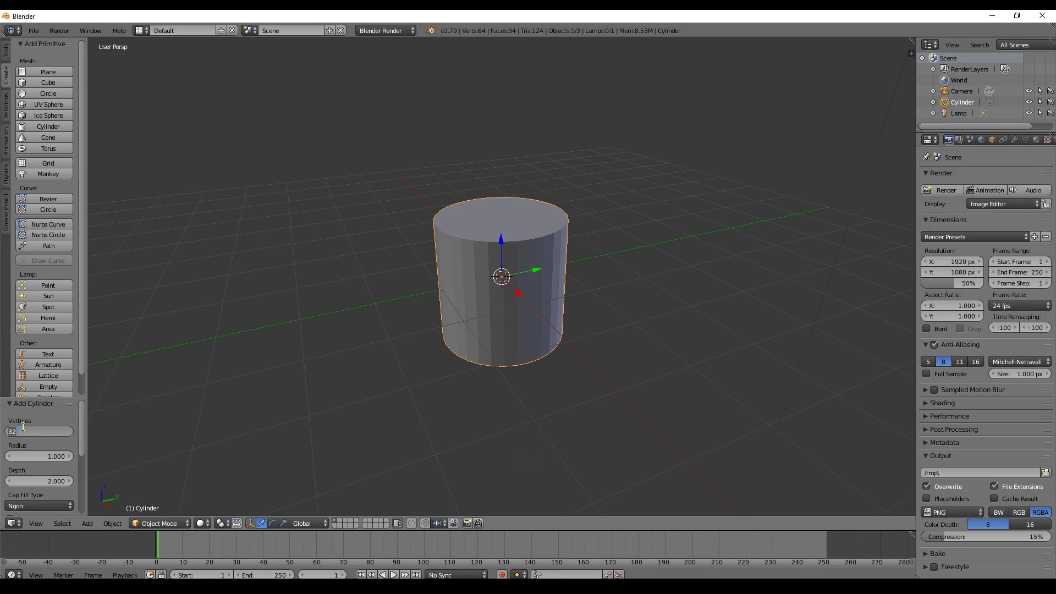
pyautogui.write('8')
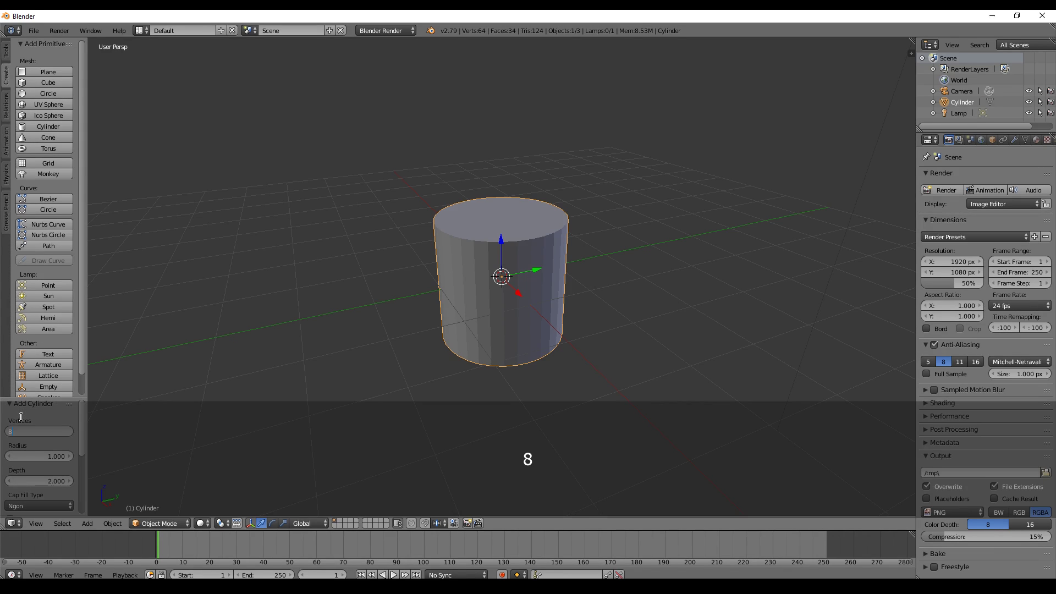
pyautogui.press('Return')
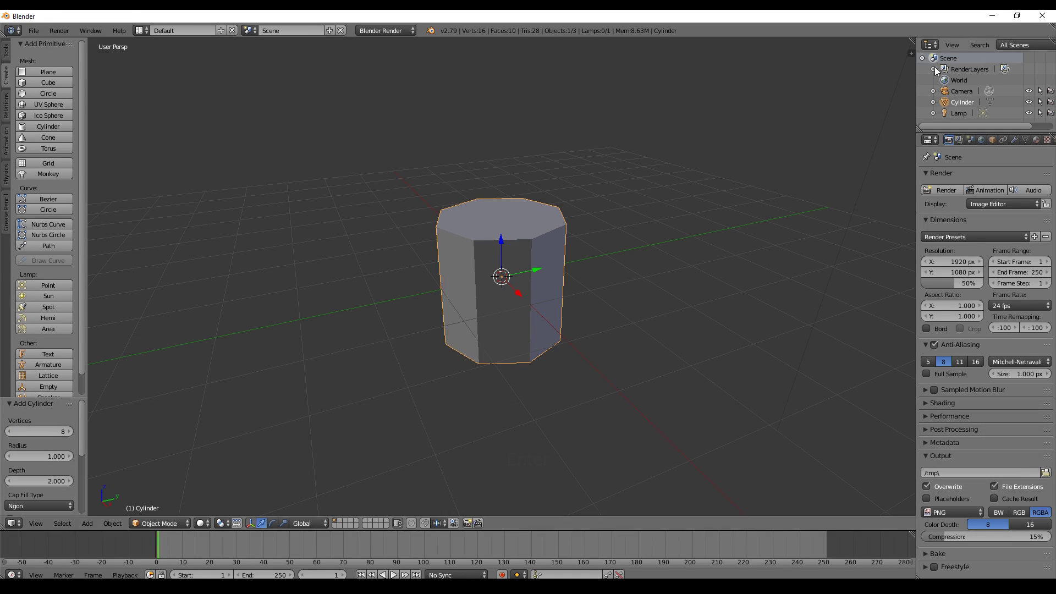
# - Scale the cylinder to 0.1 on X, Y and Z in the transform panel
pyautogui.press('n')
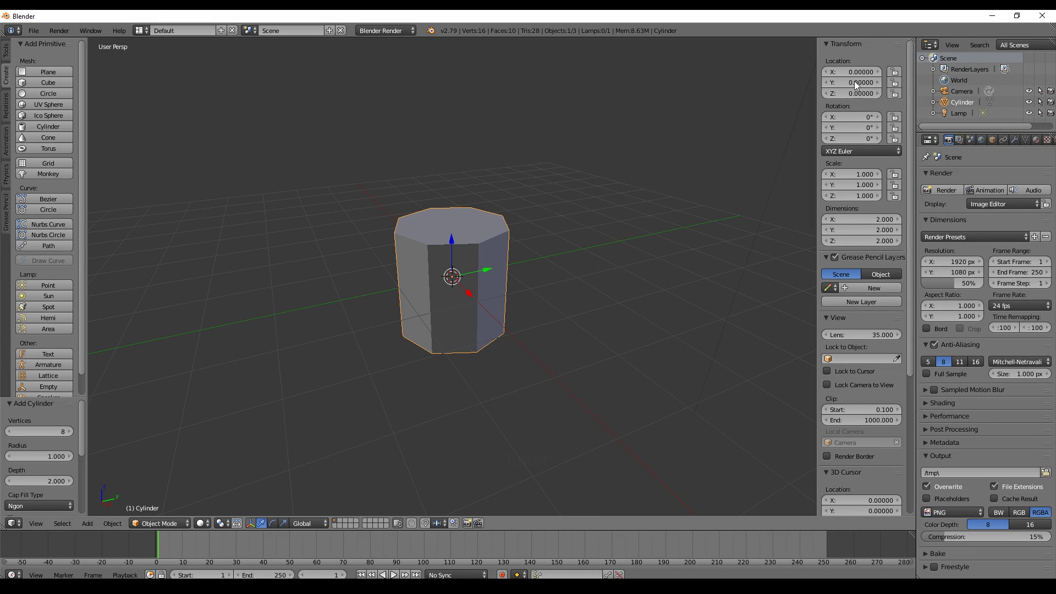
pyautogui.click(865, 173)
pyautogui.write('0.1')
pyautogui.press('Tab')
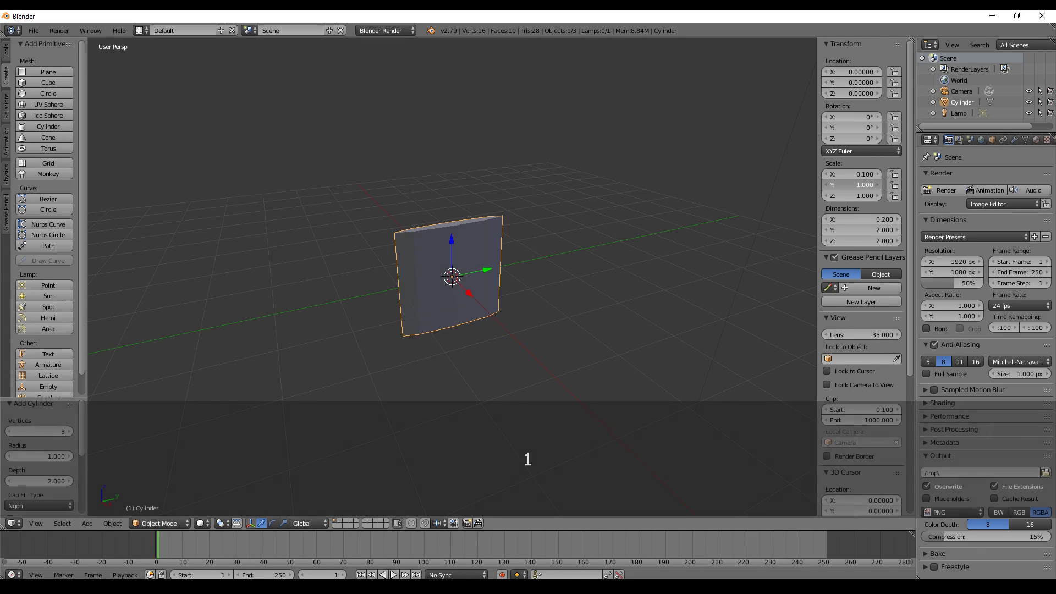
pyautogui.write('0.1')
pyautogui.press('Return')
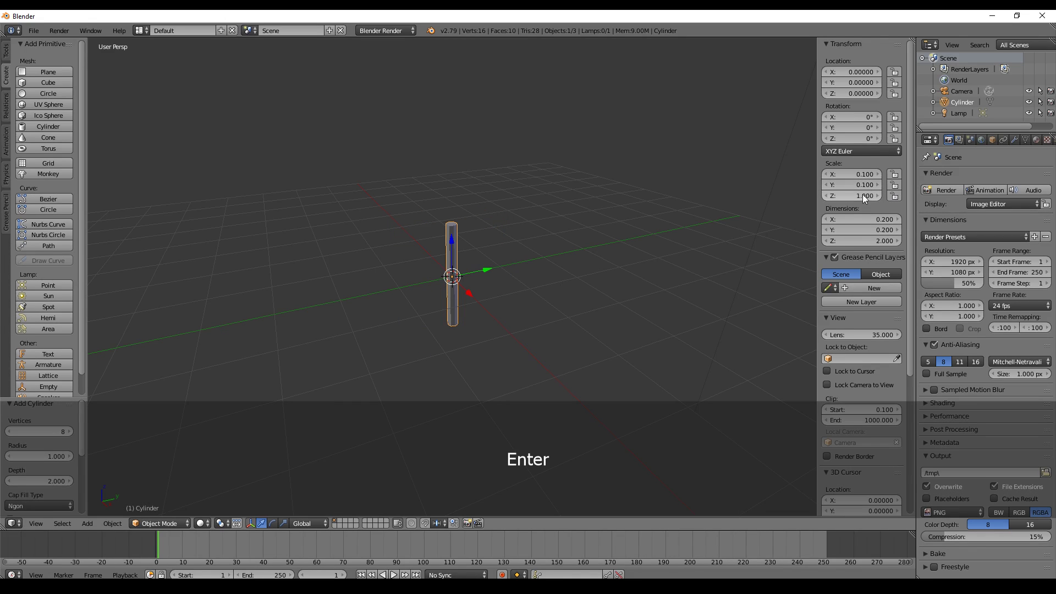
pyautogui.click(862, 194)
pyautogui.write('0.1')
pyautogui.press('Return')
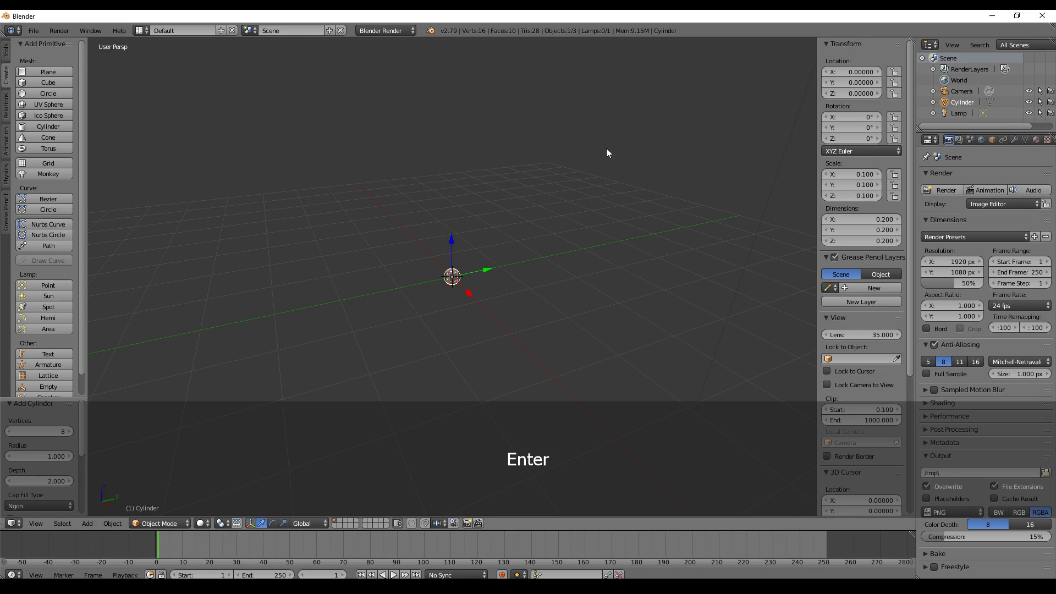
pyautogui.scroll(8, 521, 210)
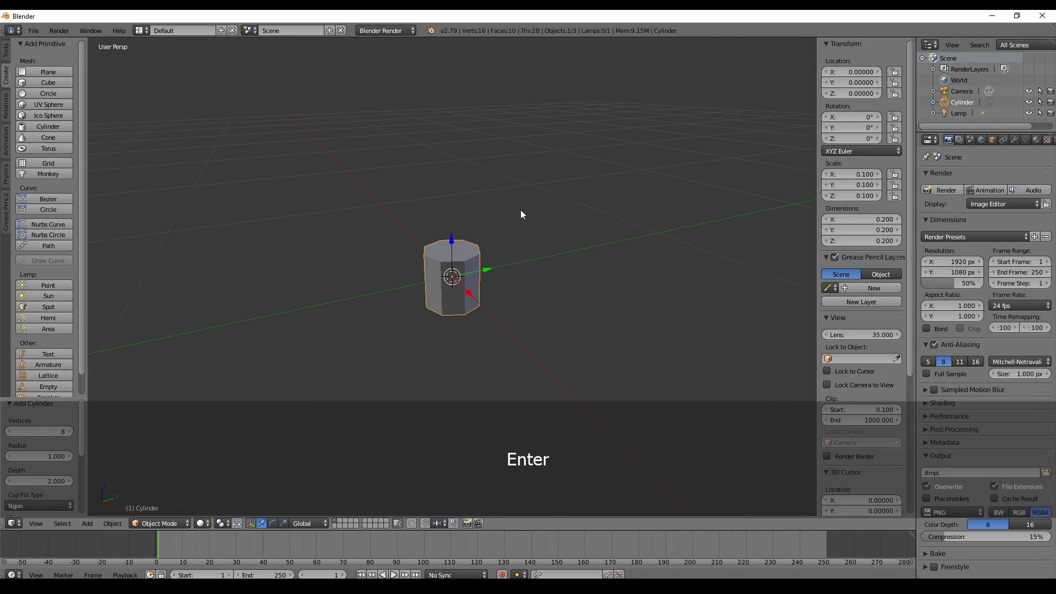
pyautogui.click(159, 524)
# - In Edit Mode and front view, raise the cylinder mesh so its base sits on the origin
pyautogui.click(167, 501)
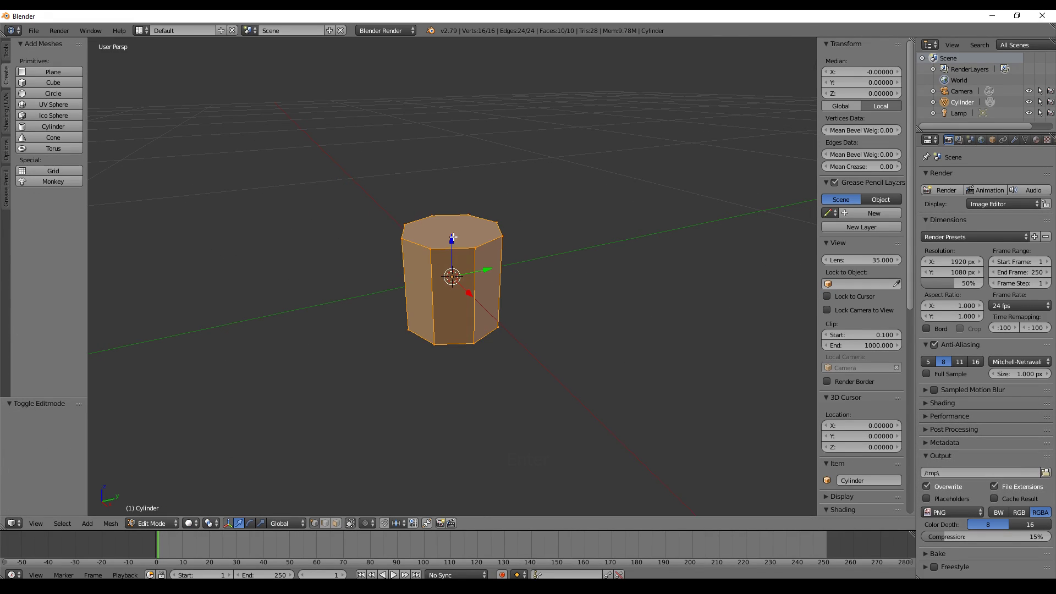
pyautogui.press('KP_1')
pyautogui.moveTo(452, 238); pyautogui.dragTo(455, 201)
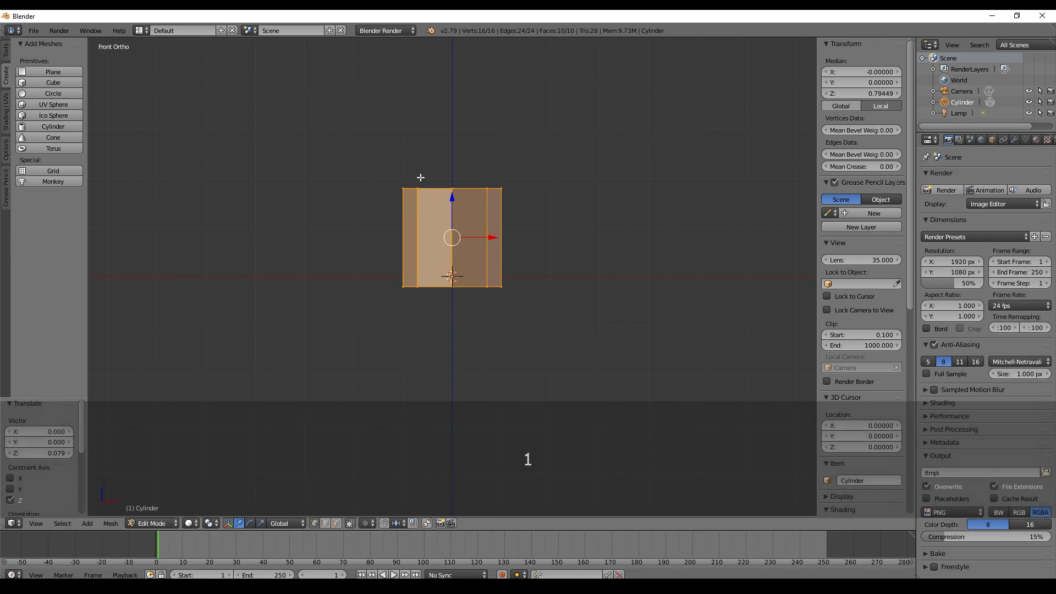
pyautogui.moveTo(453, 199); pyautogui.dragTo(453, 188)
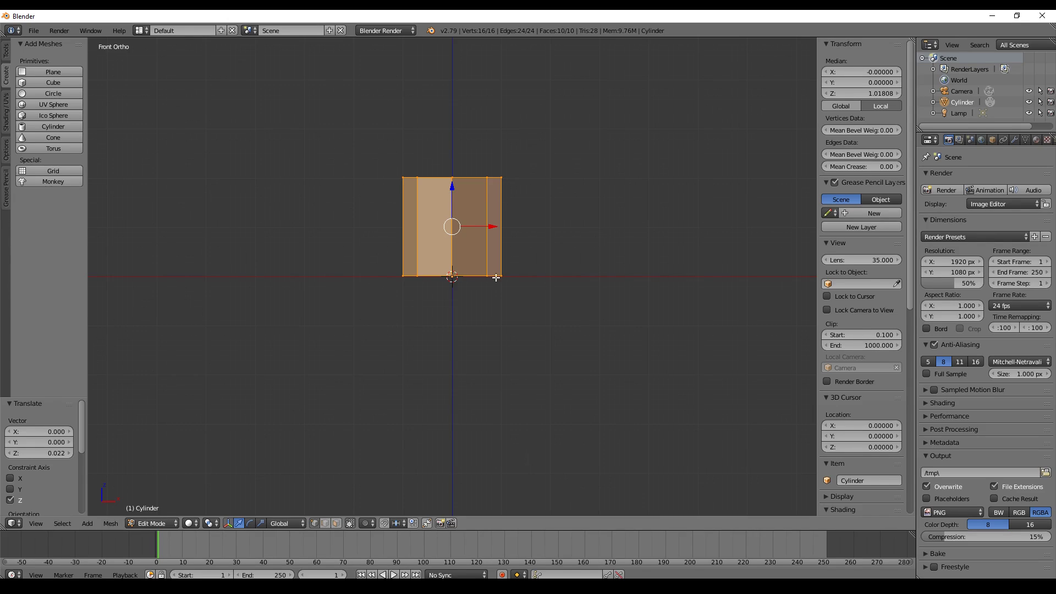
# - Select the cylinder's top face and pull it up 9.776 along Z into a tall pole
pyautogui.click(337, 524)
pyautogui.moveTo(482, 272)
pyautogui.mouseDown(button='middle')
pyautogui.moveTo(540, 283)
pyautogui.moveTo(469, 260)
pyautogui.mouseUp(button='middle')
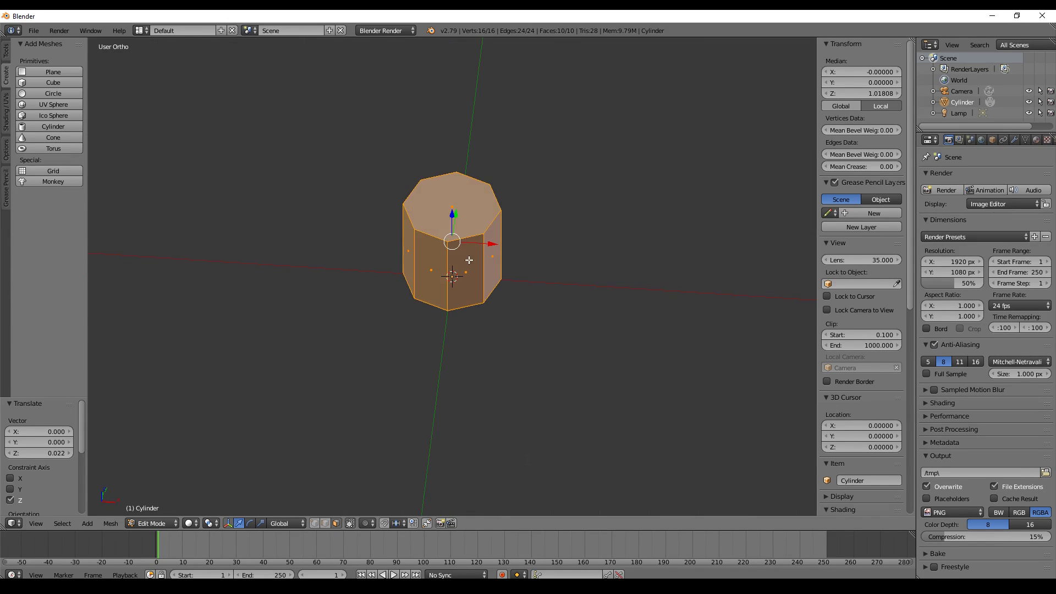
pyautogui.rightClick(453, 205)
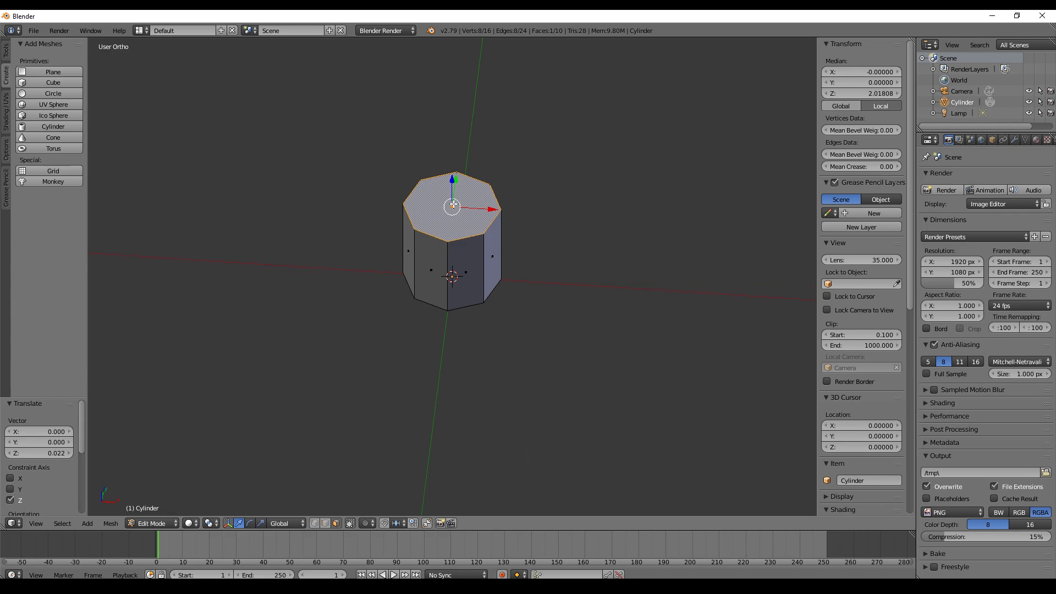
pyautogui.press('KP_1')
pyautogui.scroll(-8, 463, 179)
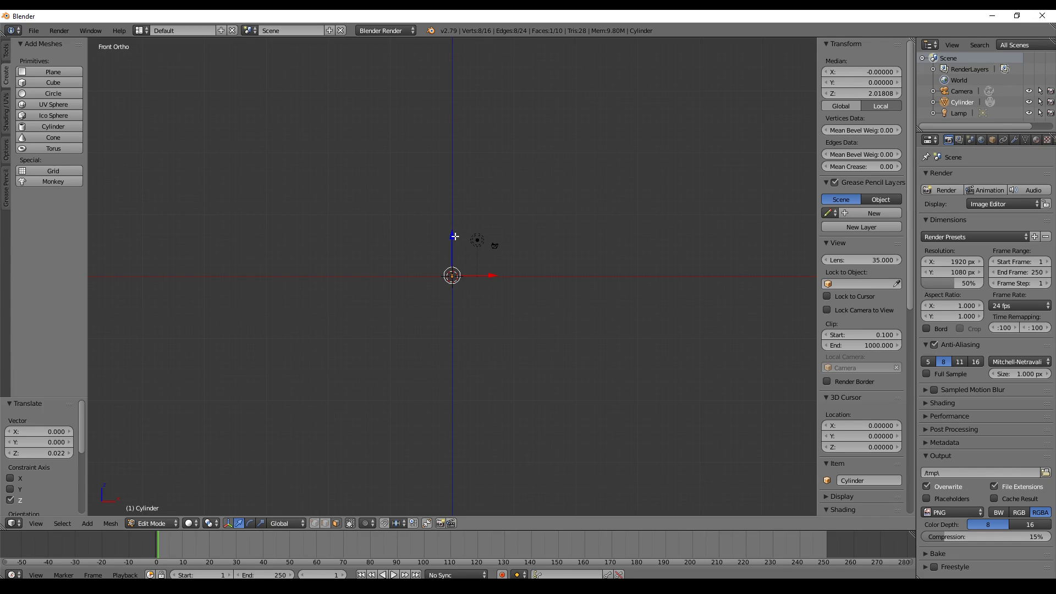
pyautogui.press('g')
pyautogui.press('z')
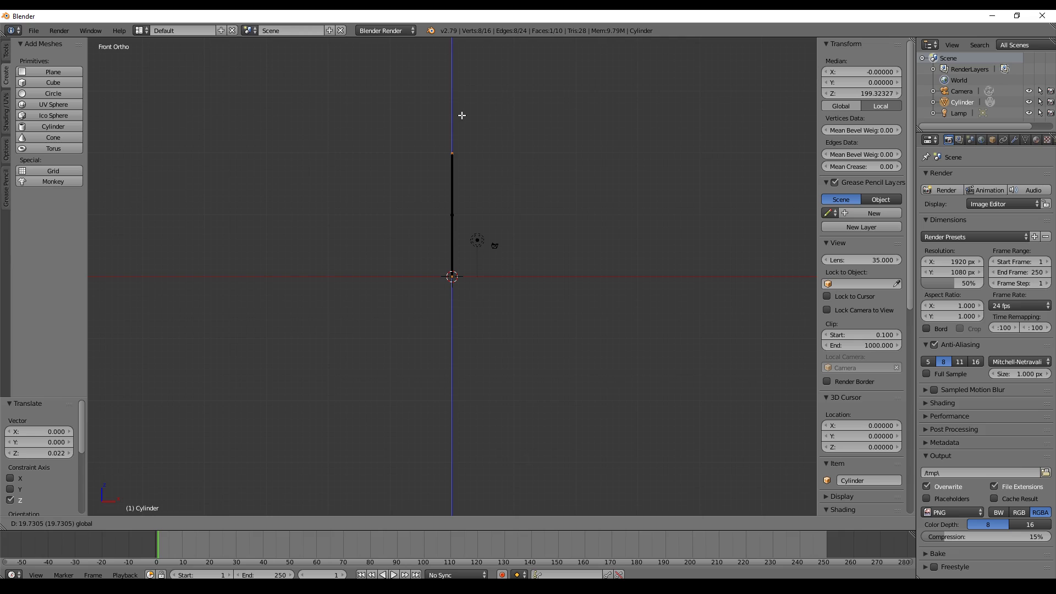
pyautogui.click(509, 207)
pyautogui.scroll(7, 508, 208)
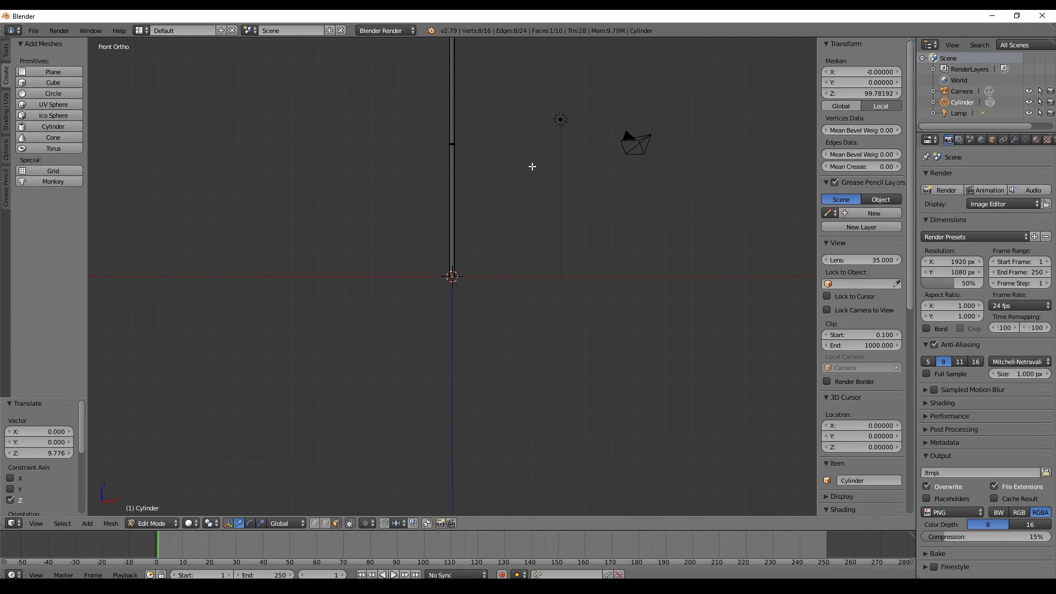
pyautogui.keyDown('shift'); pyautogui.moveTo(532, 166); pyautogui.dragTo(549, 217, button='middle'); pyautogui.keyUp('shift')
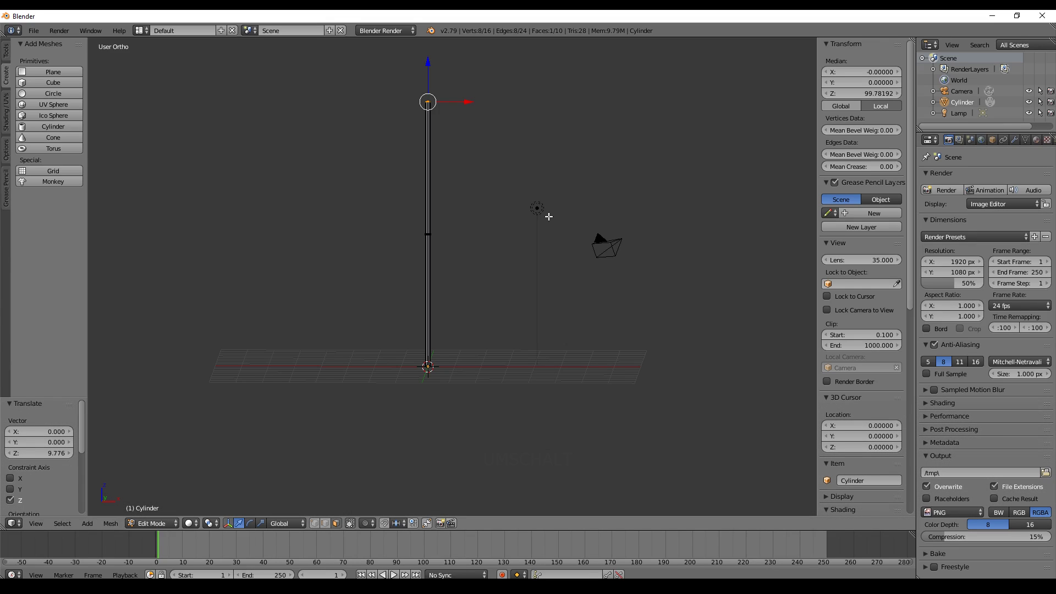
# - Add 43 evenly spaced loop cuts along the pole, then inspect a few of its edges
pyautogui.press('ctrl')
pyautogui.hotkey('ctrl', 'r')
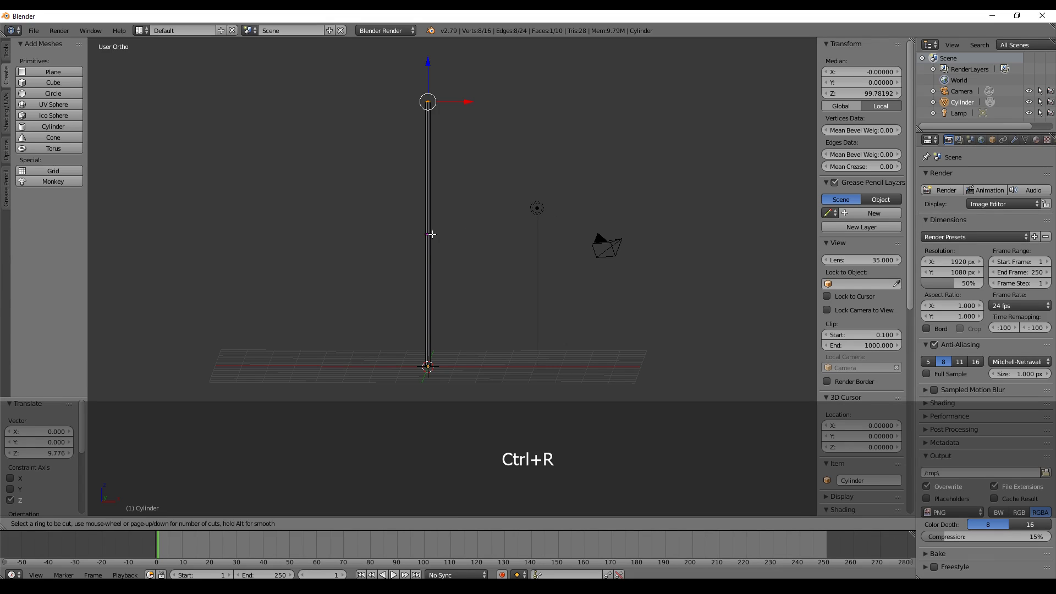
pyautogui.scroll(20, 432, 235)
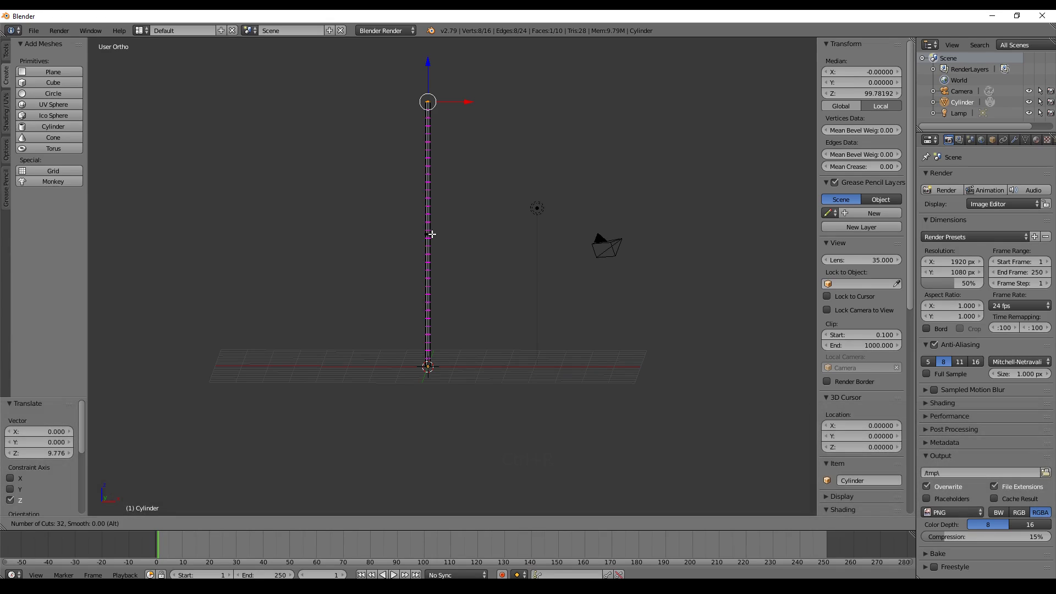
pyautogui.click(432, 235)
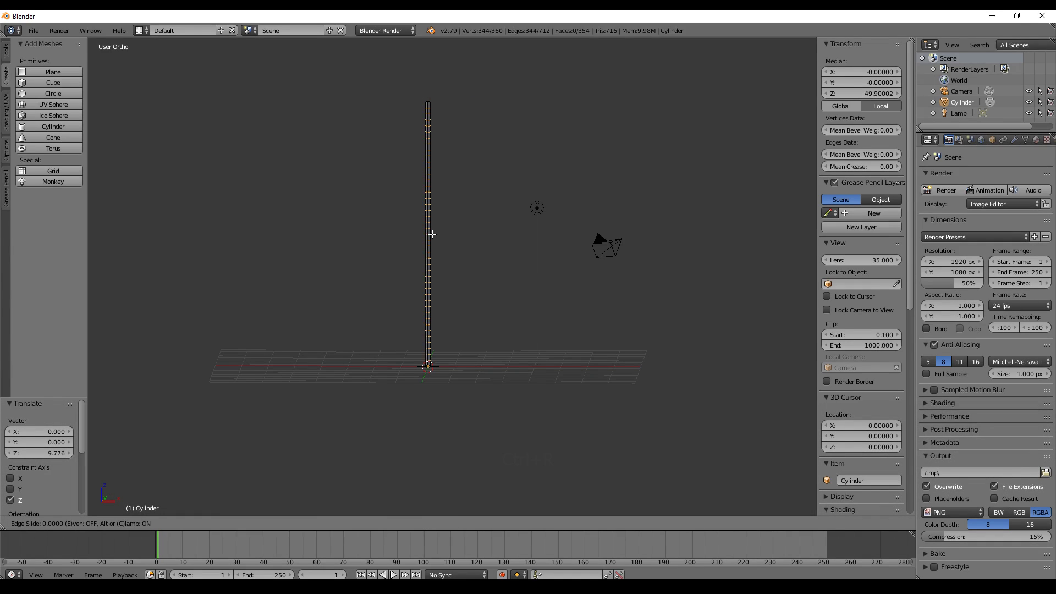
pyautogui.rightClick(460, 234)
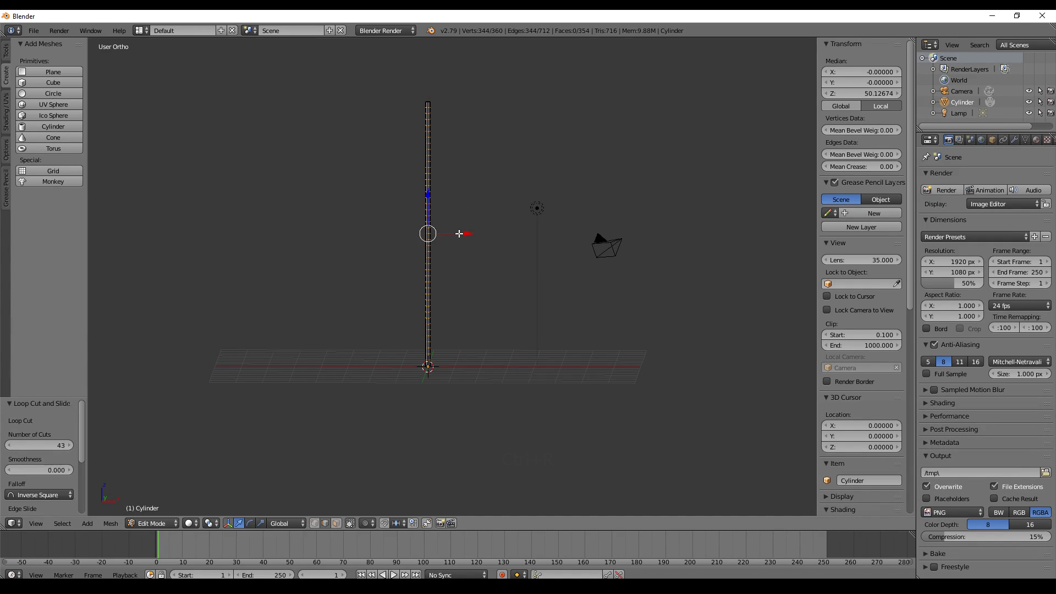
pyautogui.scroll(10, 455, 215)
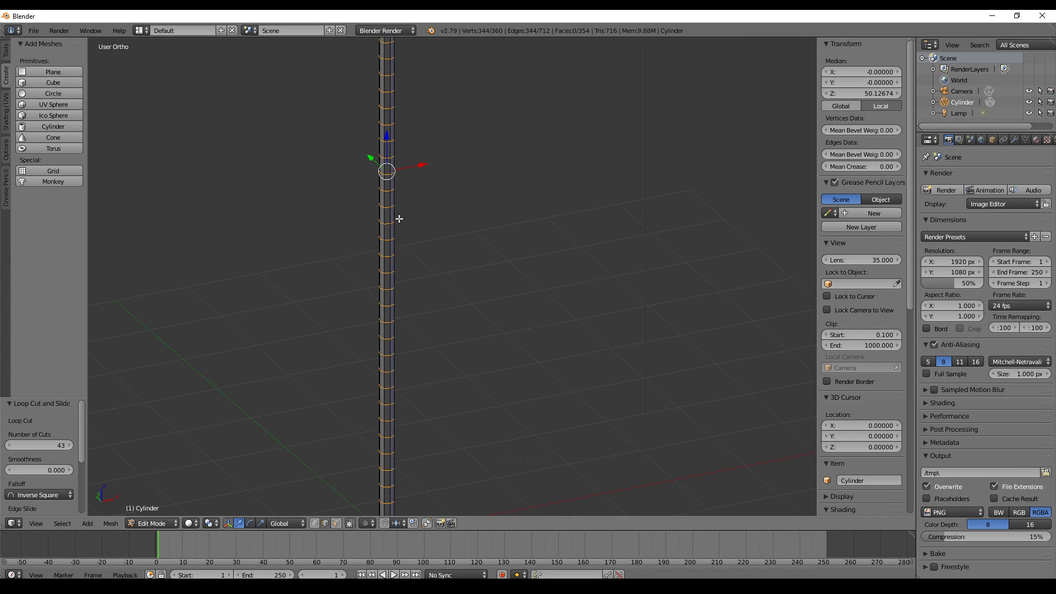
pyautogui.rightClick(322, 217)
pyautogui.rightClick(315, 199)
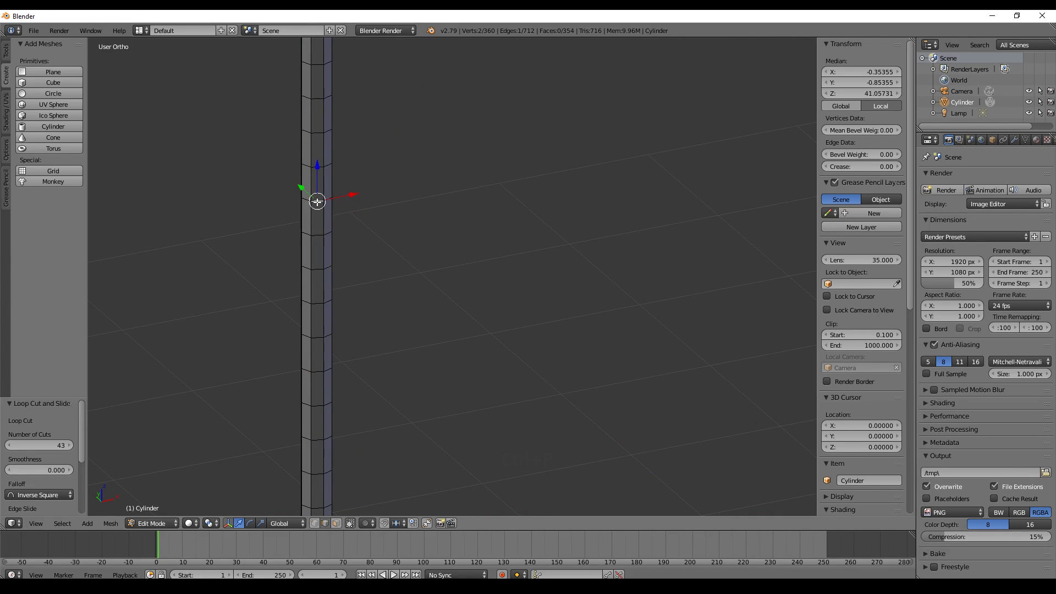
pyautogui.rightClick(325, 234)
# - Mark seams on the cylinder's top loop, base loop and one vertical side loop
pyautogui.press('a')
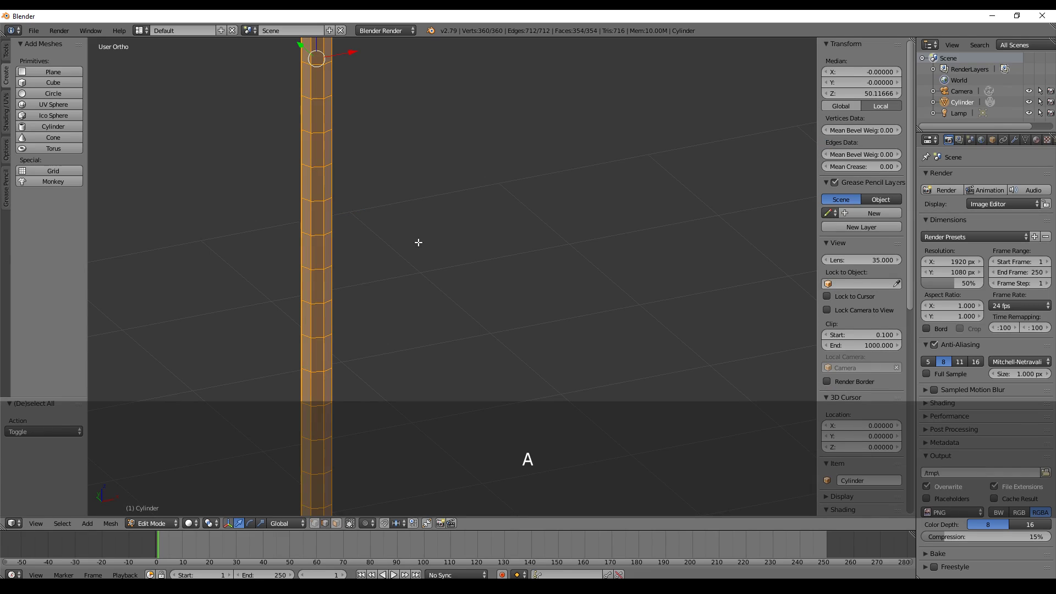
pyautogui.keyDown('shift'); pyautogui.moveTo(418, 242); pyautogui.dragTo(564, 224, button='middle'); pyautogui.keyUp('shift')
pyautogui.scroll(-8, 557, 231)
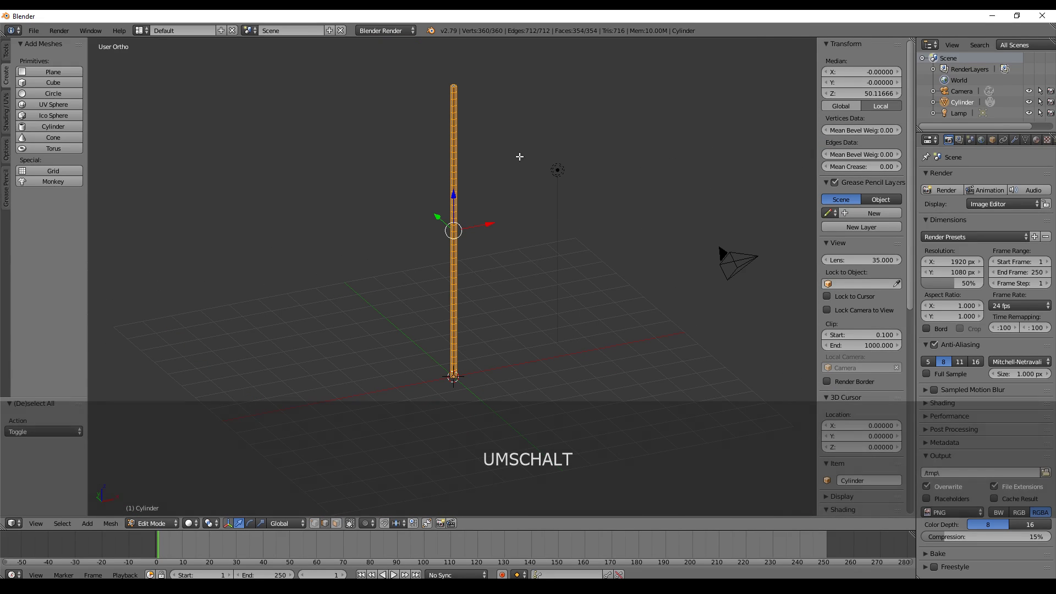
pyautogui.moveTo(519, 158); pyautogui.dragTo(514, 219, button='middle')
pyautogui.scroll(2, 518, 155)
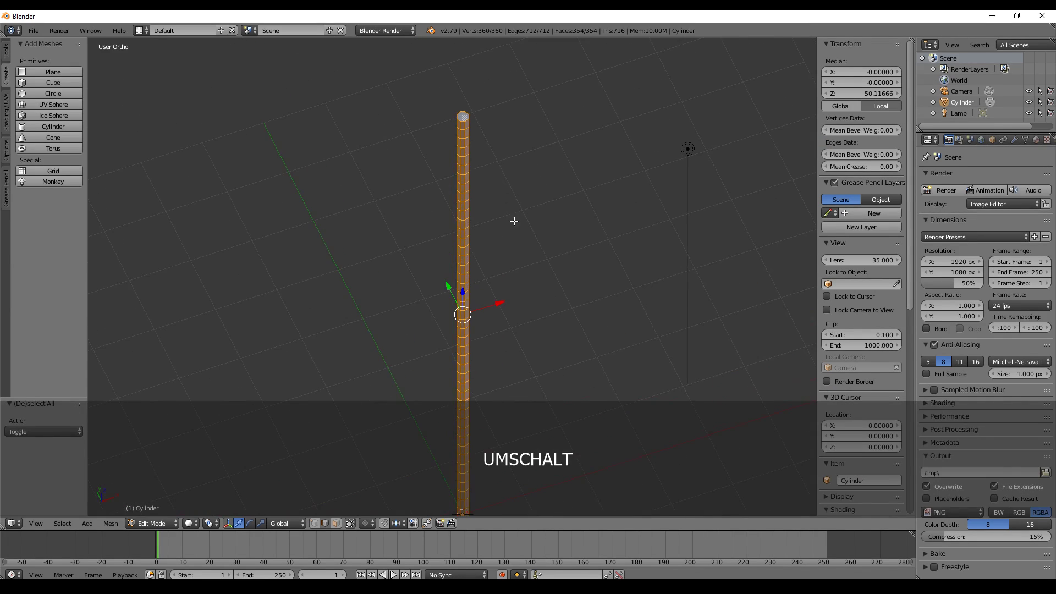
pyautogui.keyDown('alt'); pyautogui.rightClick(465, 118); pyautogui.keyUp('alt')
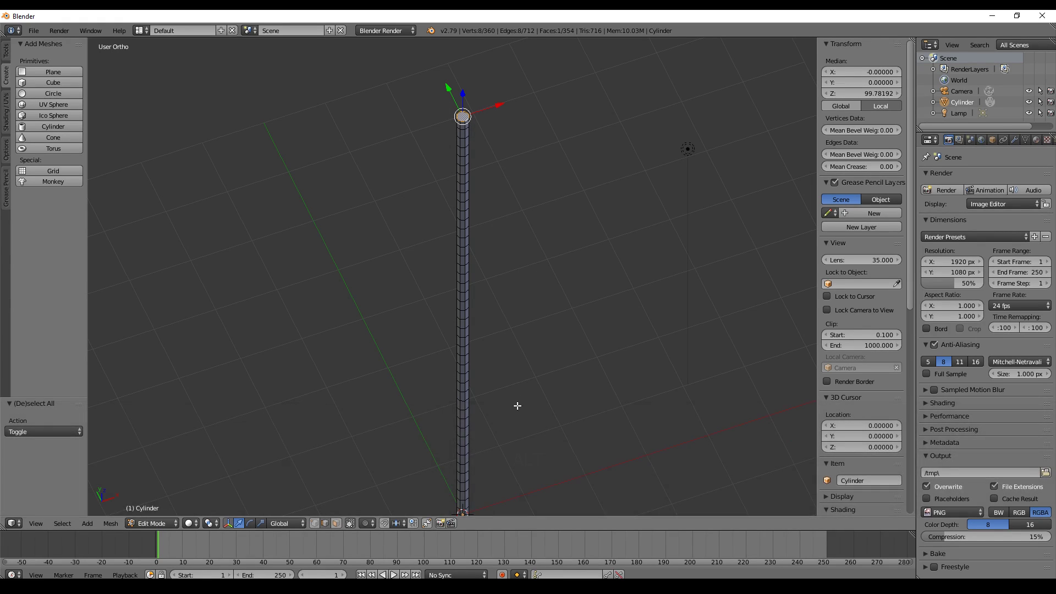
pyautogui.moveTo(516, 406); pyautogui.dragTo(522, 256, button='middle')
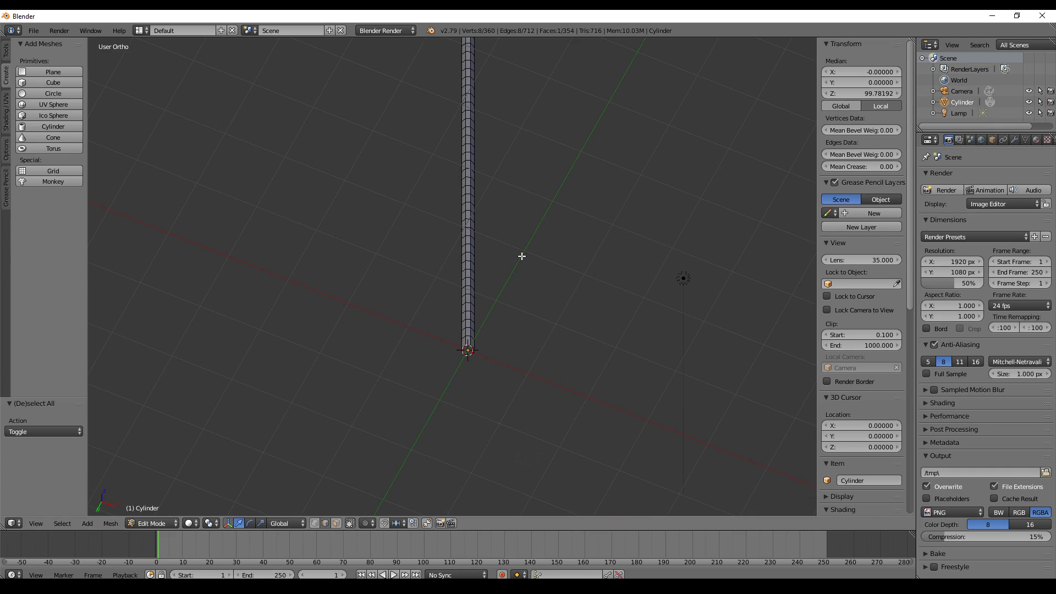
pyautogui.keyDown('alt'); pyautogui.keyDown('shift'); pyautogui.rightClick(472, 345); pyautogui.keyUp('shift'); pyautogui.keyUp('alt')
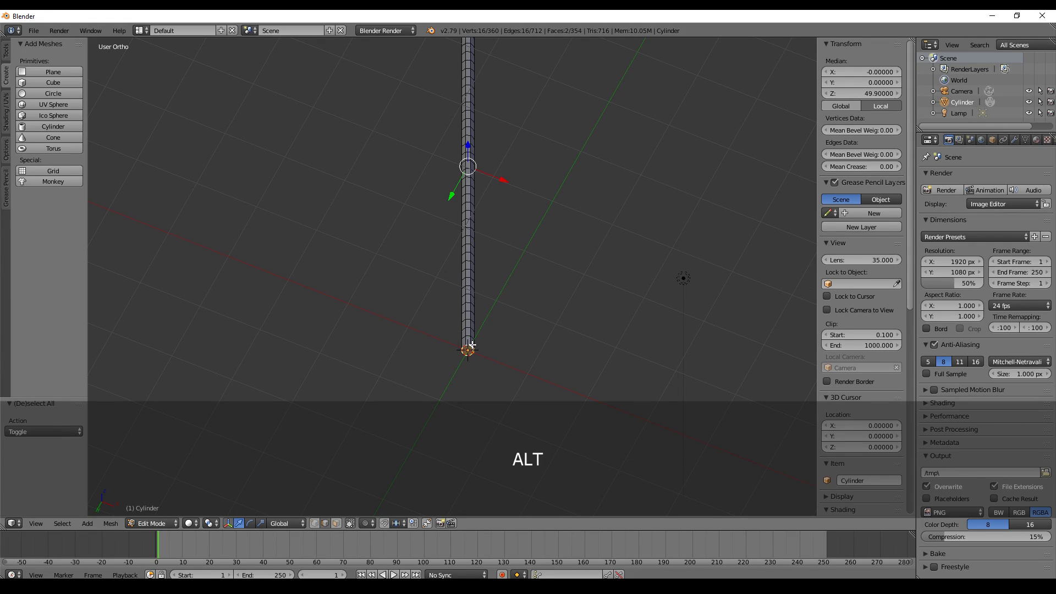
pyautogui.keyDown('alt'); pyautogui.keyDown('shift'); pyautogui.rightClick(466, 322); pyautogui.keyUp('shift'); pyautogui.keyUp('alt')
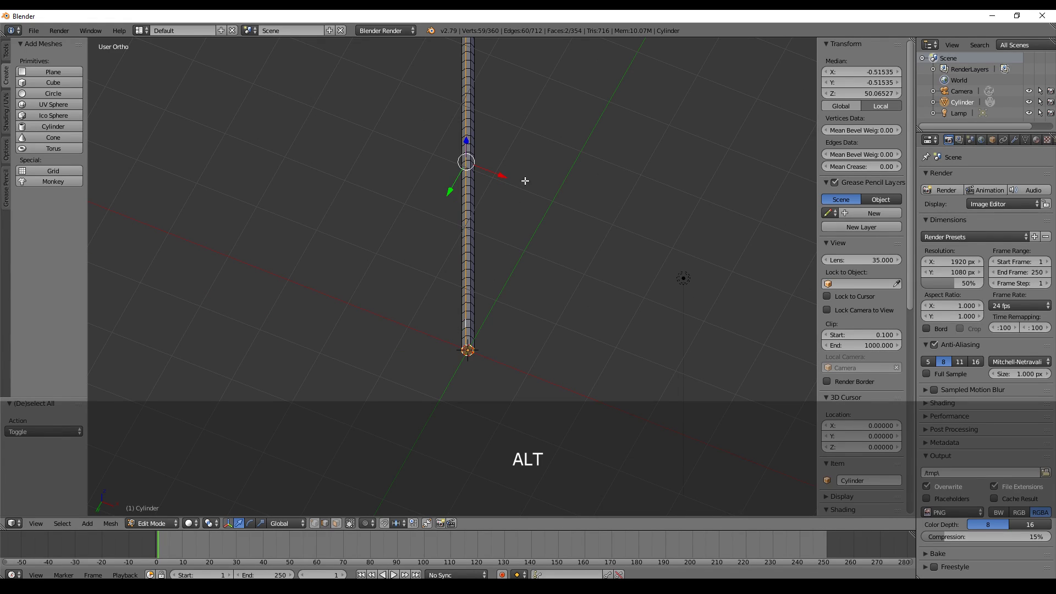
pyautogui.moveTo(525, 181); pyautogui.dragTo(576, 312, button='middle')
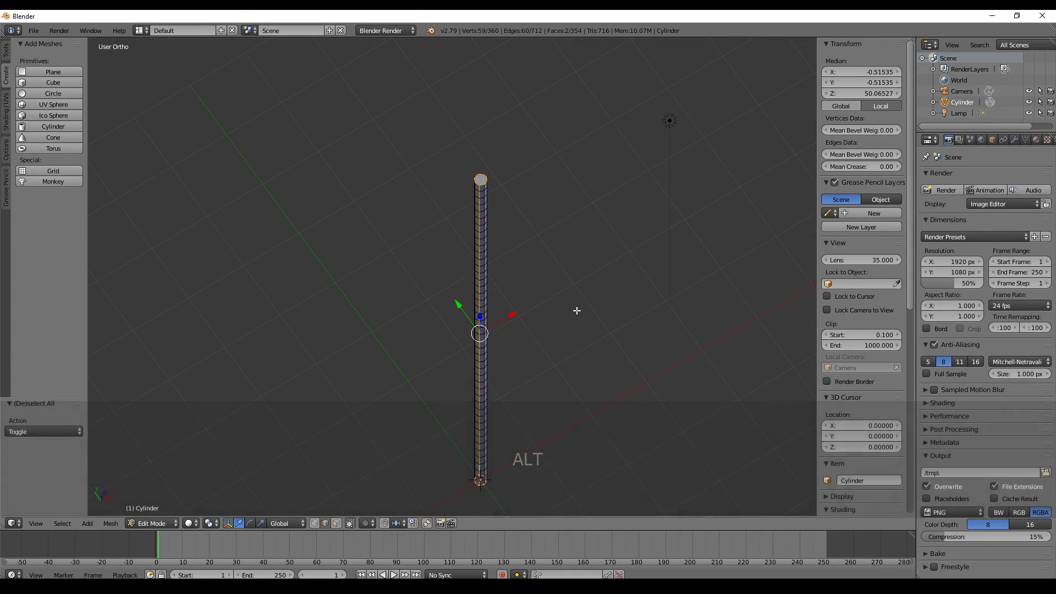
pyautogui.hotkey('ctrl', 'e')
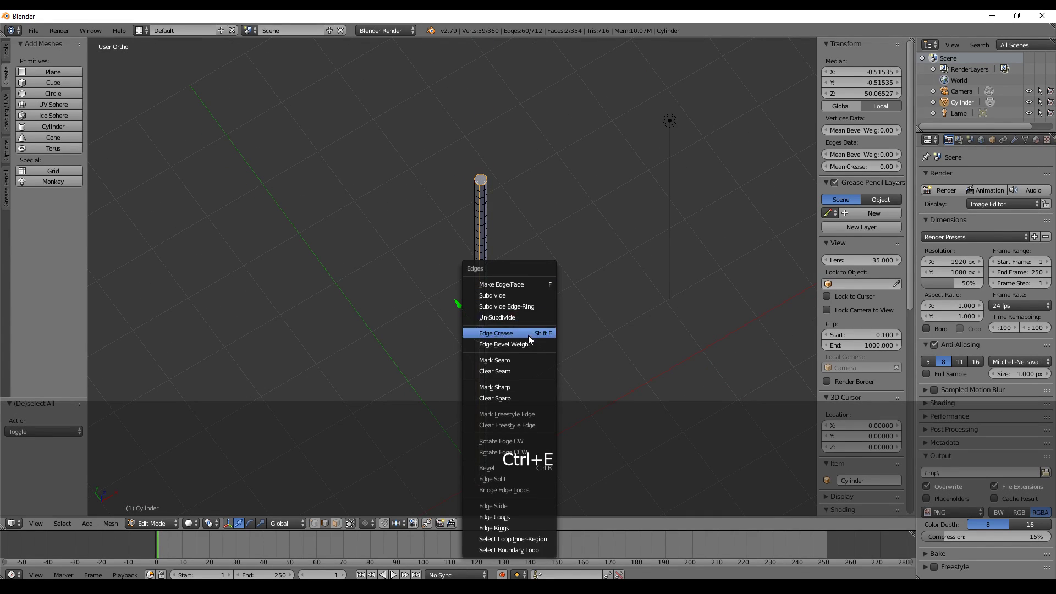
pyautogui.click(526, 358)
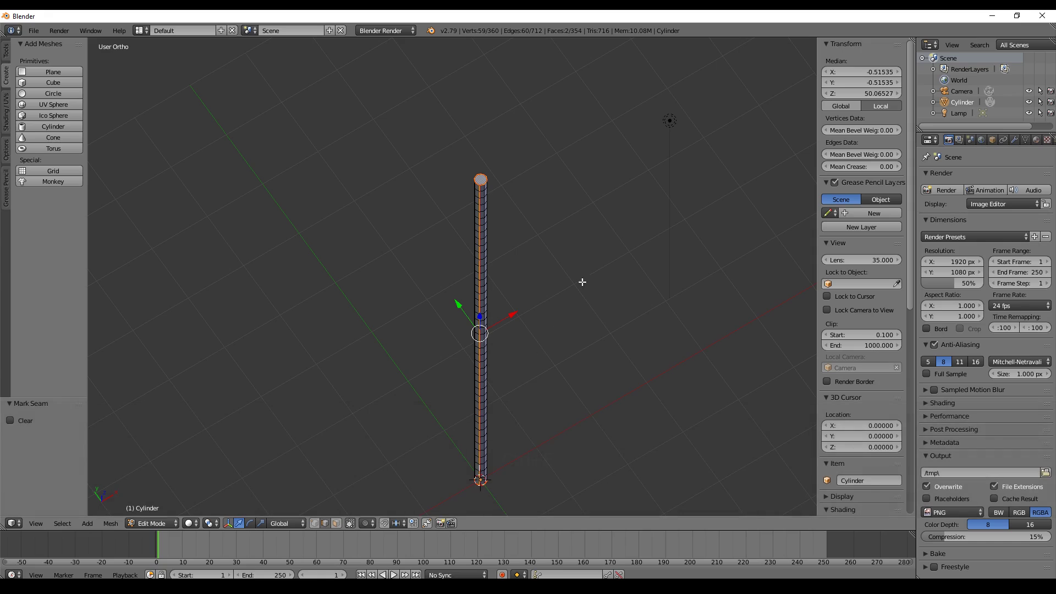
# - Select the entire mesh and split the 3D view into two side-by-side views
pyautogui.rightClick(489, 252)
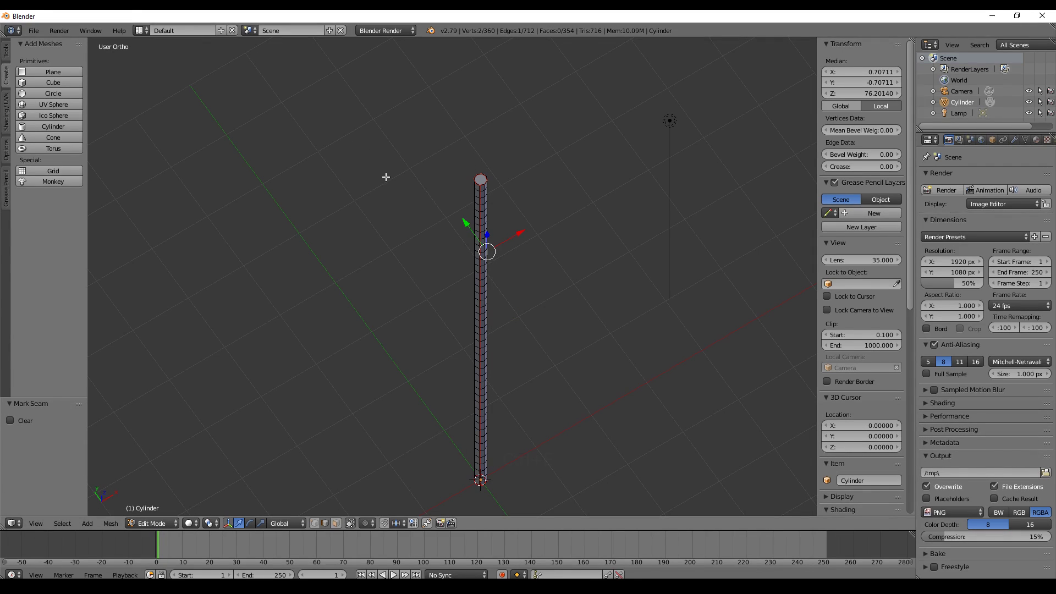
pyautogui.press('a')
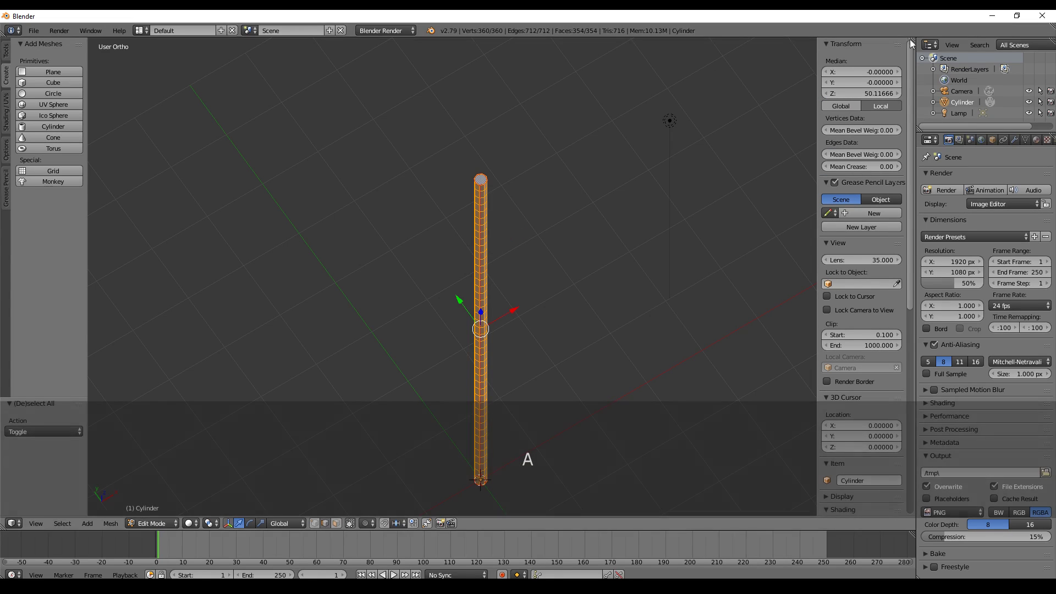
pyautogui.moveTo(909, 39); pyautogui.dragTo(530, 63)
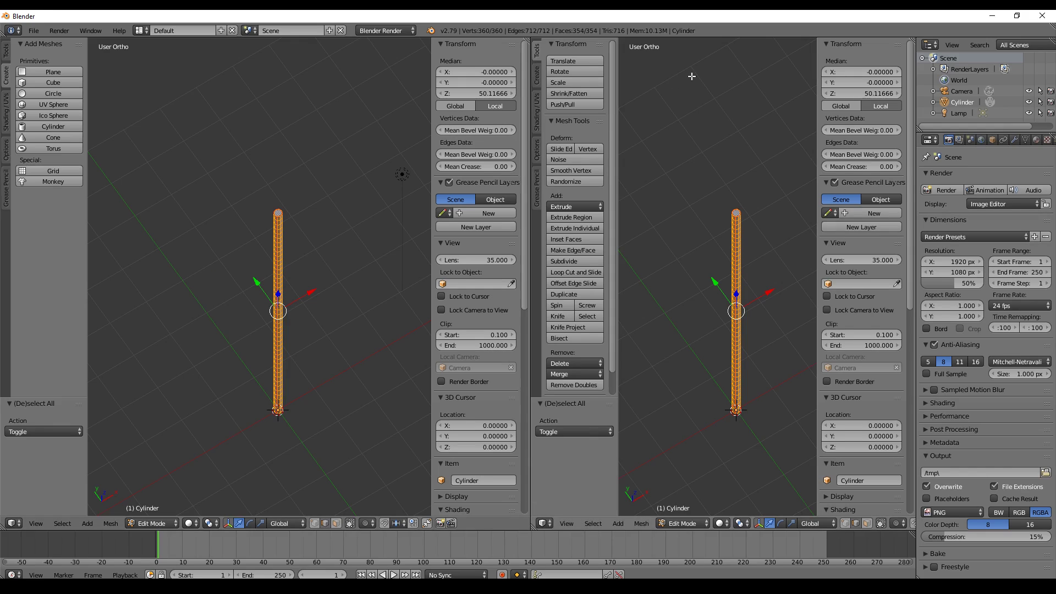
# - Turn the right-hand view into a UV/Image Editor and load rope.png in it
pyautogui.click(546, 523)
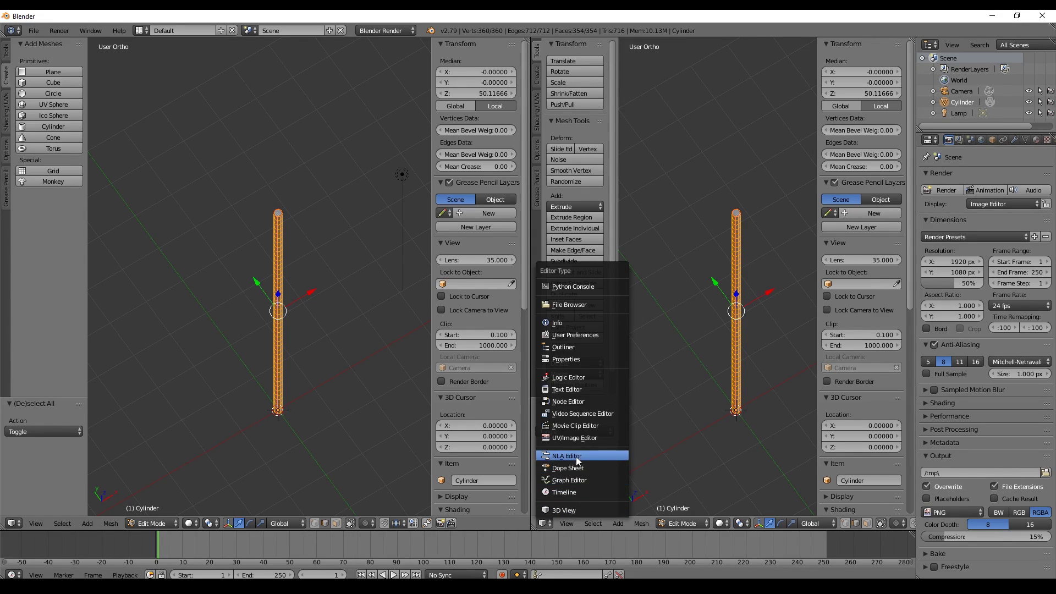
pyautogui.click(583, 435)
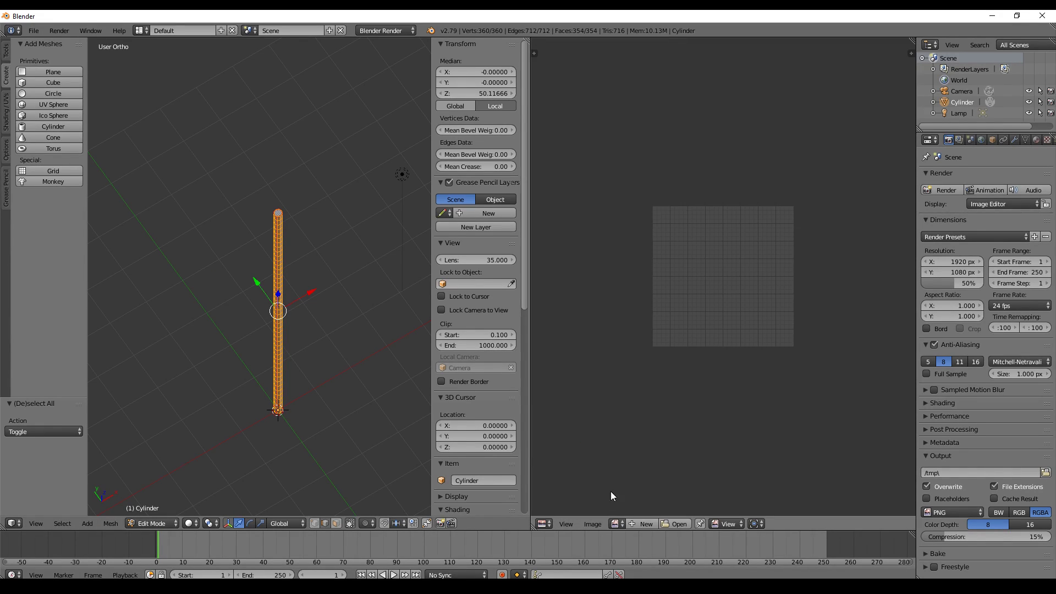
pyautogui.click(617, 522)
pyautogui.click(656, 507)
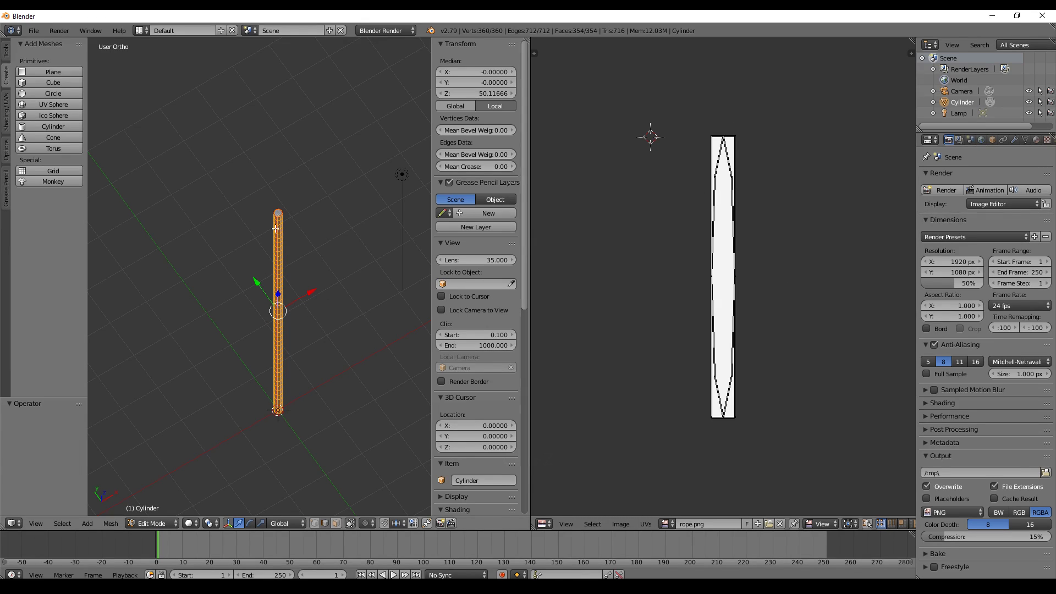
# - Unwrap the cylinder's UVs and switch the viewport shading to Texture
pyautogui.press('u')
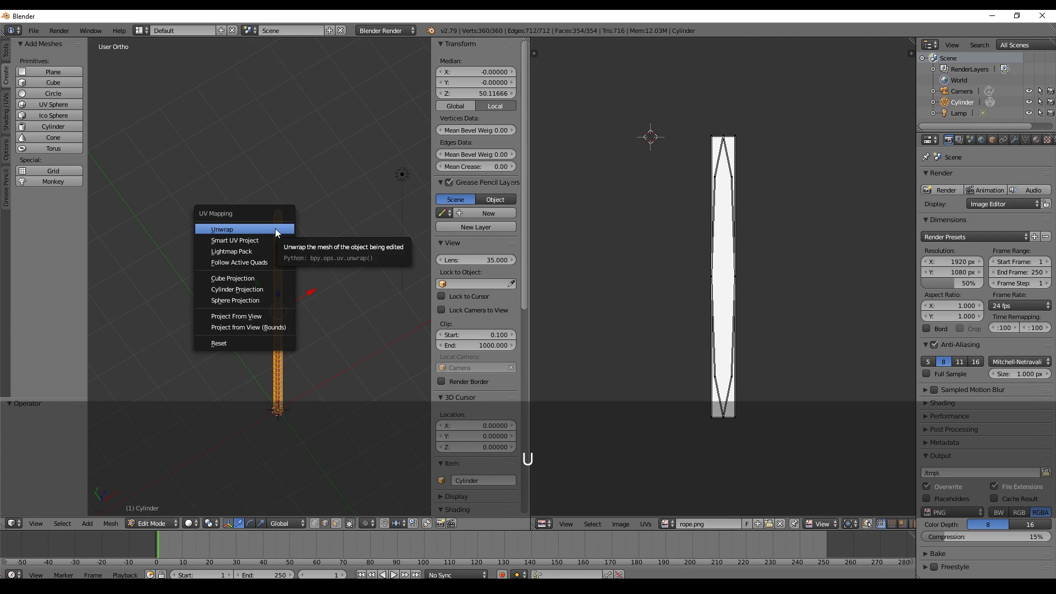
pyautogui.click(275, 229)
pyautogui.scroll(6, 280, 237)
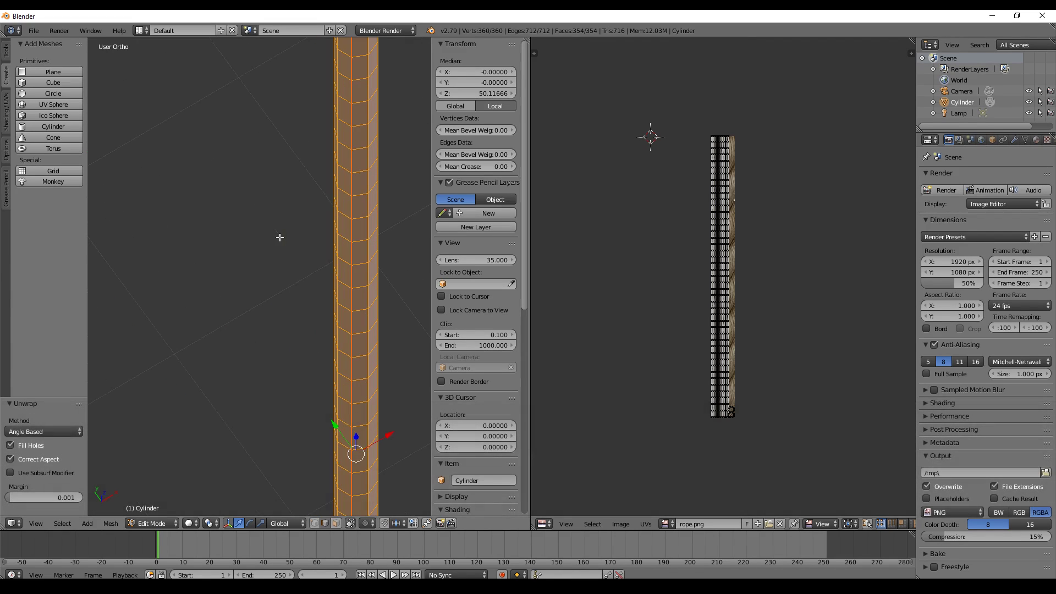
pyautogui.keyDown('shift'); pyautogui.moveTo(377, 246); pyautogui.dragTo(275, 259, button='middle'); pyautogui.keyUp('shift')
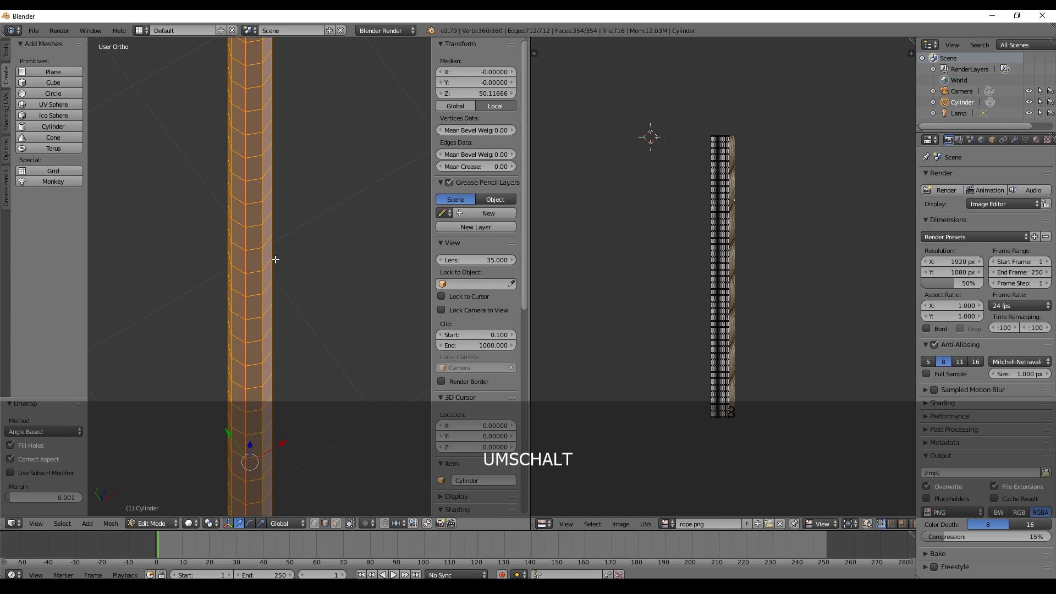
pyautogui.click(192, 526)
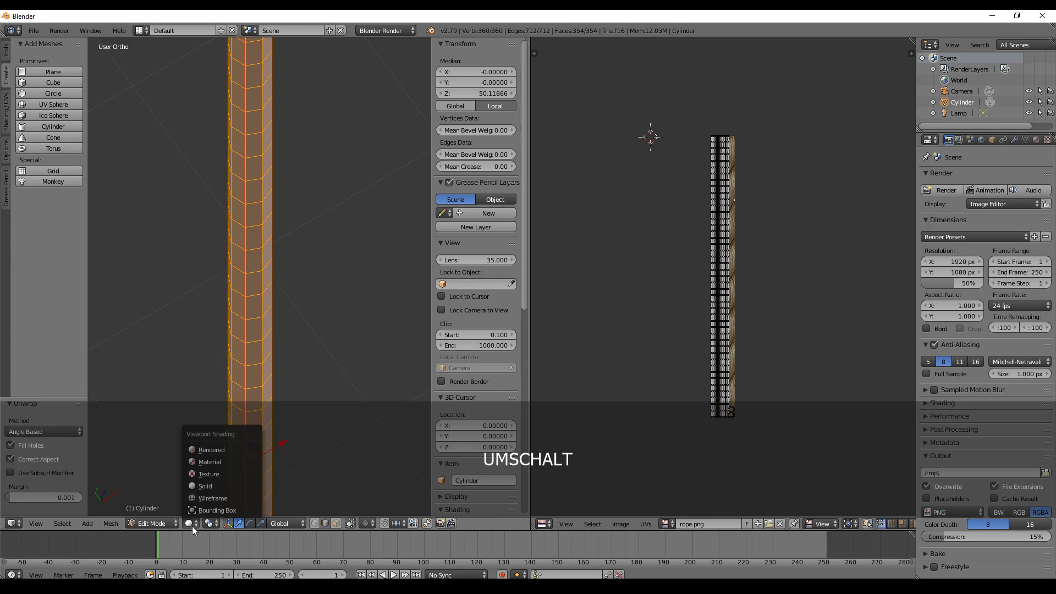
pyautogui.click(213, 473)
# - Select all UVs and scale the strip up by 5.789 over the rope.png image
pyautogui.press('a')
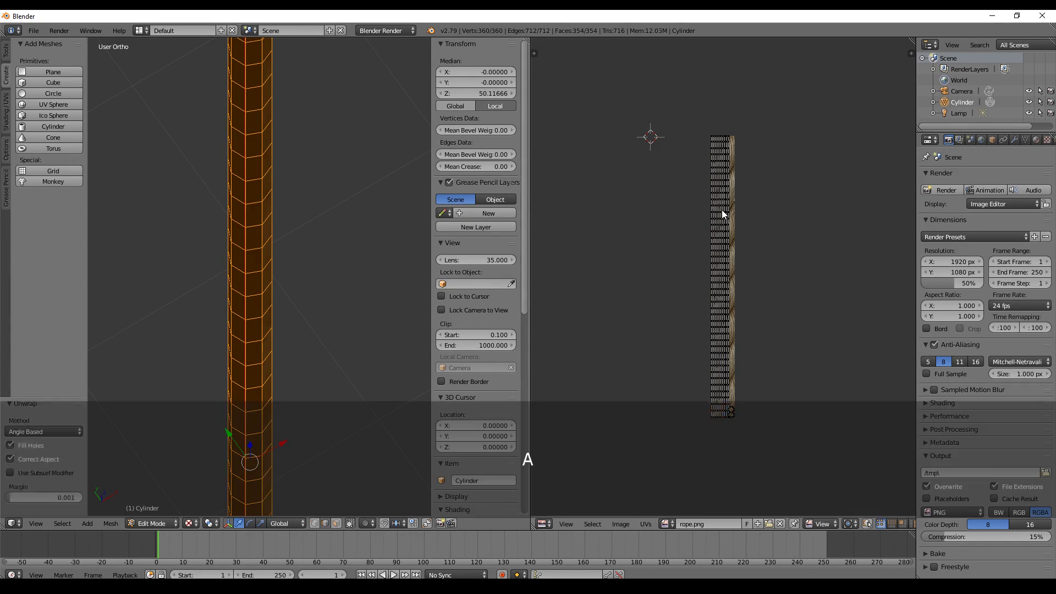
pyautogui.scroll(-7, 762, 226)
pyautogui.press('s')
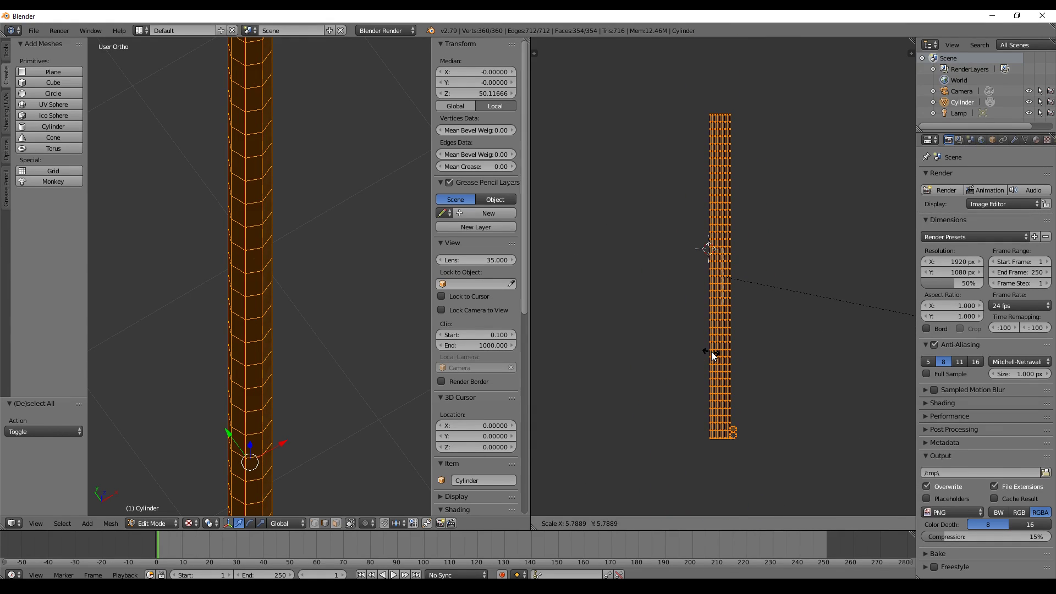
pyautogui.click(712, 354)
# - Move the pole's UV island left across rope.png so the twisted rope pattern wraps the model
pyautogui.moveTo(292, 198); pyautogui.dragTo(377, 162, button='middle')
pyautogui.rightClick(376, 162)
pyautogui.press('g')
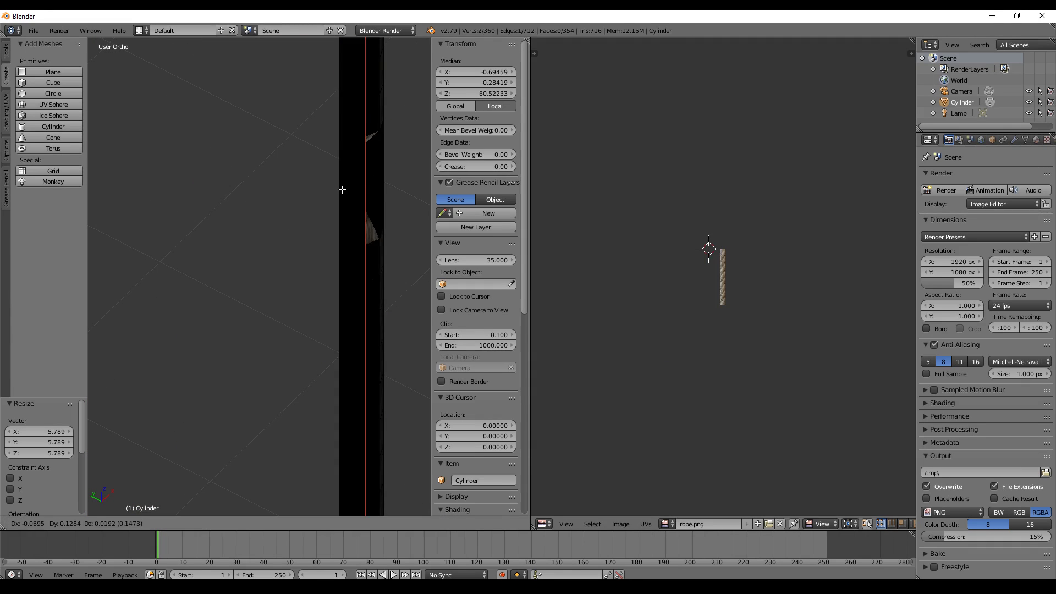
pyautogui.rightClick(402, 215)
pyautogui.moveTo(405, 218); pyautogui.dragTo(283, 212, button='middle')
pyautogui.keyDown('shift'); pyautogui.moveTo(385, 211); pyautogui.dragTo(290, 175, button='middle'); pyautogui.keyUp('shift')
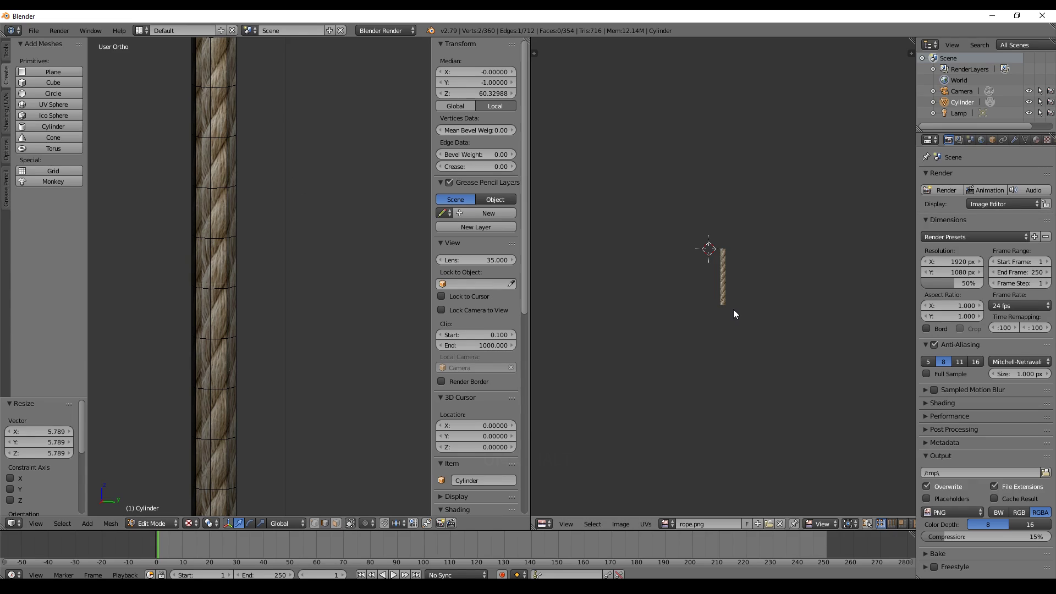
pyautogui.press('a')
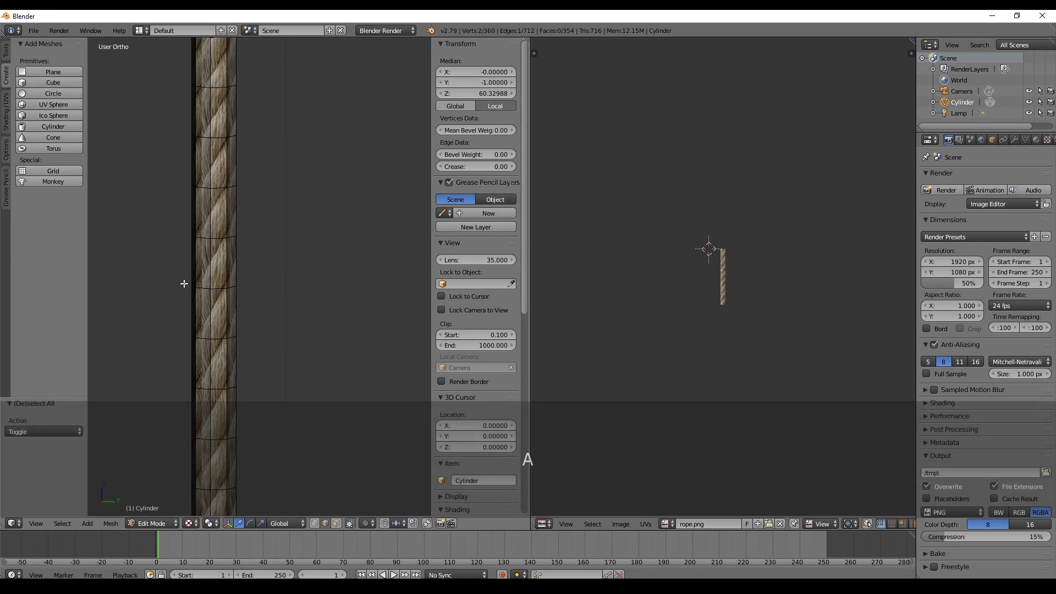
pyautogui.press('a')
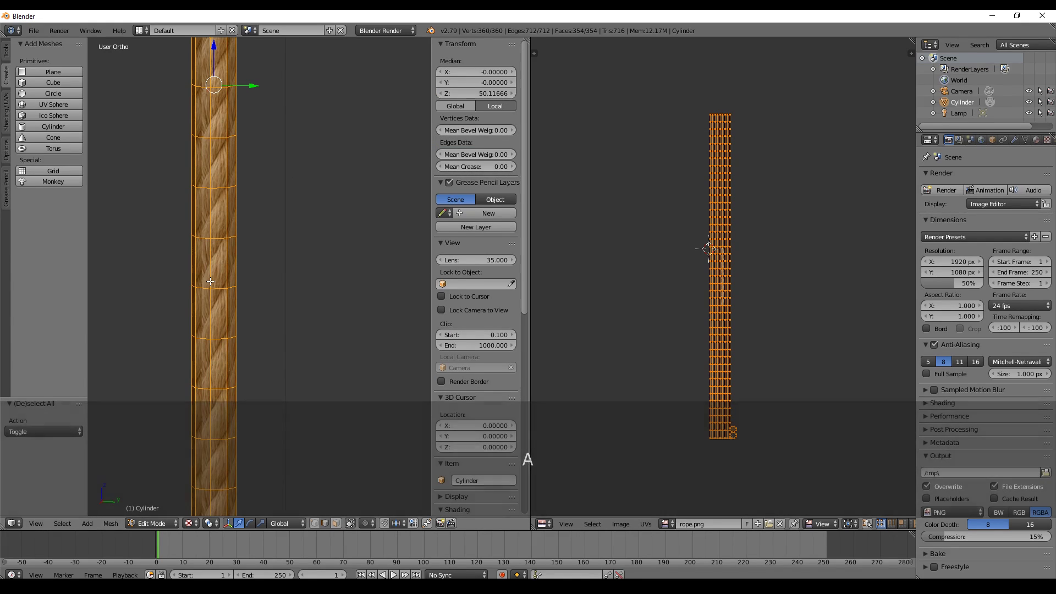
pyautogui.press('g')
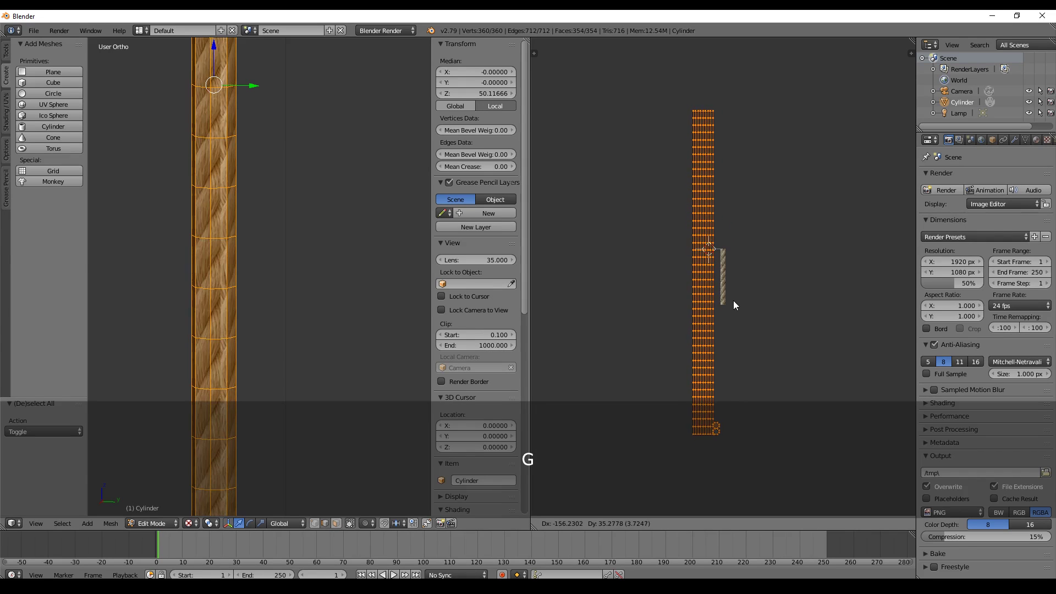
pyautogui.click(735, 300)
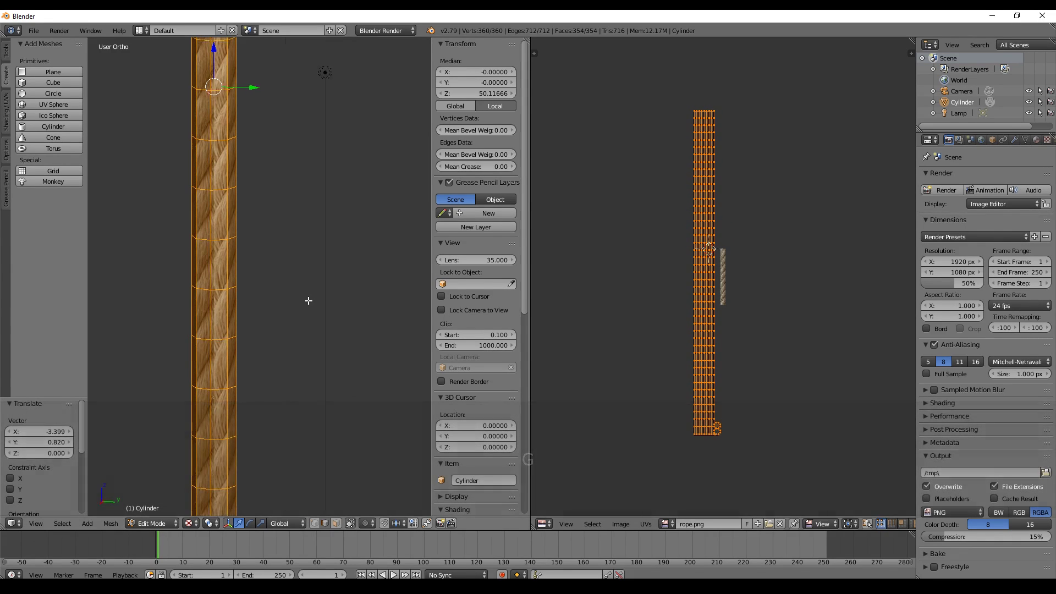
pyautogui.moveTo(306, 299); pyautogui.dragTo(336, 297, button='middle')
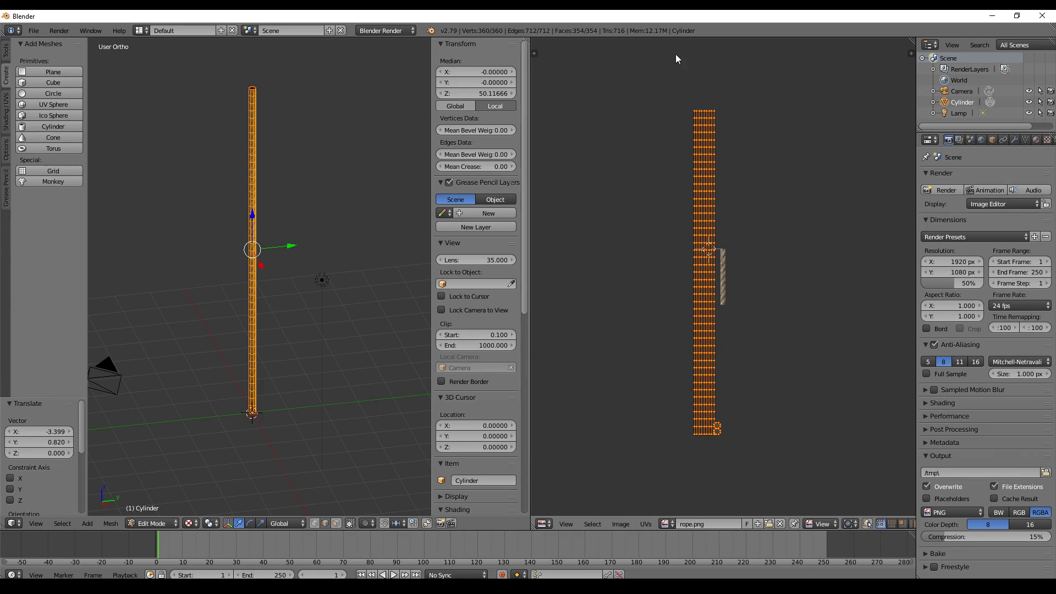
# - Join the image editor back into one 3D view and rename Cylinder to RopeModel
pyautogui.moveTo(526, 38); pyautogui.dragTo(574, 58)
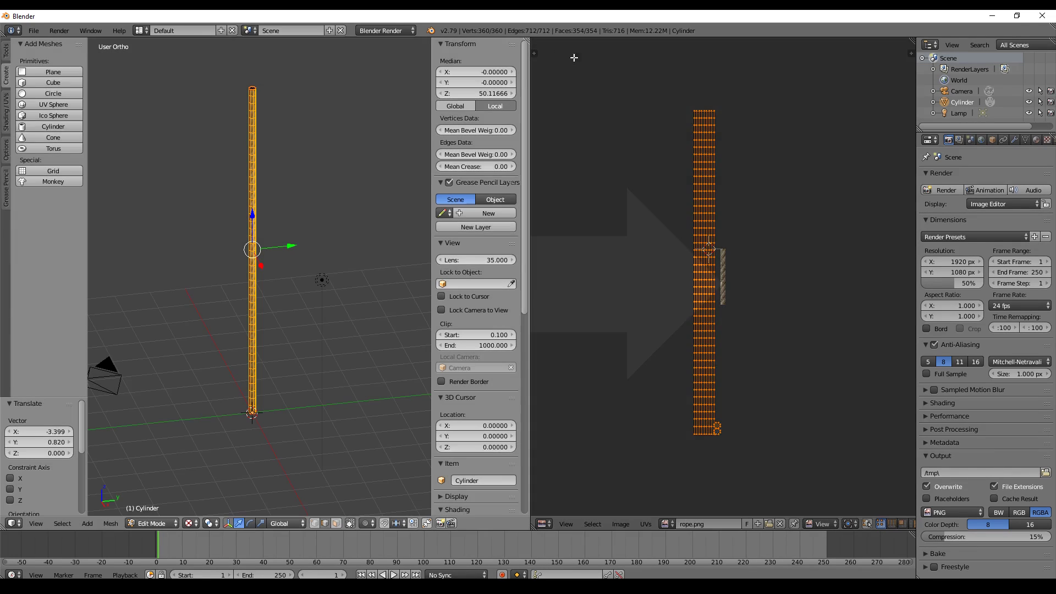
pyautogui.moveTo(757, 66); pyautogui.dragTo(756, 67)
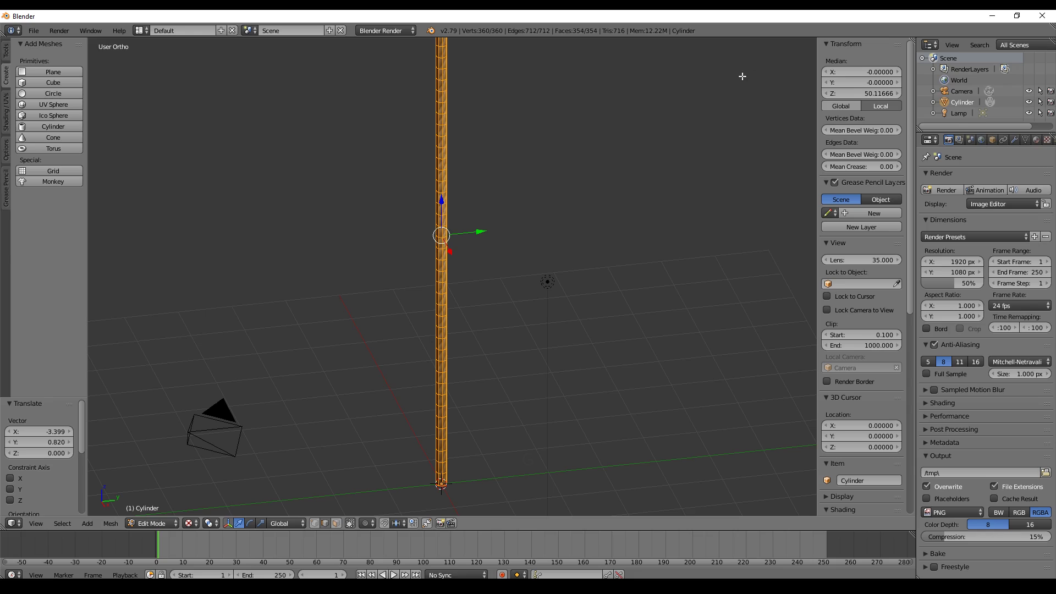
pyautogui.doubleClick(963, 102)
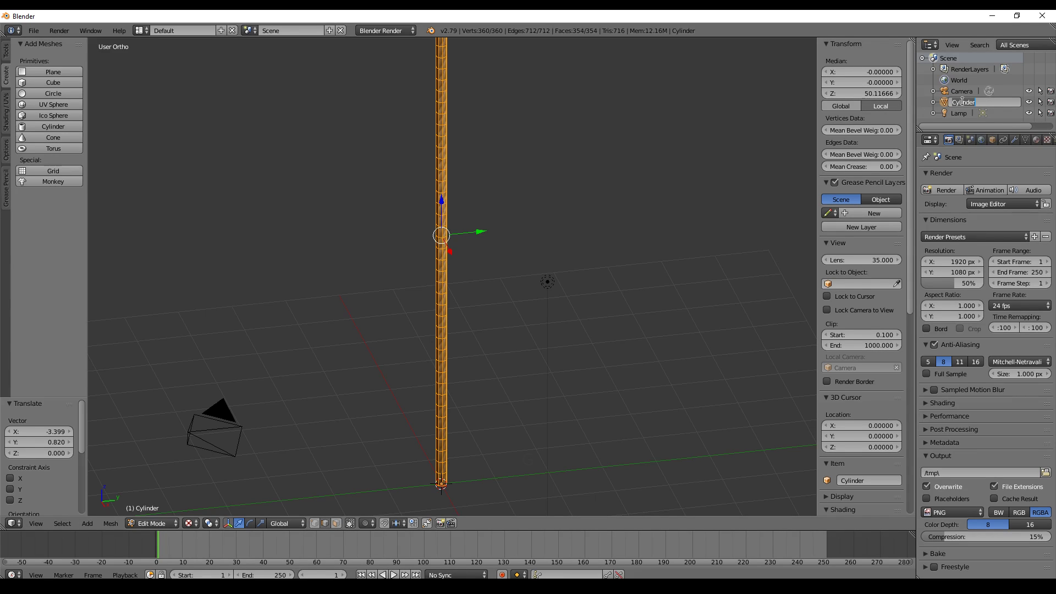
pyautogui.write('Po')
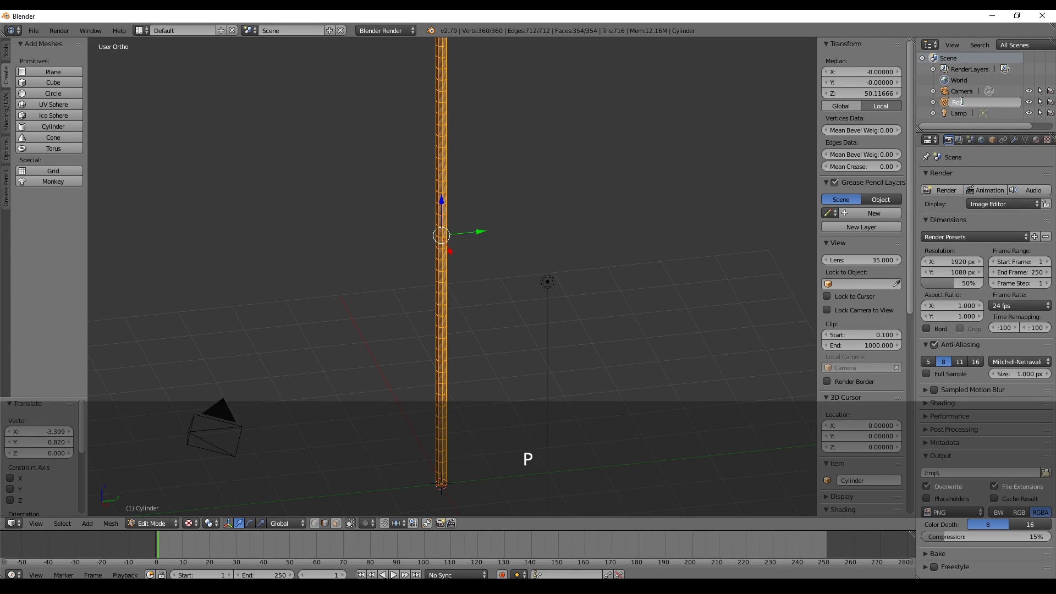
pyautogui.write('Model')
pyautogui.press('Return')
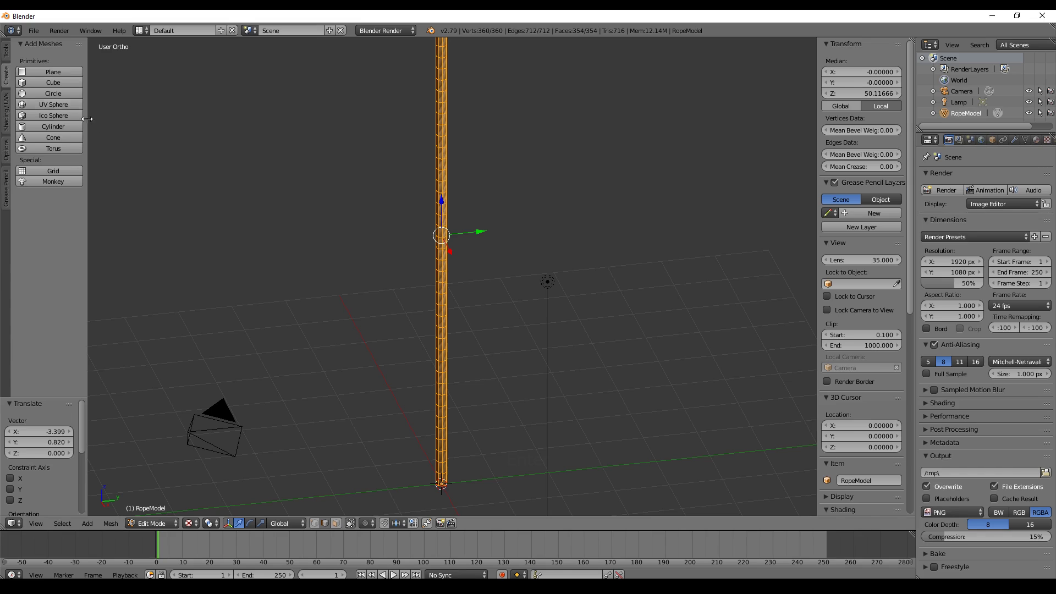
# - In Object Mode, add an armature, raise it to Z 9.941 at the rope's top, and enable X-Ray
pyautogui.click(153, 524)
pyautogui.click(161, 510)
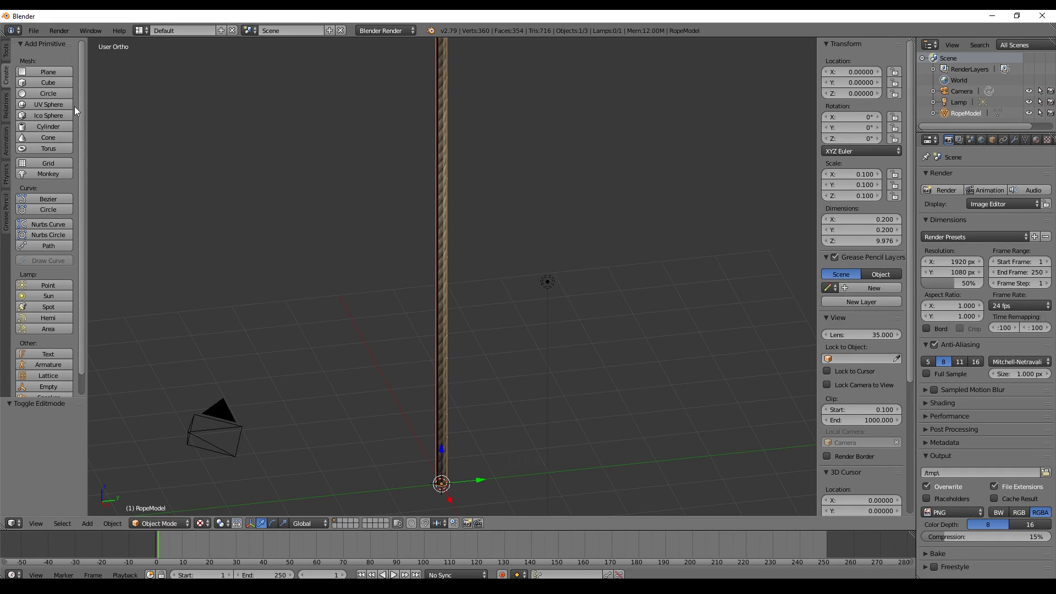
pyautogui.scroll(-2, 48, 116)
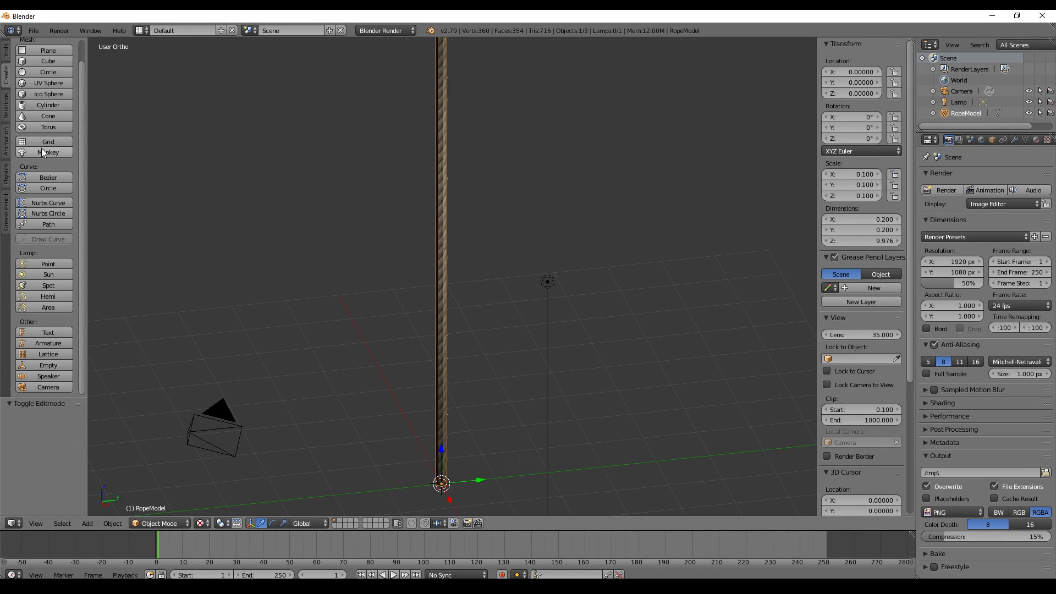
pyautogui.click(48, 343)
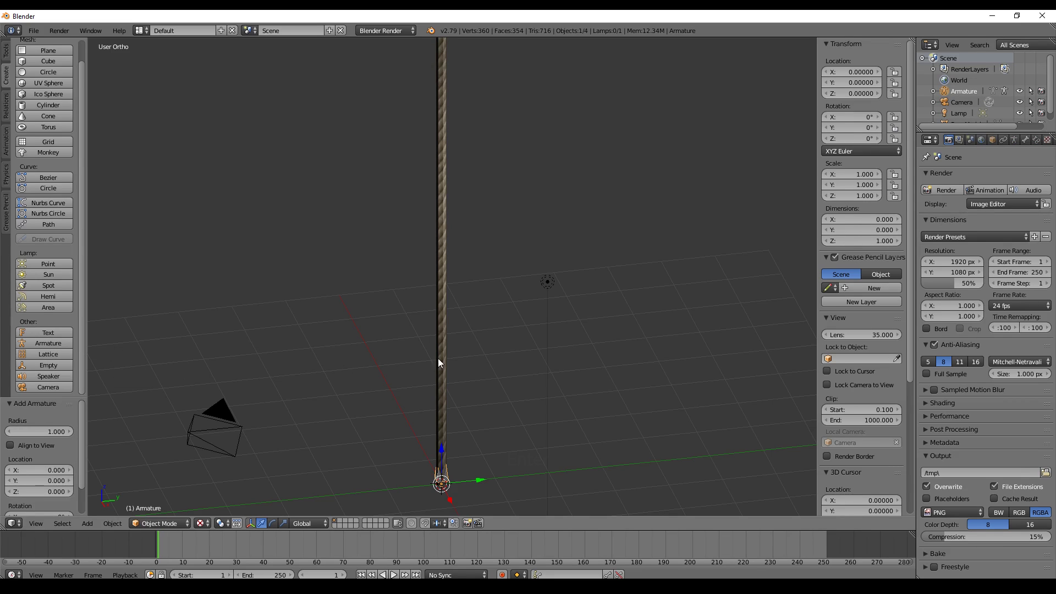
pyautogui.scroll(-4, 556, 269)
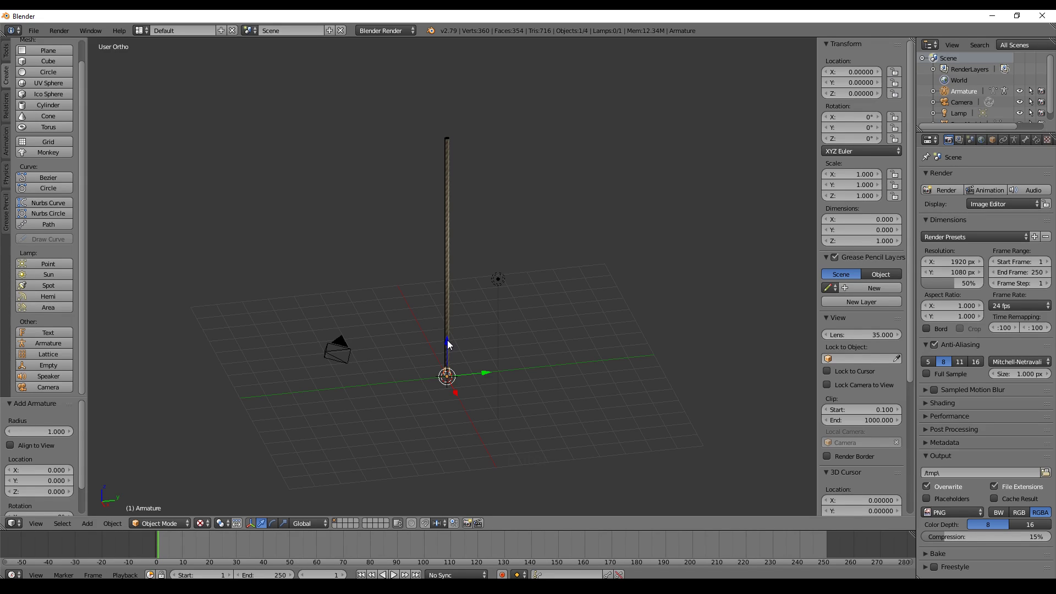
pyautogui.moveTo(447, 340); pyautogui.dragTo(457, 102)
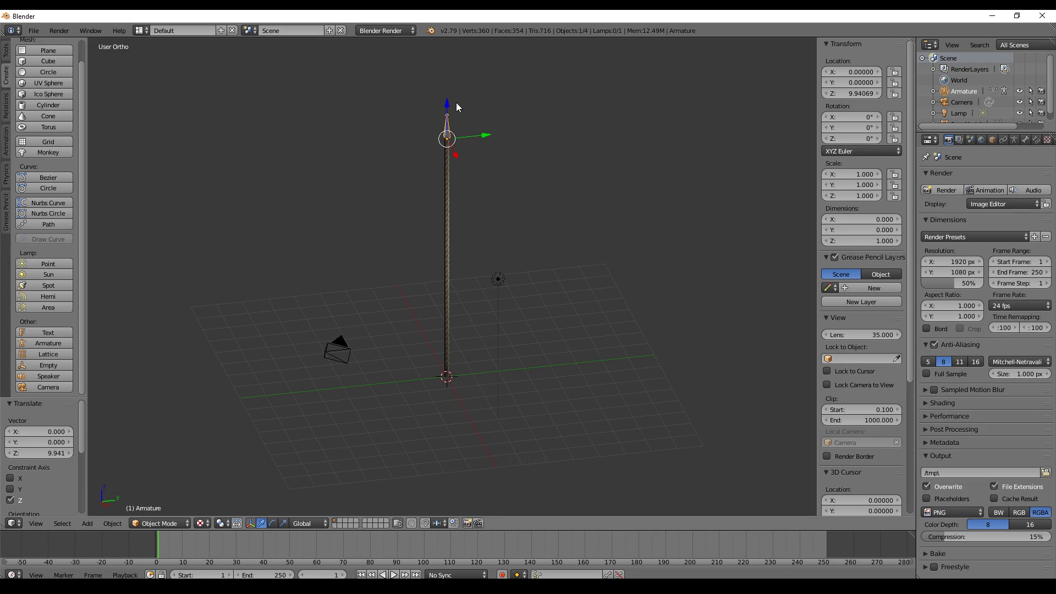
pyautogui.click(1015, 140)
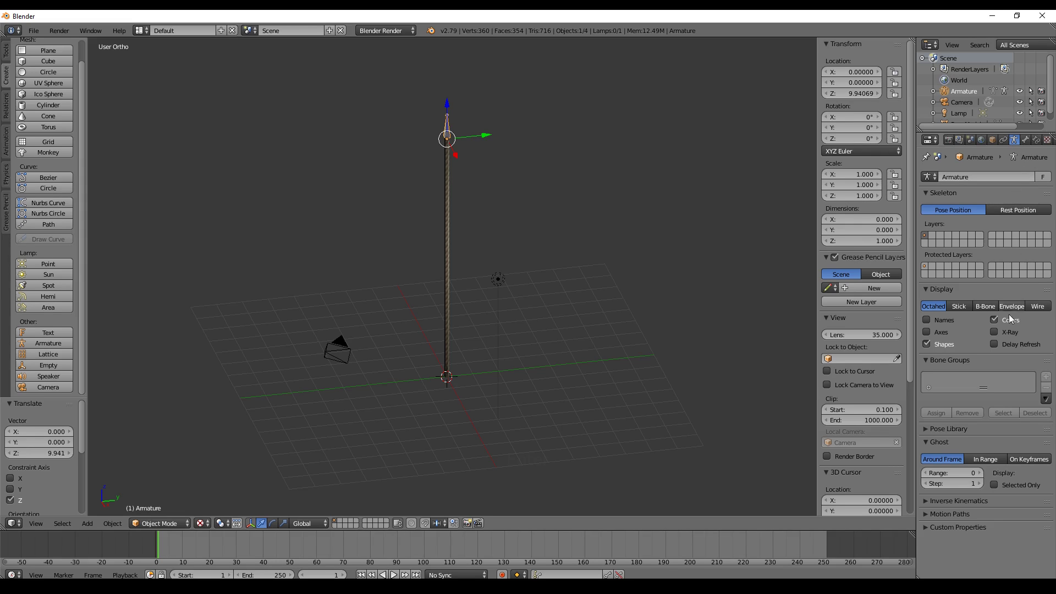
pyautogui.click(1010, 332)
# - In Edit Mode and front view, move the first bone's tail straight down along Z to just below its head
pyautogui.scroll(6, 552, 71)
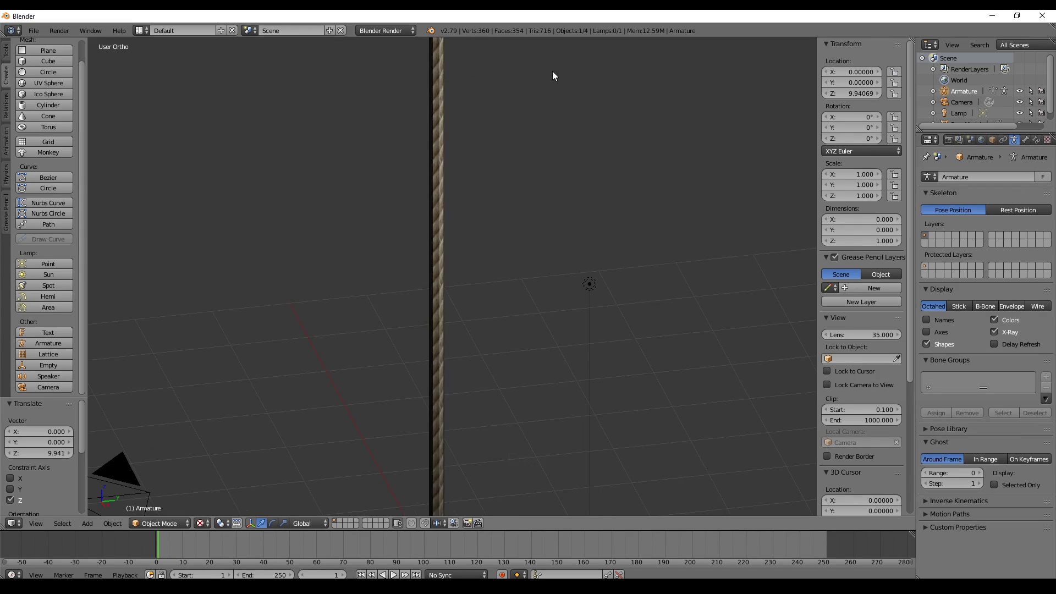
pyautogui.keyDown('shift'); pyautogui.moveTo(549, 72); pyautogui.dragTo(566, 366, button='middle'); pyautogui.keyUp('shift')
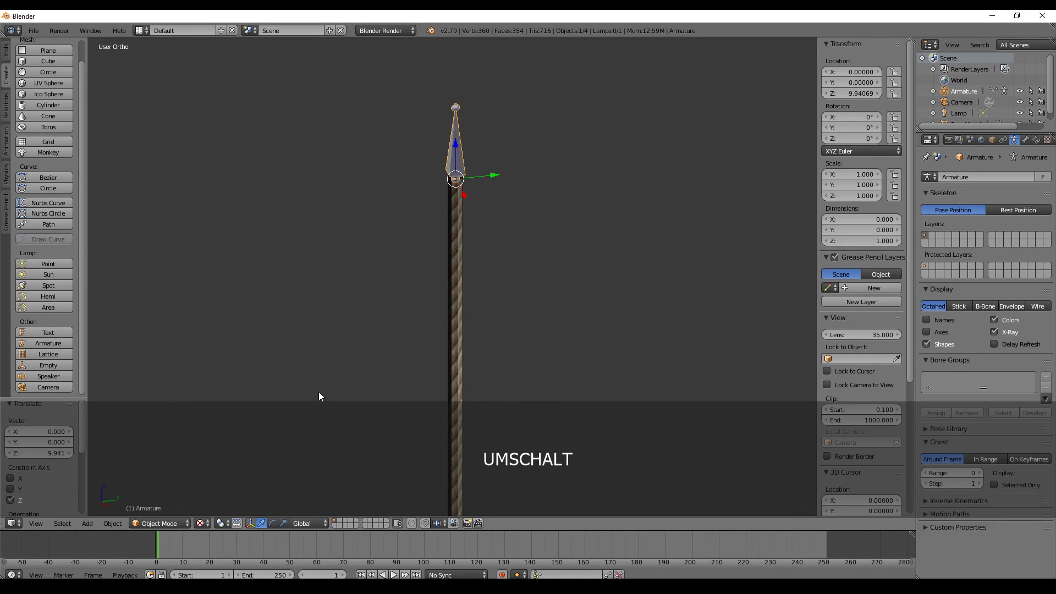
pyautogui.click(159, 522)
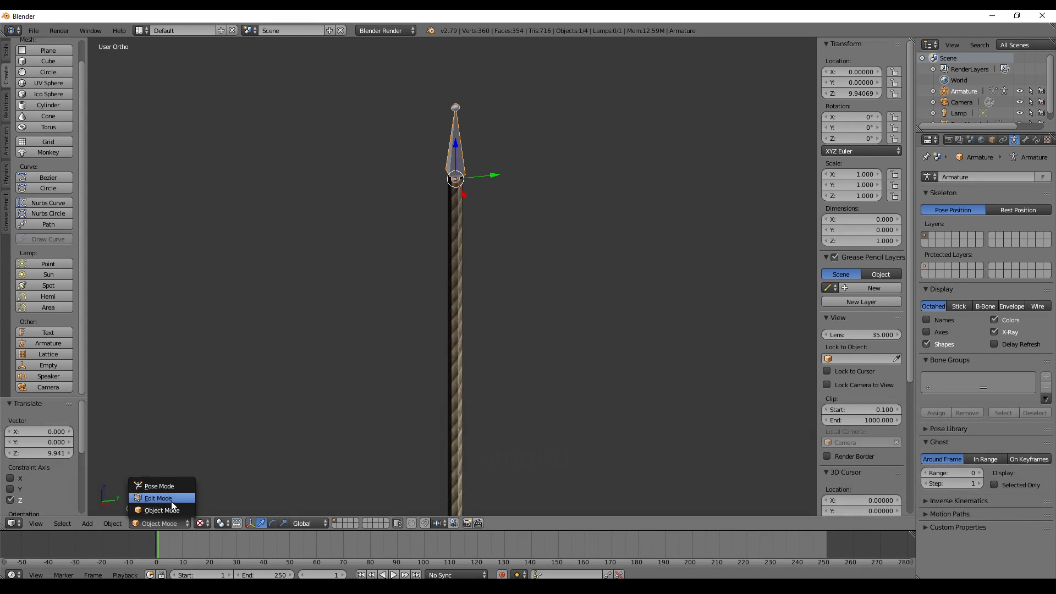
pyautogui.click(172, 502)
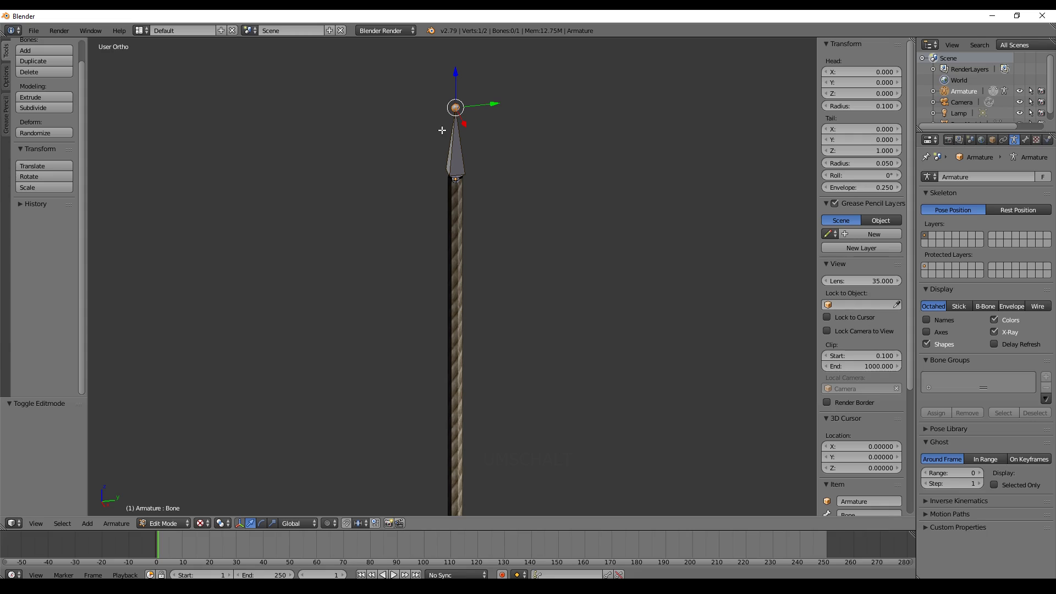
pyautogui.press('KP_1')
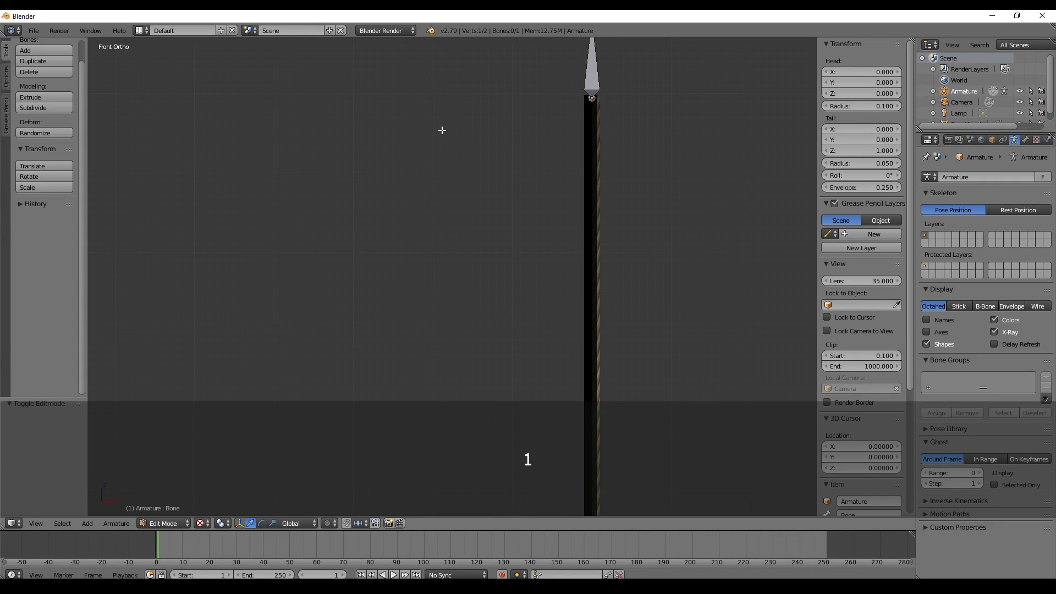
pyautogui.keyDown('shift'); pyautogui.moveTo(658, 132); pyautogui.dragTo(560, 249, button='middle'); pyautogui.keyUp('shift')
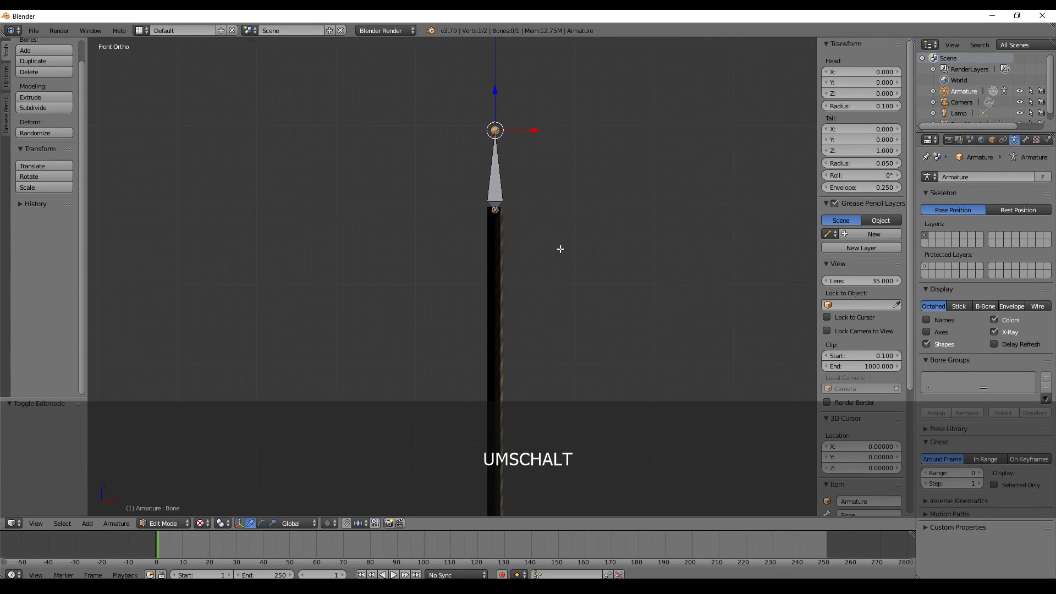
pyautogui.press('g')
pyautogui.press('z')
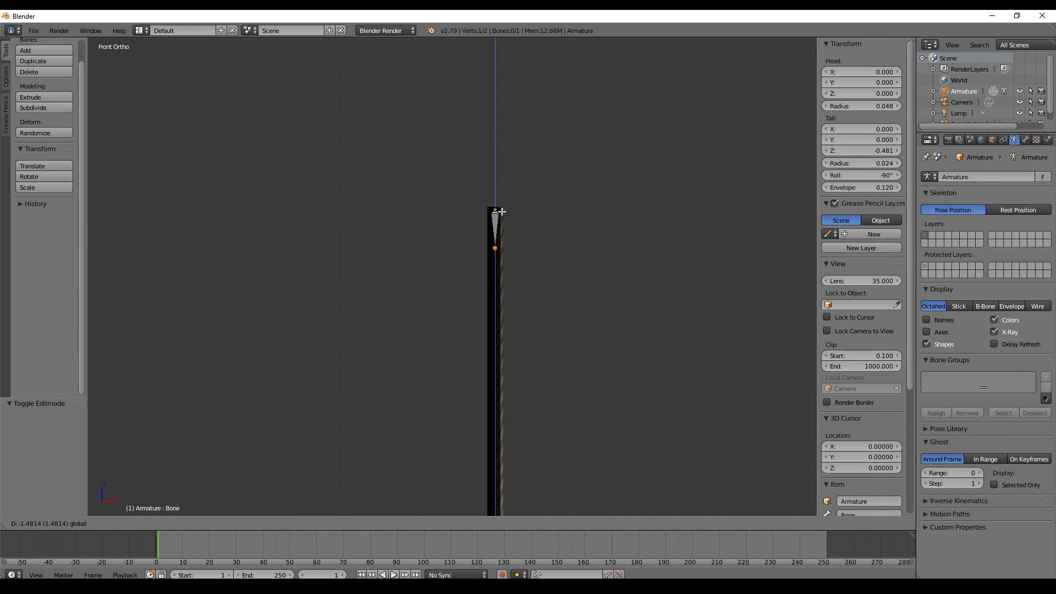
pyautogui.click(502, 211)
# - Orbit to inspect the shortened bone, return to front view, and begin extruding a second bone
pyautogui.moveTo(506, 216); pyautogui.dragTo(556, 255, button='middle')
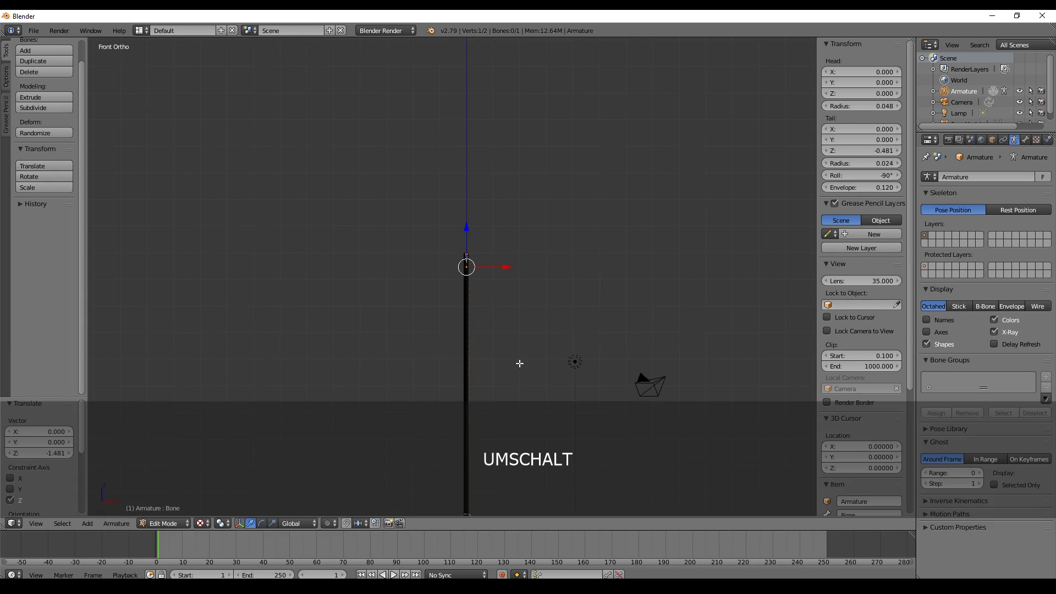
pyautogui.moveTo(528, 350); pyautogui.dragTo(563, 278, button='middle')
pyautogui.keyDown('shift'); pyautogui.moveTo(644, 302); pyautogui.dragTo(563, 285, button='middle'); pyautogui.keyUp('shift')
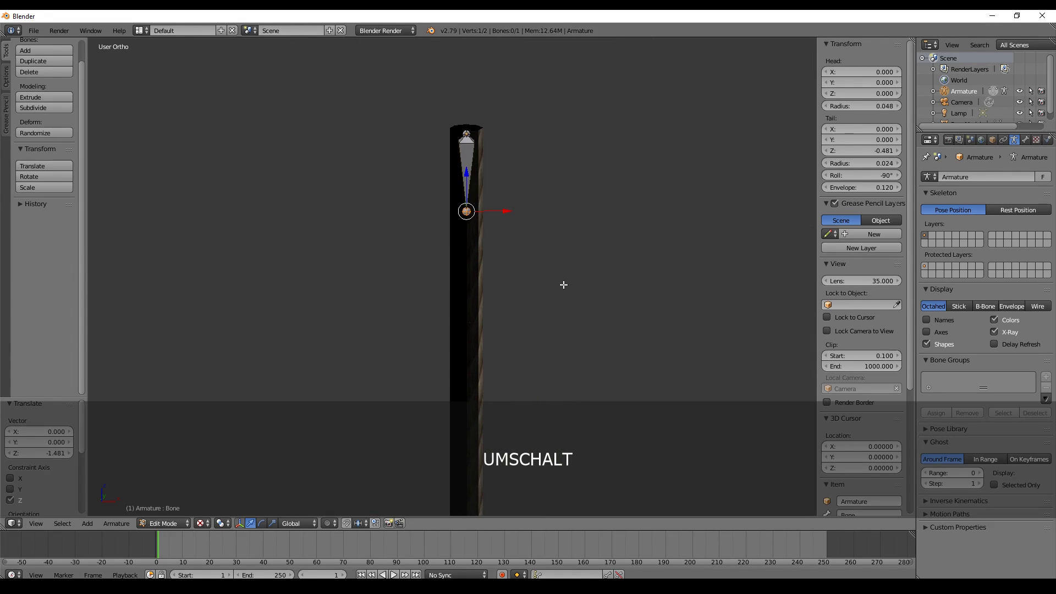
pyautogui.press('KP_1')
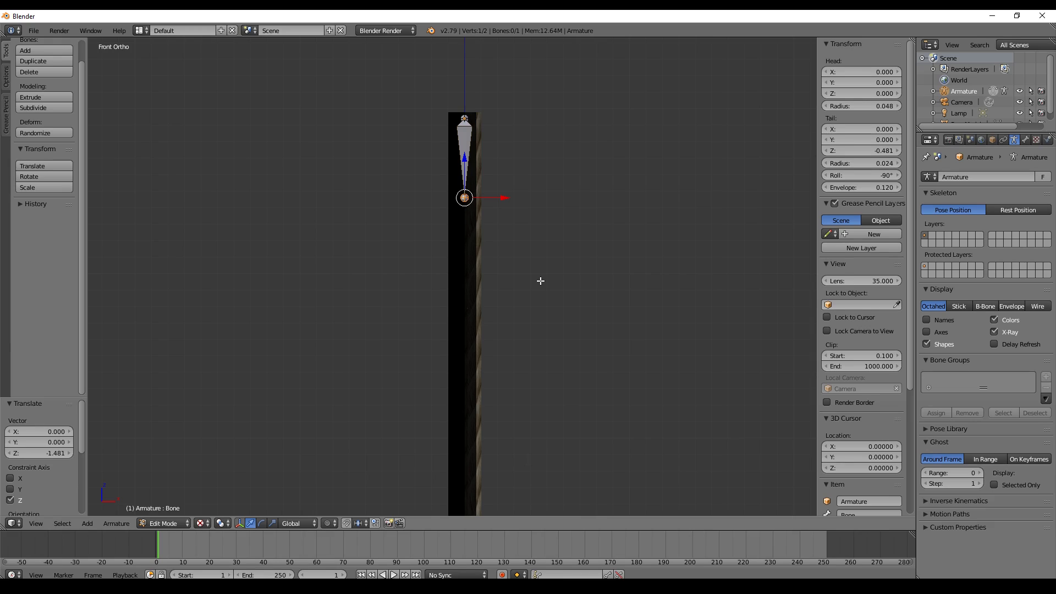
pyautogui.press('e')
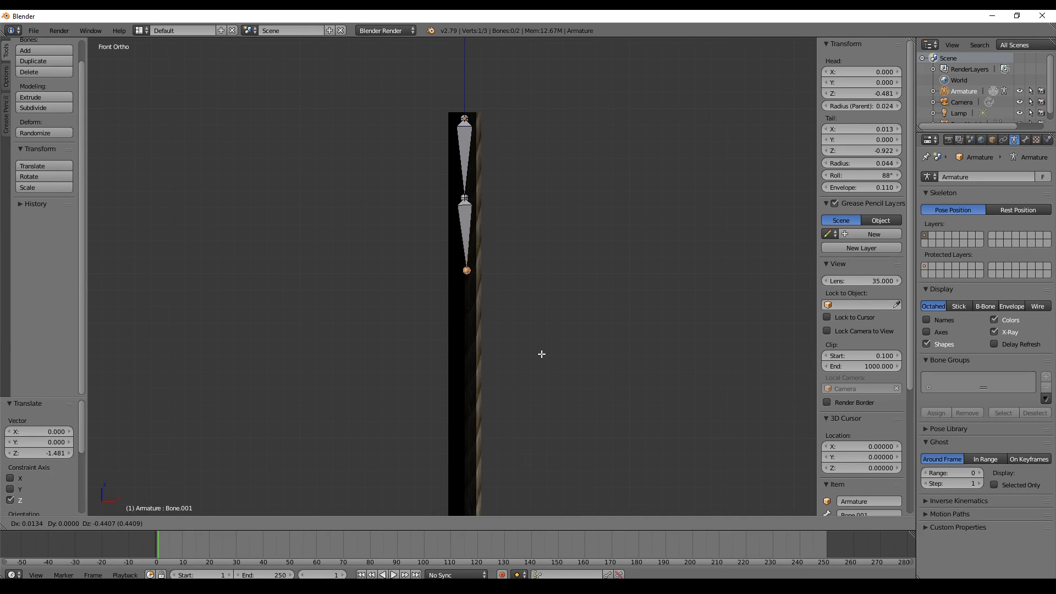
# - Extrude successive bones straight down along Z to continue the chain down the rope
pyautogui.press('z')
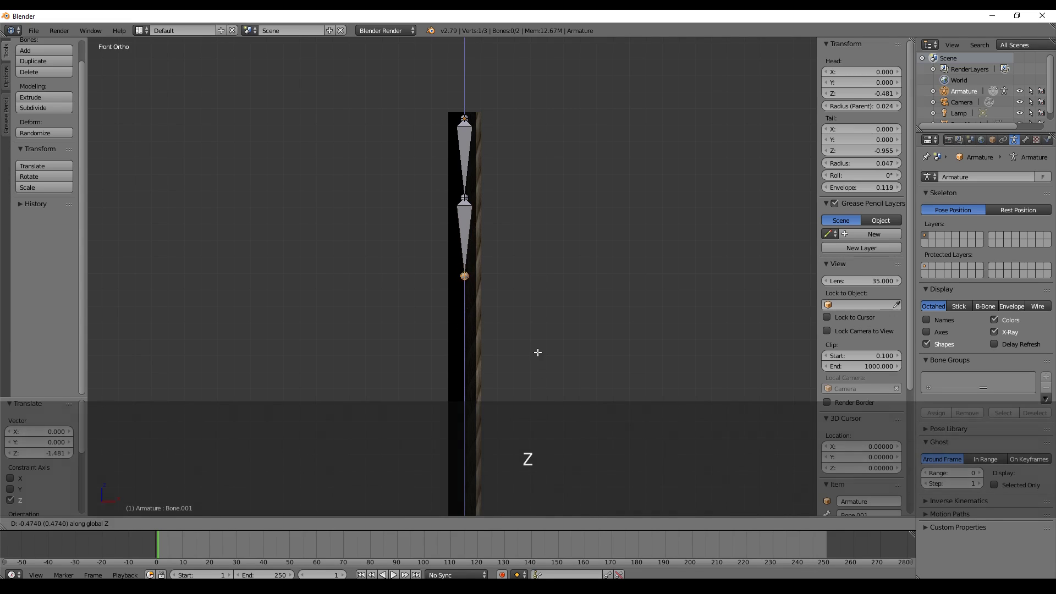
pyautogui.click(539, 358)
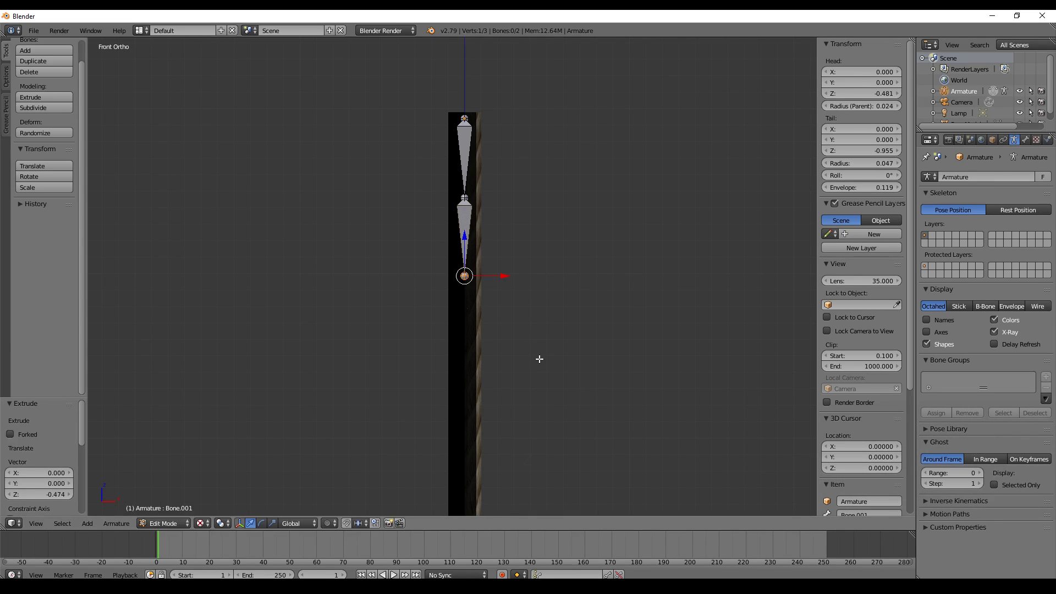
pyautogui.press('e')
pyautogui.press('z')
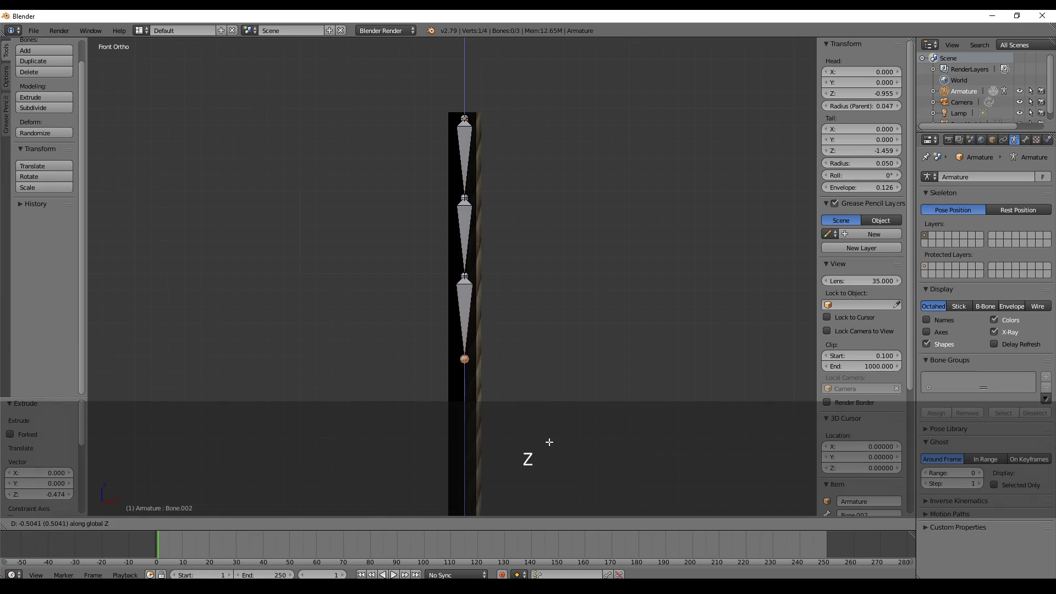
pyautogui.click(547, 442)
pyautogui.press('e')
pyautogui.press('z')
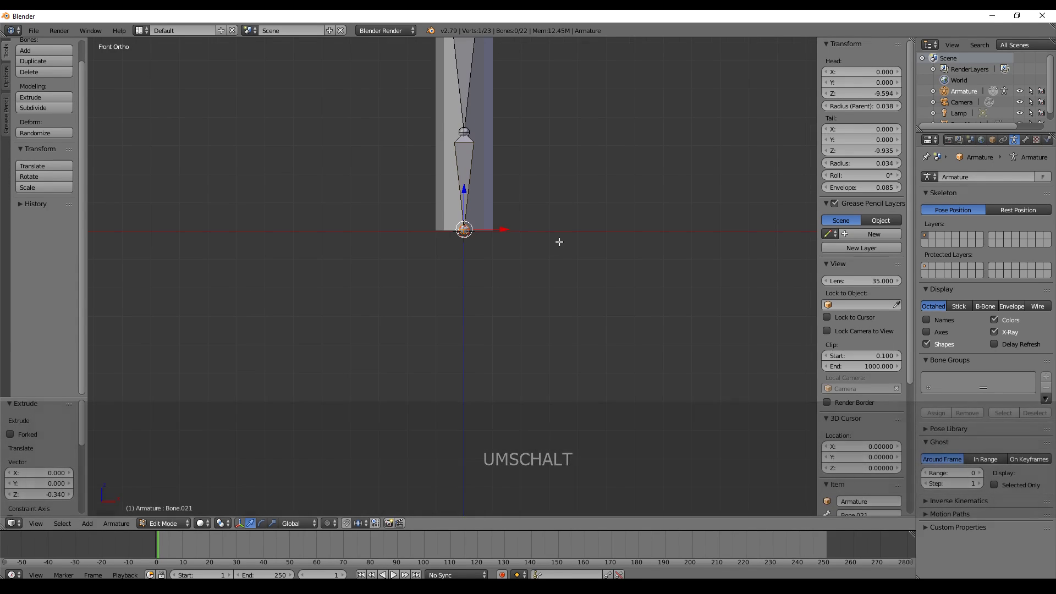
pyautogui.click(559, 240)
pyautogui.press('e')
pyautogui.press('z')
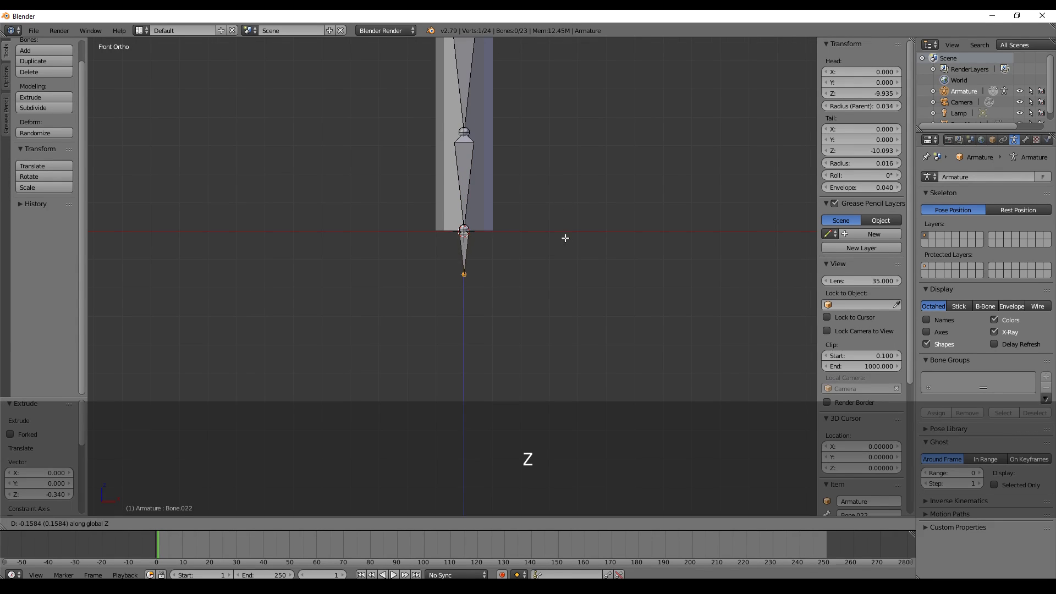
pyautogui.click(570, 286)
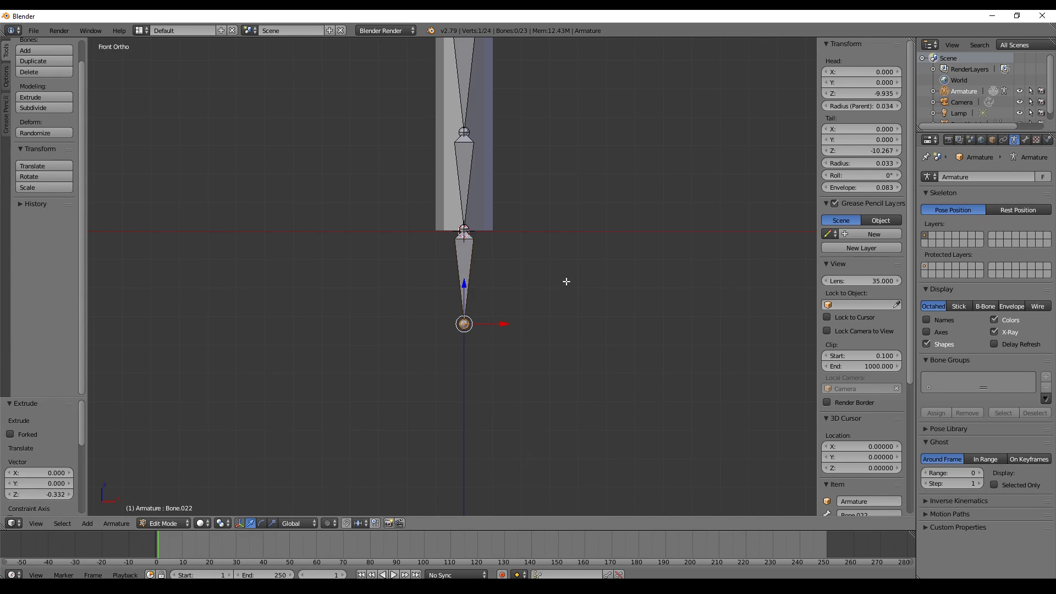
# - Select the joints around the last bone, Bone.022, to inspect them
pyautogui.rightClick(470, 230)
pyautogui.rightClick(472, 254)
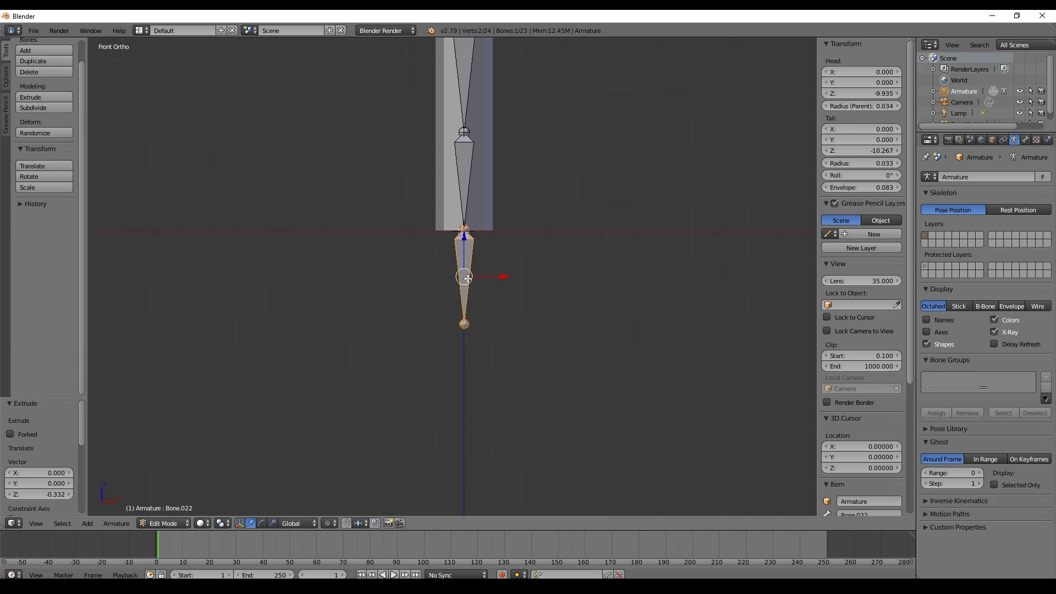
pyautogui.rightClick(462, 230)
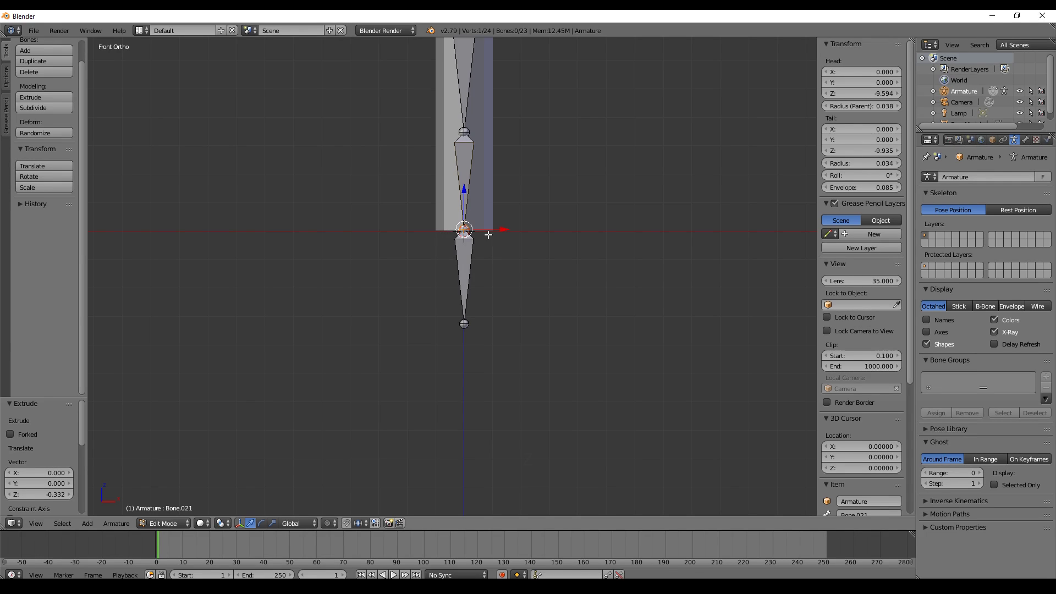
# - In Object Mode, rename Armature to 'Rope' and parent RopeModel to it With Automatic Weights
pyautogui.click(165, 523)
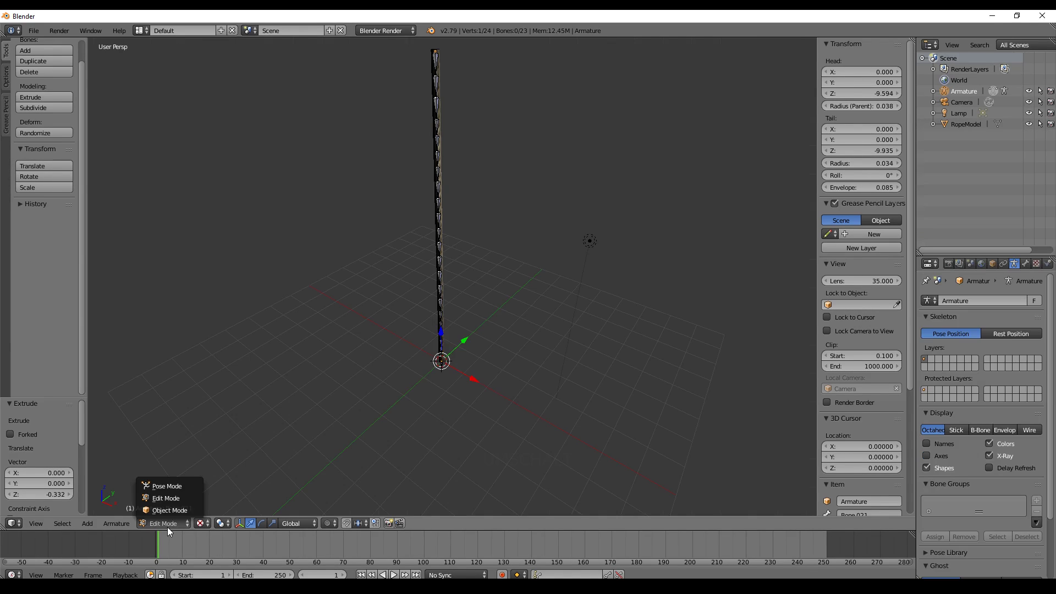
pyautogui.click(174, 511)
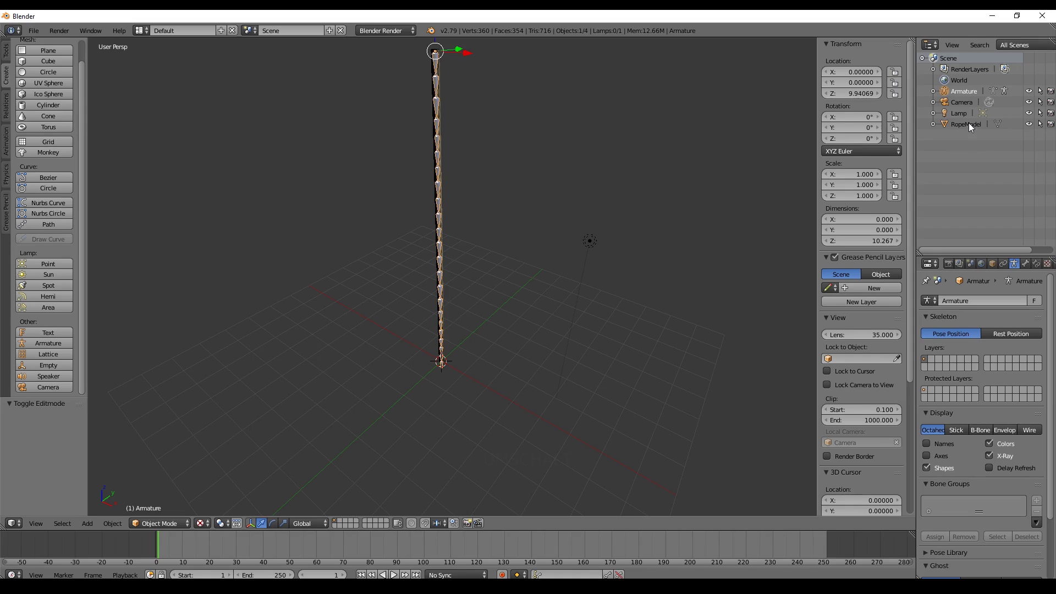
pyautogui.doubleClick(962, 92)
pyautogui.write('Rope')
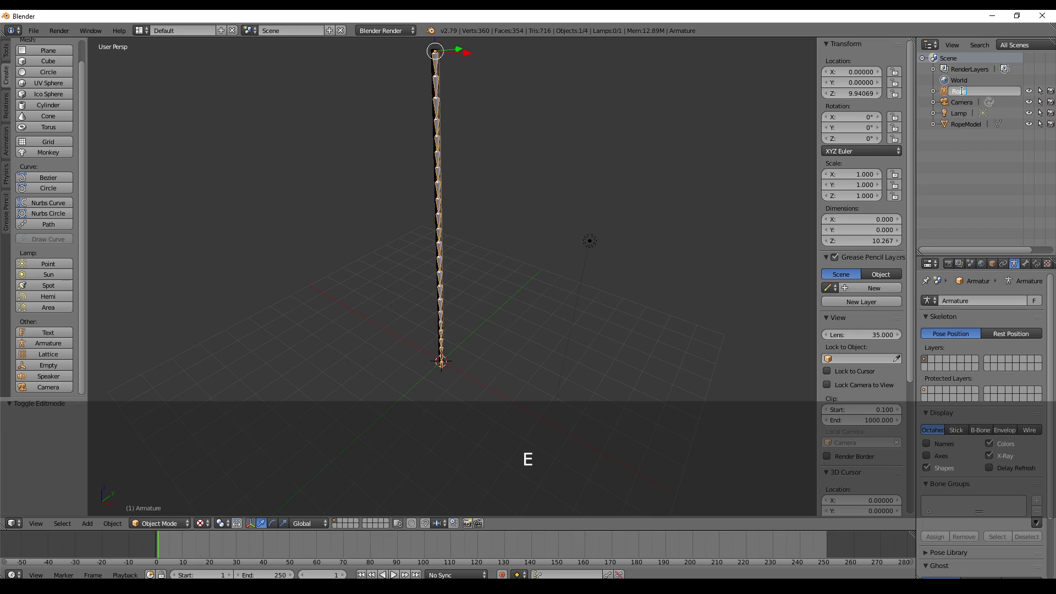
pyautogui.press('Return')
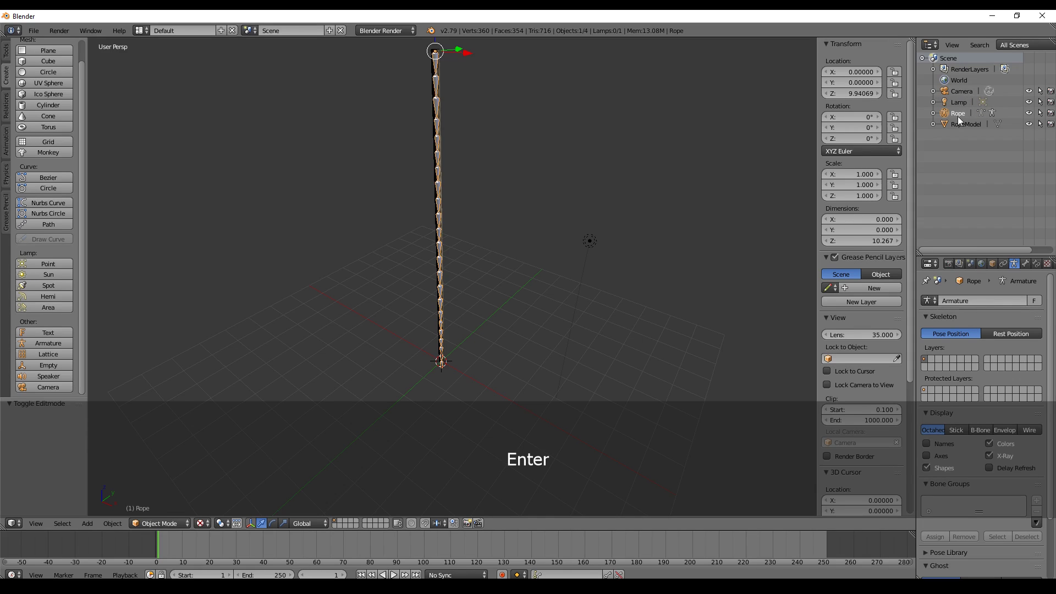
pyautogui.moveTo(945, 123); pyautogui.dragTo(952, 113)
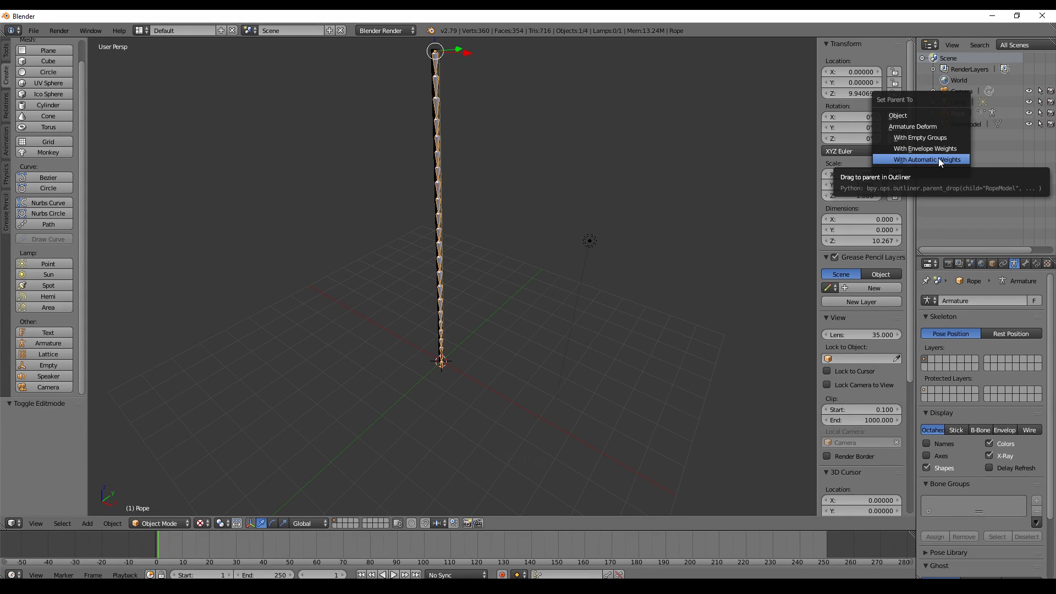
pyautogui.click(939, 159)
# - Expand Rope in the outliner and switch the armature to Pose Mode
pyautogui.click(934, 113)
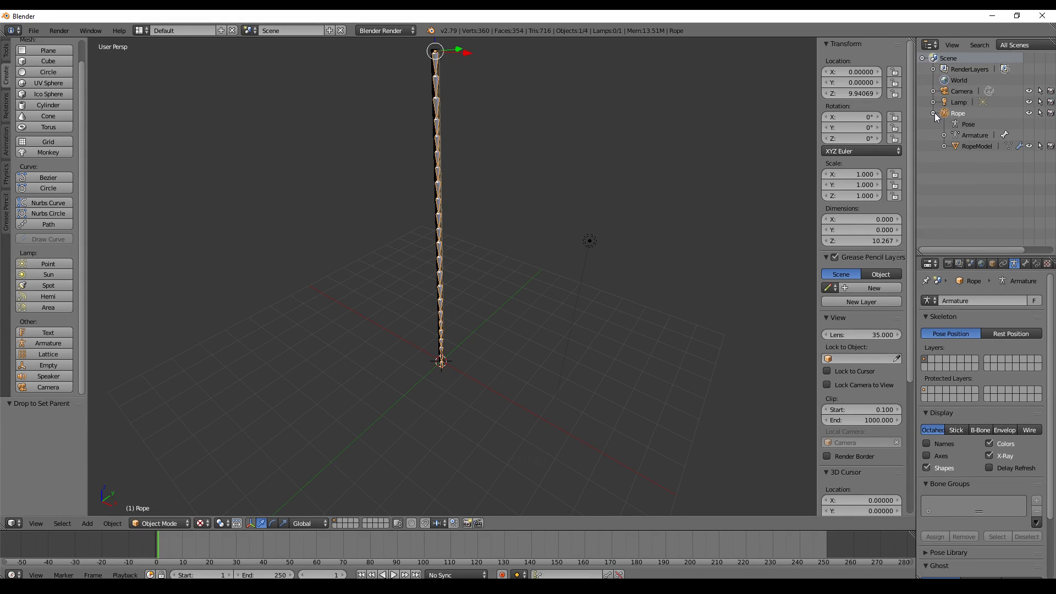
pyautogui.scroll(3, 615, 114)
pyautogui.scroll(1, 615, 115)
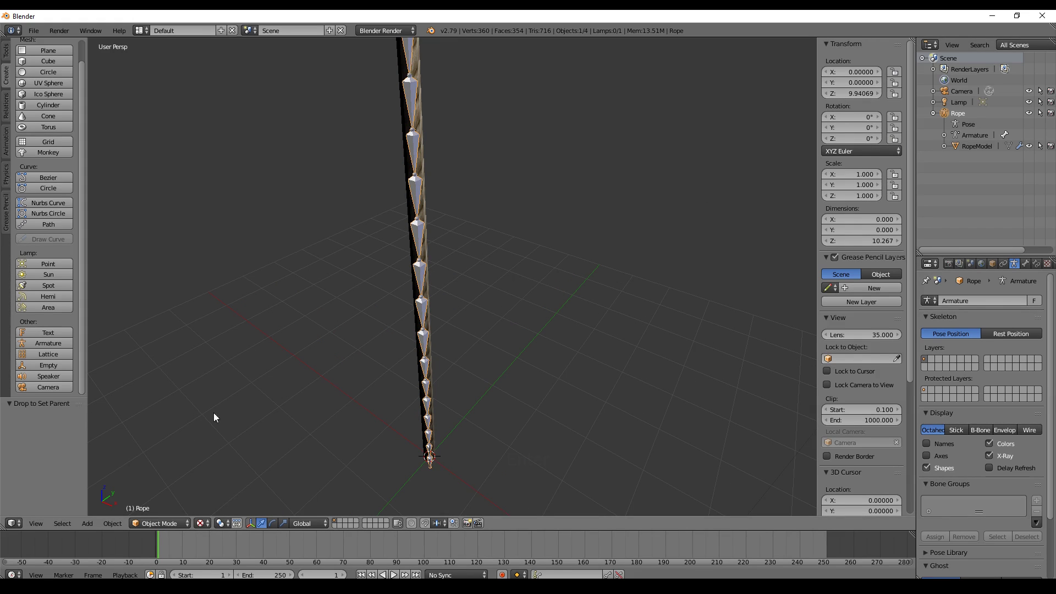
pyautogui.click(152, 524)
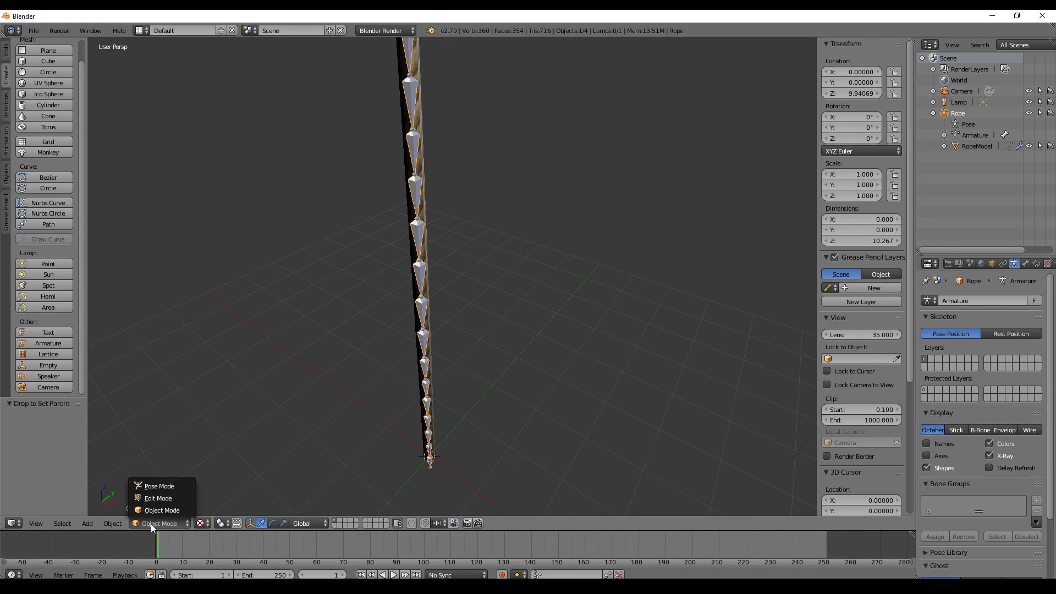
pyautogui.click(158, 487)
# - Test-rotate Bone.013 and Bone.011 to see the rope bend, cancelling each rotation
pyautogui.rightClick(424, 282)
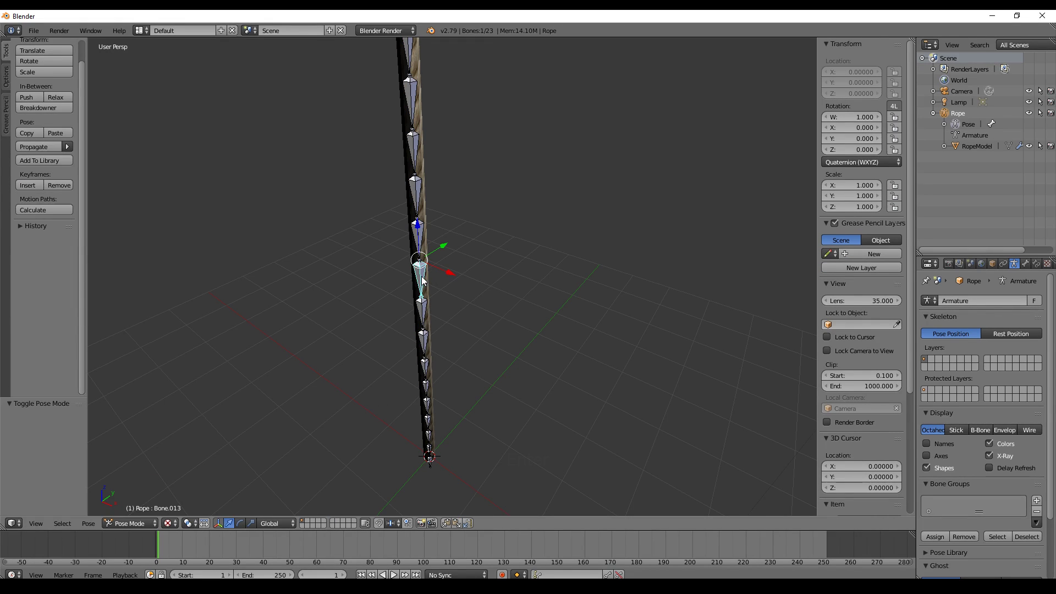
pyautogui.press('r')
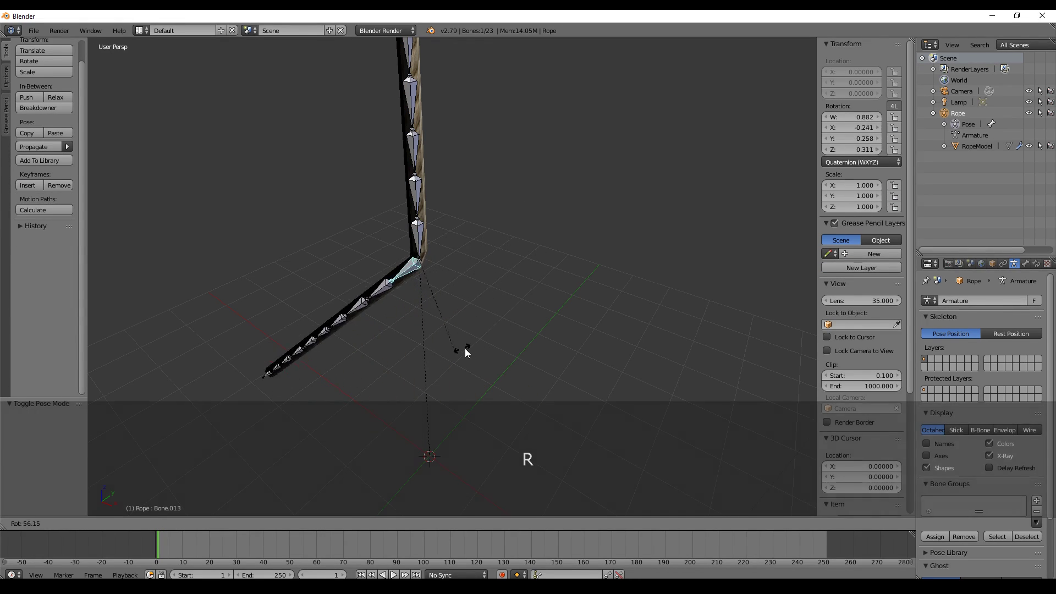
pyautogui.press('Escape')
pyautogui.rightClick(427, 212)
pyautogui.press('r')
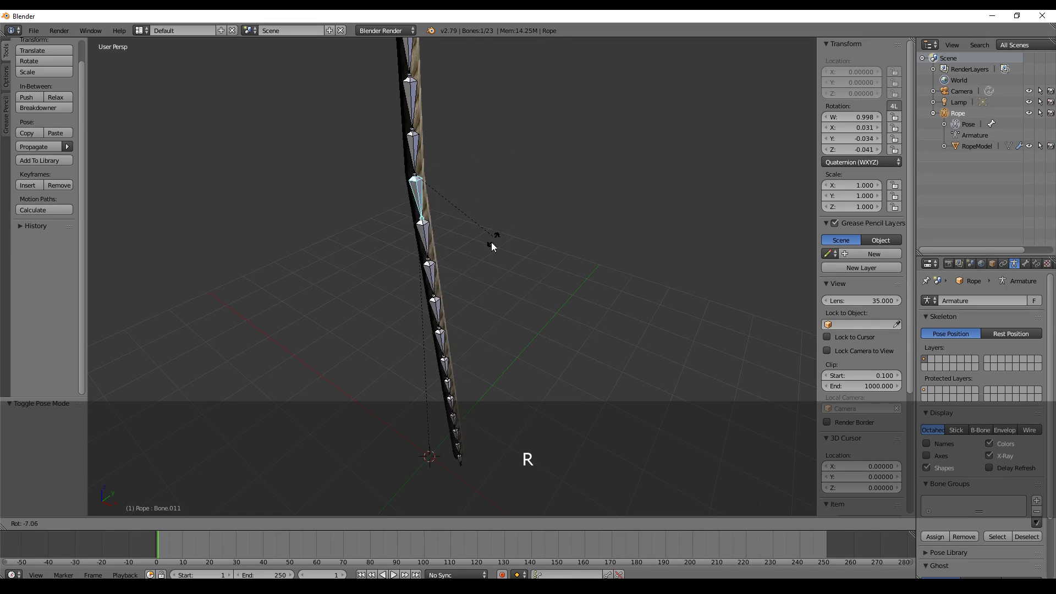
pyautogui.press('Escape')
# - Reselect the Rope armature in Pose Mode and test-rotate Bone.015, then cancel
pyautogui.hotkey('ctrl', 'Tab')
pyautogui.rightClick(419, 355)
pyautogui.rightClick(419, 355)
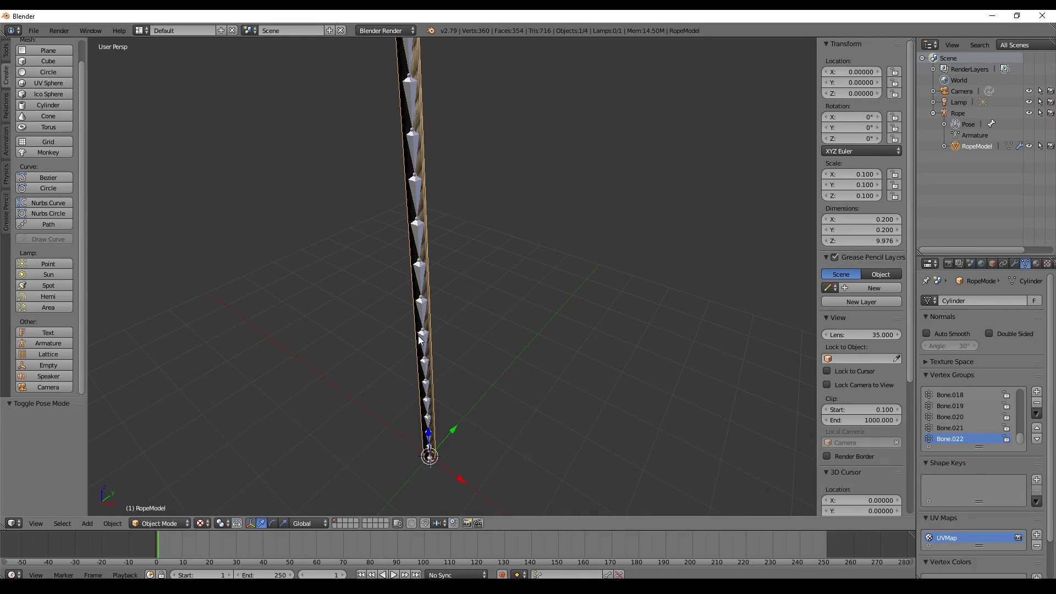
pyautogui.hotkey('ctrl', 'Tab')
pyautogui.rightClick(421, 345)
pyautogui.press('r')
pyautogui.rightClick(463, 357)
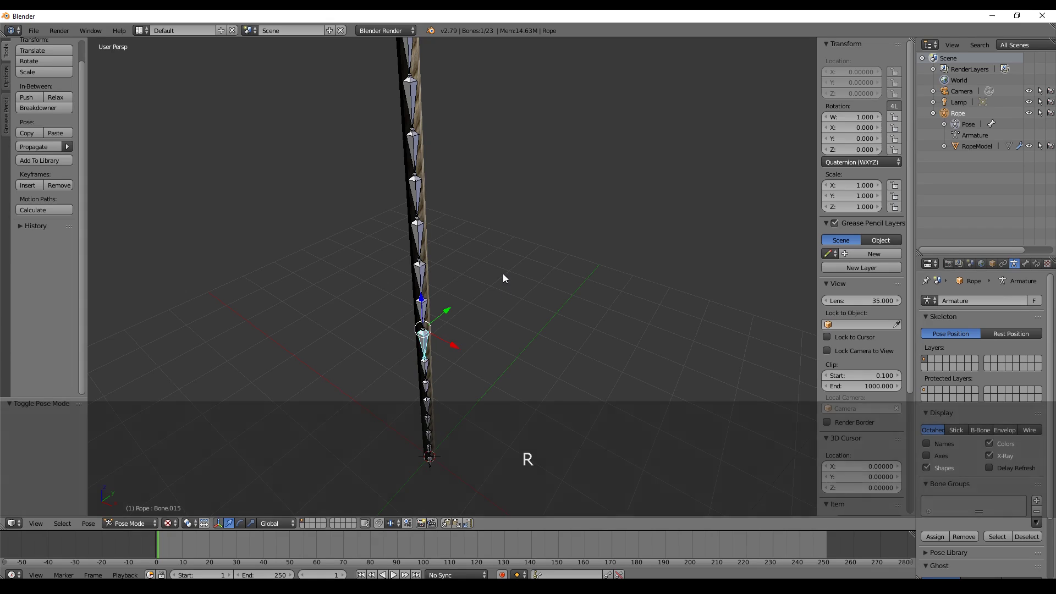
# - Test-rotate Bone.005 near the rope's top and cancel, leaving the rope straight
pyautogui.keyDown('shift'); pyautogui.moveTo(514, 220); pyautogui.dragTo(447, 205, button='middle'); pyautogui.keyUp('shift')
pyautogui.rightClick(395, 165)
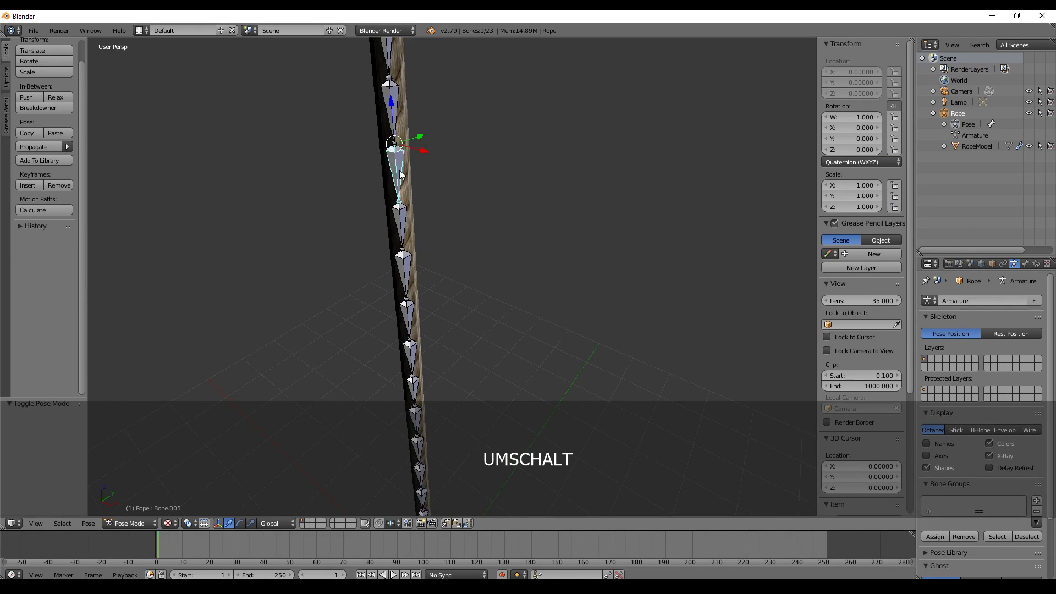
pyautogui.press('r')
pyautogui.rightClick(438, 260)
pyautogui.scroll(-5, 534, 256)
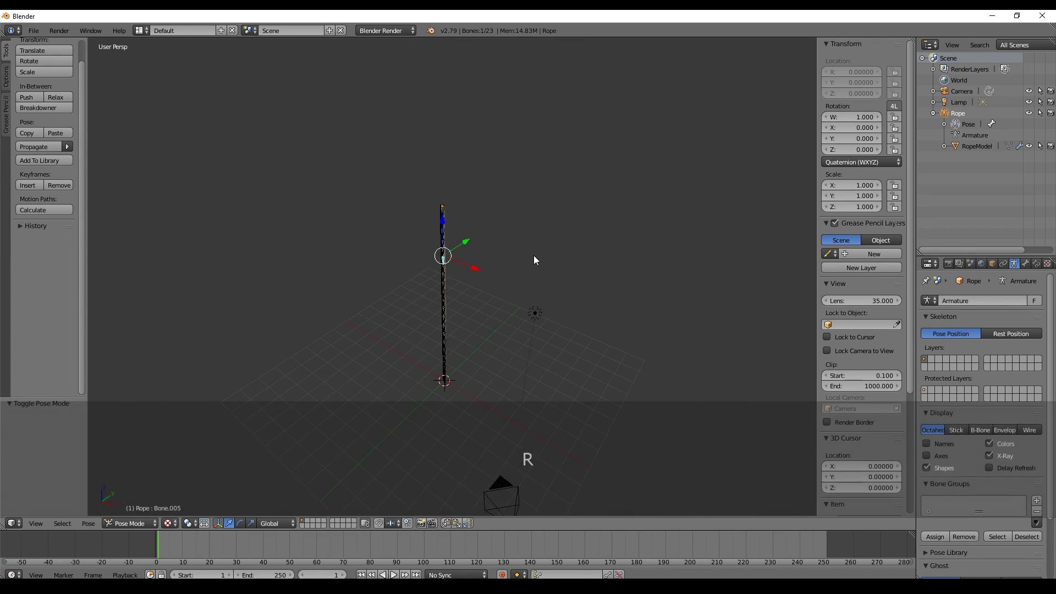
pyautogui.scroll(4, 530, 283)
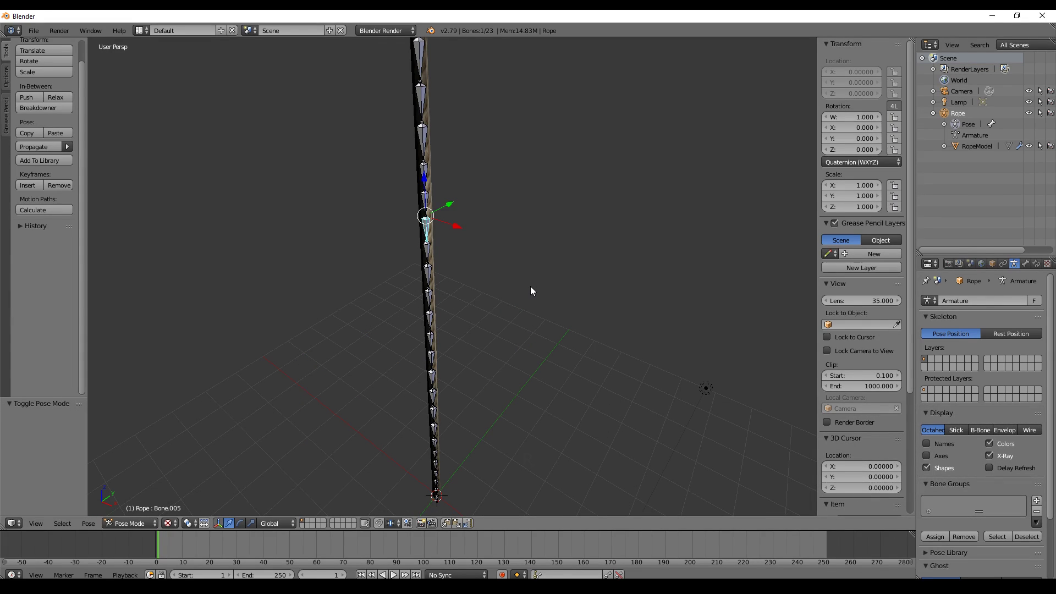
pyautogui.click(33, 30)
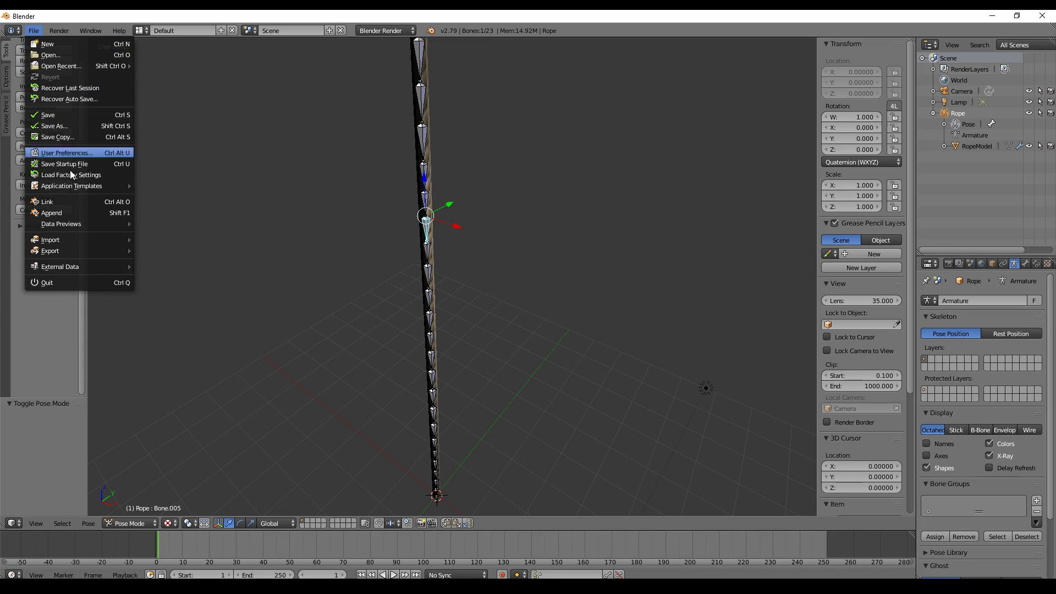
pyautogui.moveTo(62, 251)
pyautogui.click(176, 282)
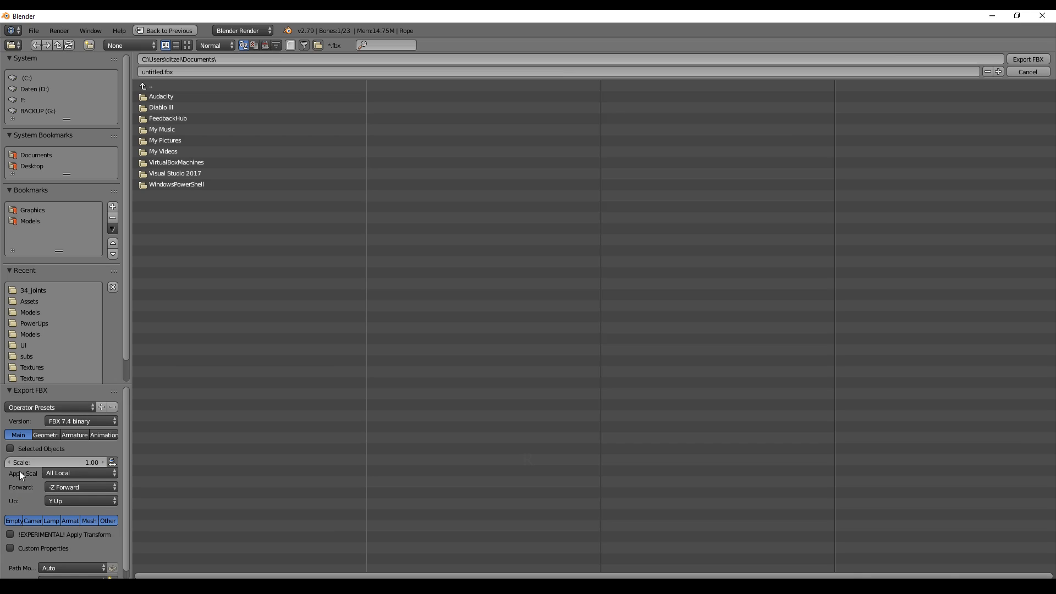
pyautogui.click(69, 520)
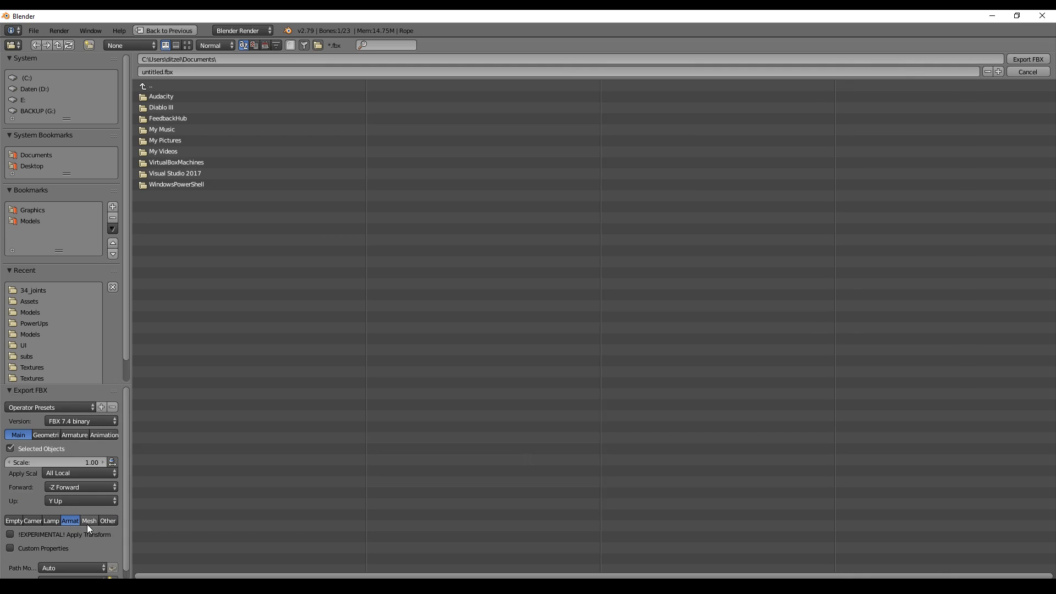
pyautogui.keyDown('shift'); pyautogui.click(89, 521); pyautogui.keyUp('shift')
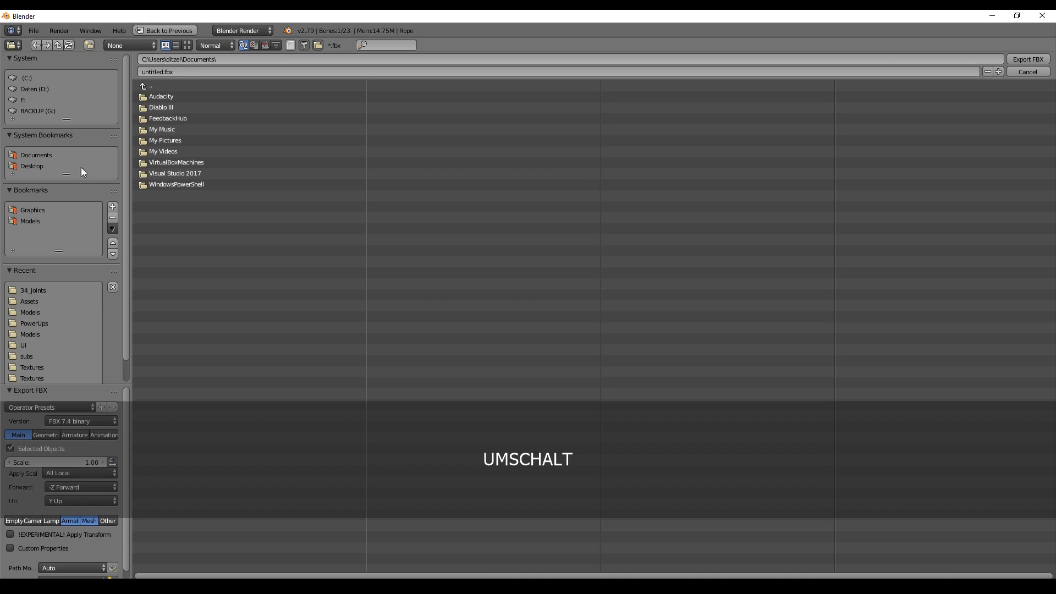
pyautogui.press('Escape')
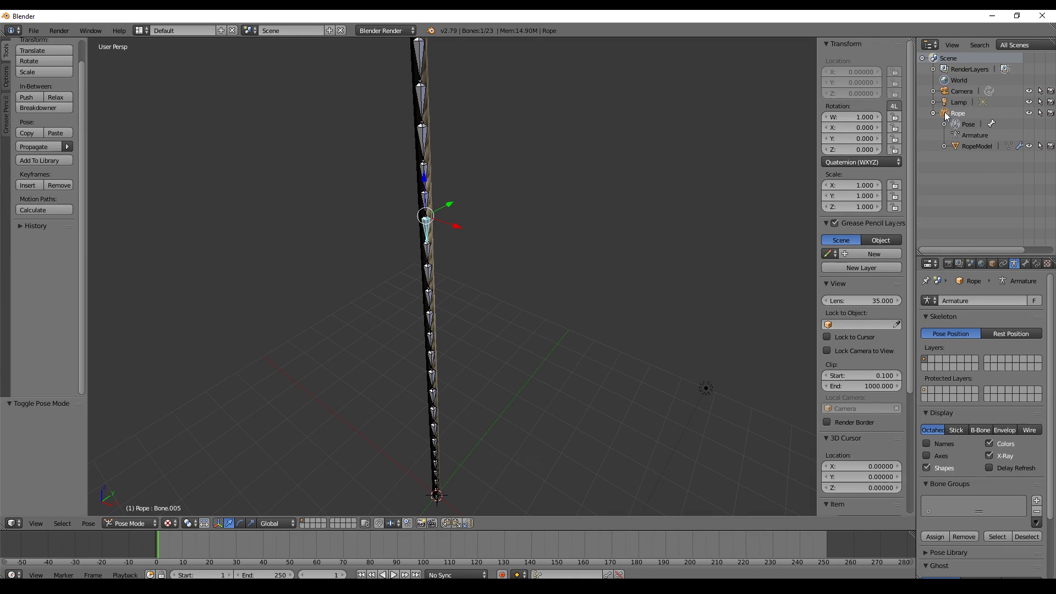
# - Select RopeModel with the armature and start an FBX export limited to Mesh, Armature and Selected Objects
pyautogui.keyDown('shift'); pyautogui.click(965, 149); pyautogui.keyUp('shift')
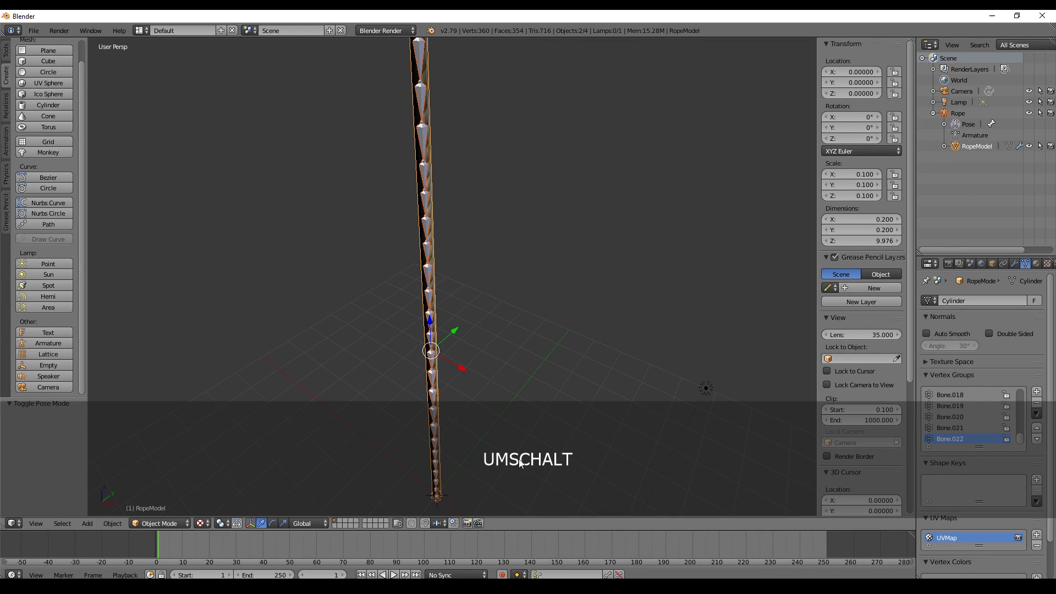
pyautogui.click(33, 30)
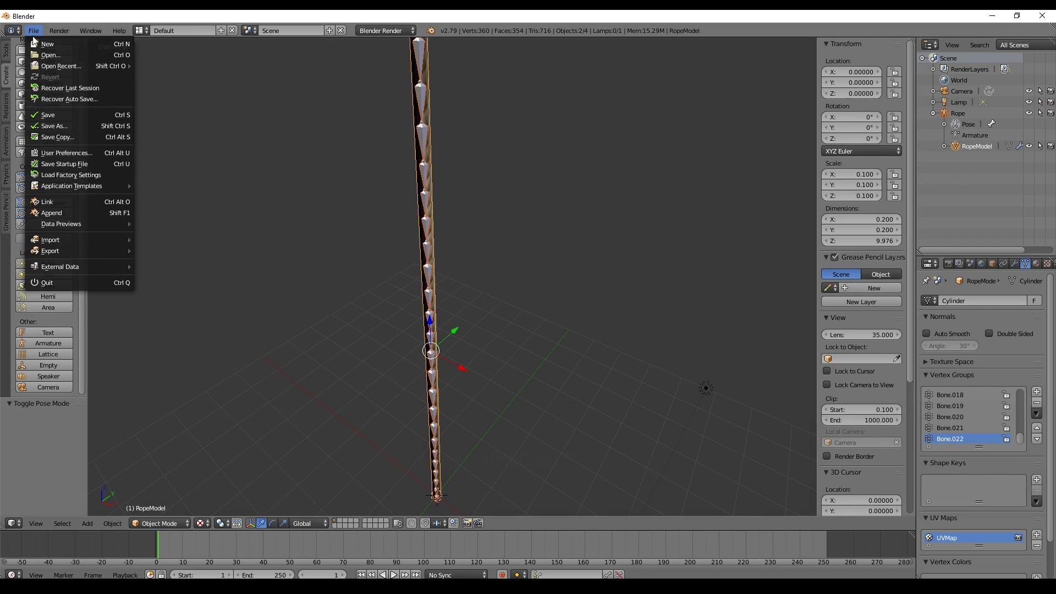
pyautogui.moveTo(80, 242)
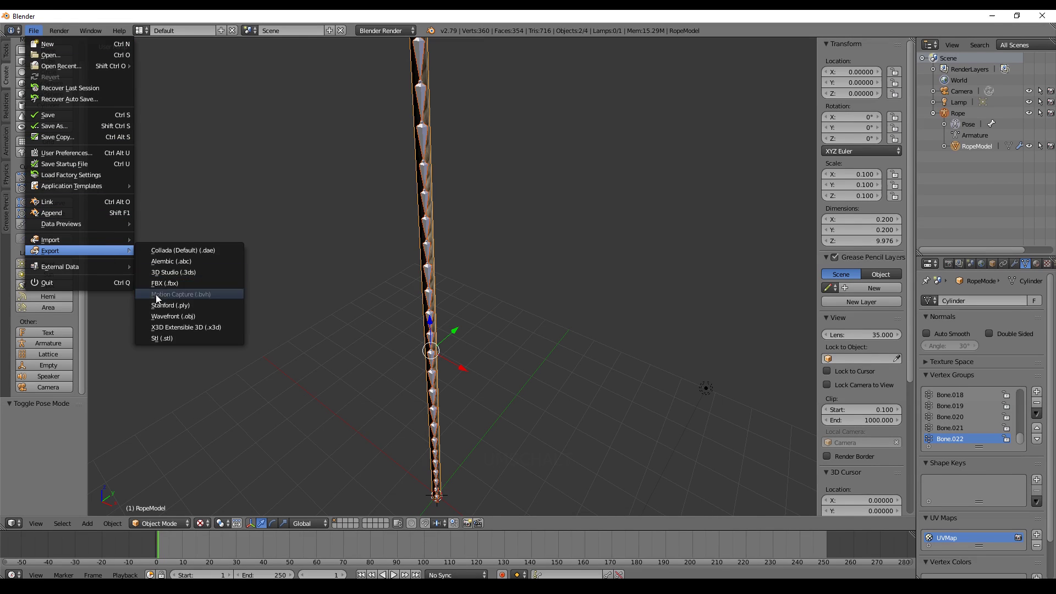
pyautogui.click(174, 282)
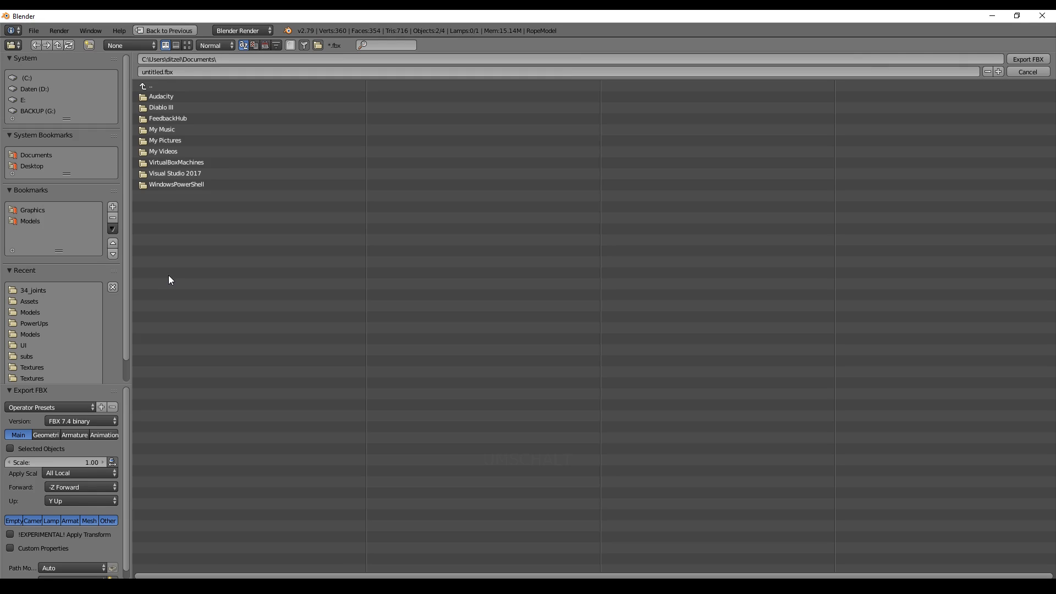
pyautogui.click(90, 520)
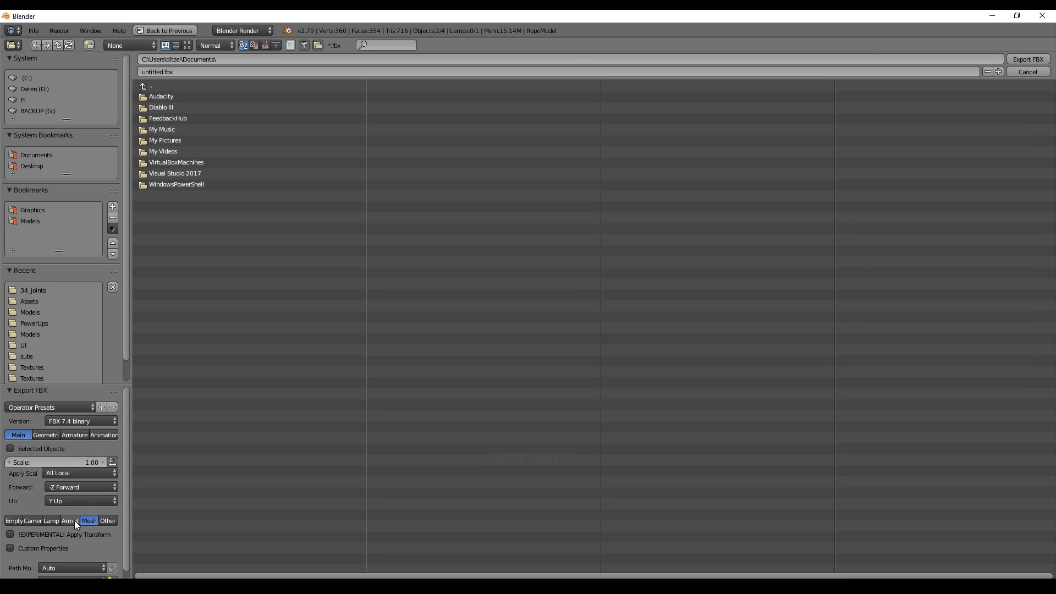
pyautogui.keyDown('shift'); pyautogui.click(74, 520); pyautogui.keyUp('shift')
pyautogui.click(21, 450)
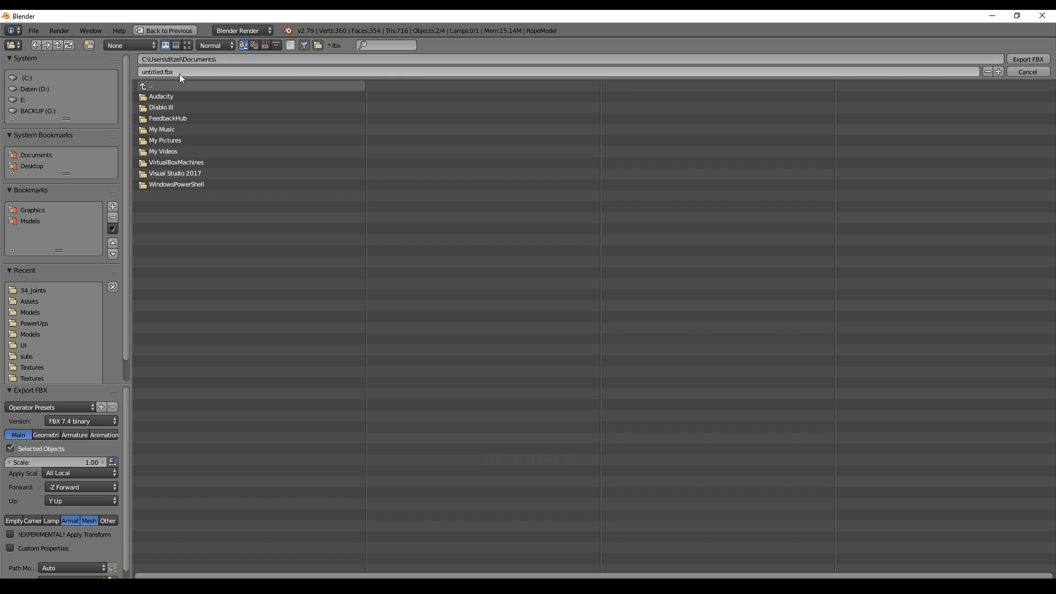
# - Name the export file rope.fbx and export it, then view the imported rope full-length
pyautogui.click(156, 71)
pyautogui.write('roo')
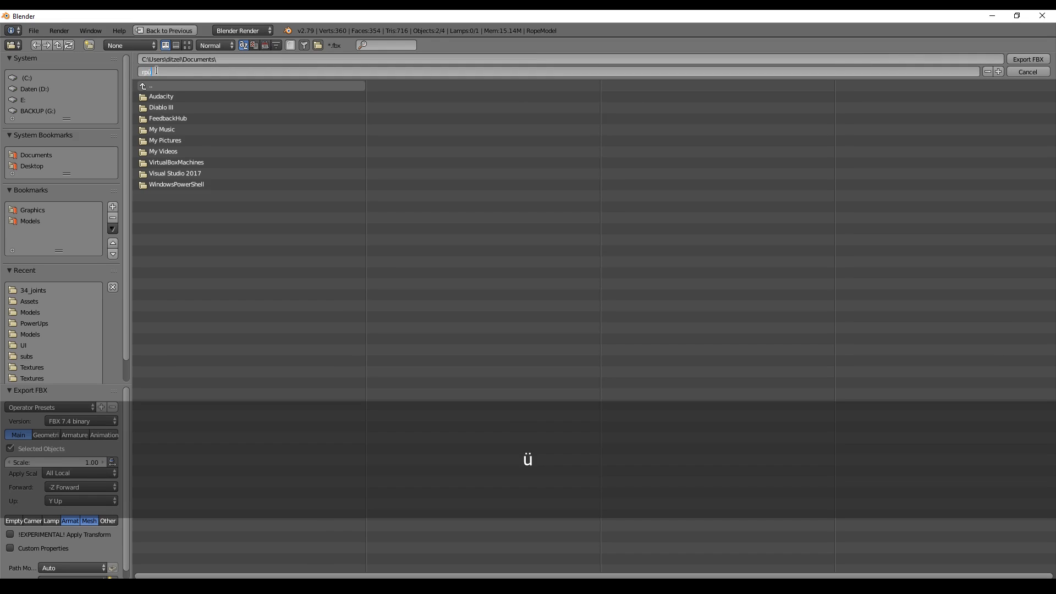
pyautogui.press('BackSpace')
pyautogui.write('e')
pyautogui.press('BackSpace')
pyautogui.write('pe.fbx')
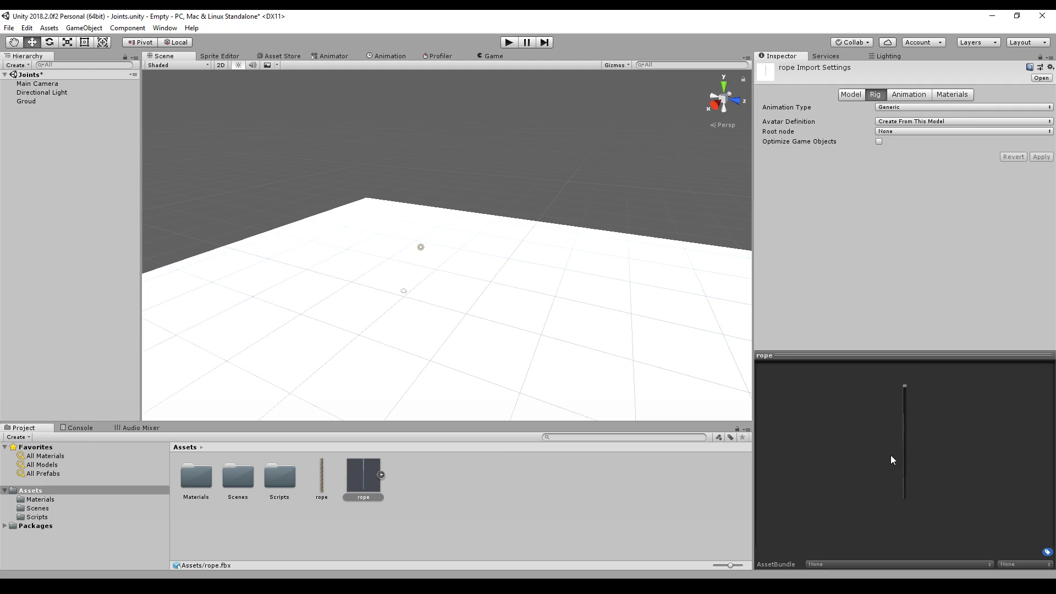
pyautogui.moveTo(892, 456); pyautogui.dragTo(921, 403)
# - Untick Import Animation on rope.fbx's Animation tab and Import Materials on its Materials tab, then apply
pyautogui.click(853, 94)
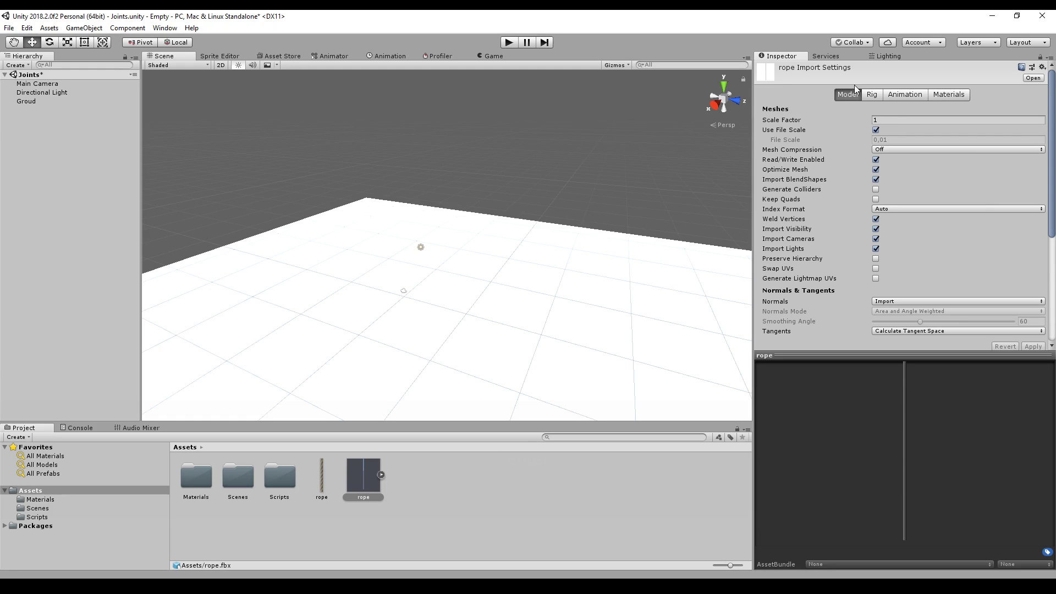
pyautogui.scroll(-3, 831, 159)
pyautogui.scroll(3, 831, 164)
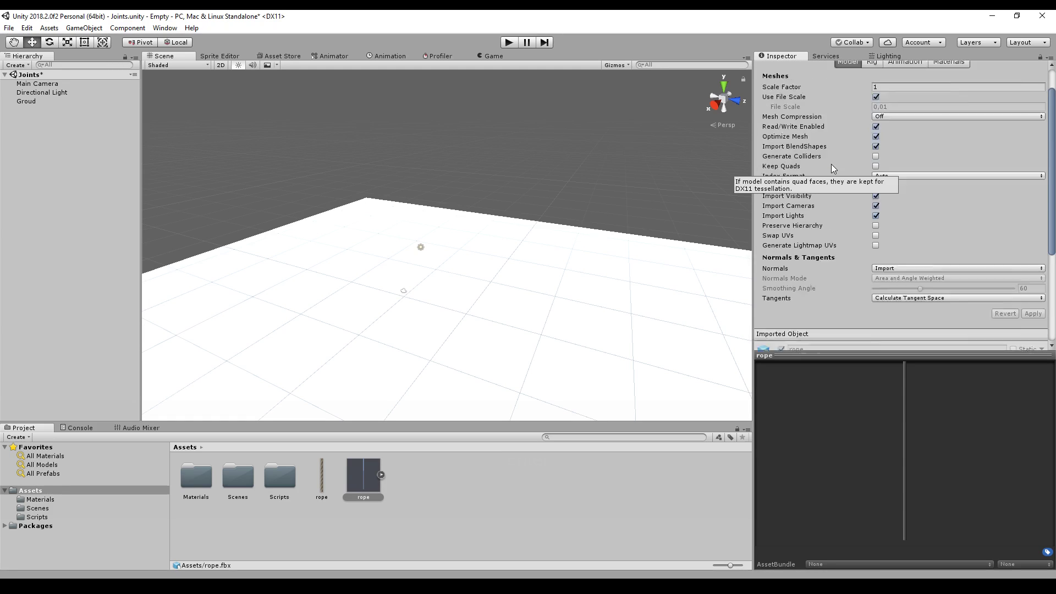
pyautogui.click(875, 95)
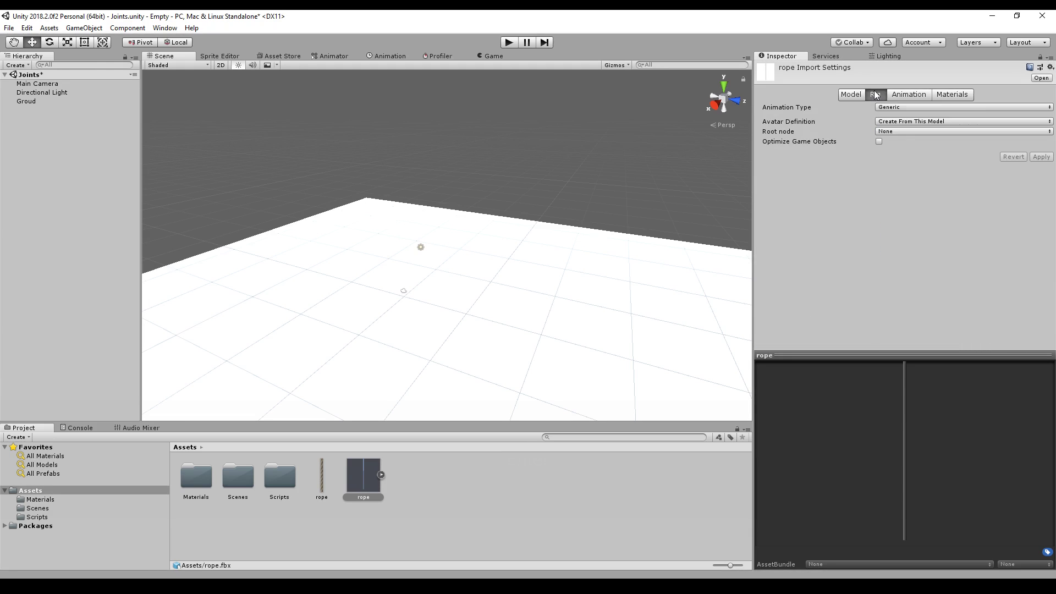
pyautogui.click(915, 95)
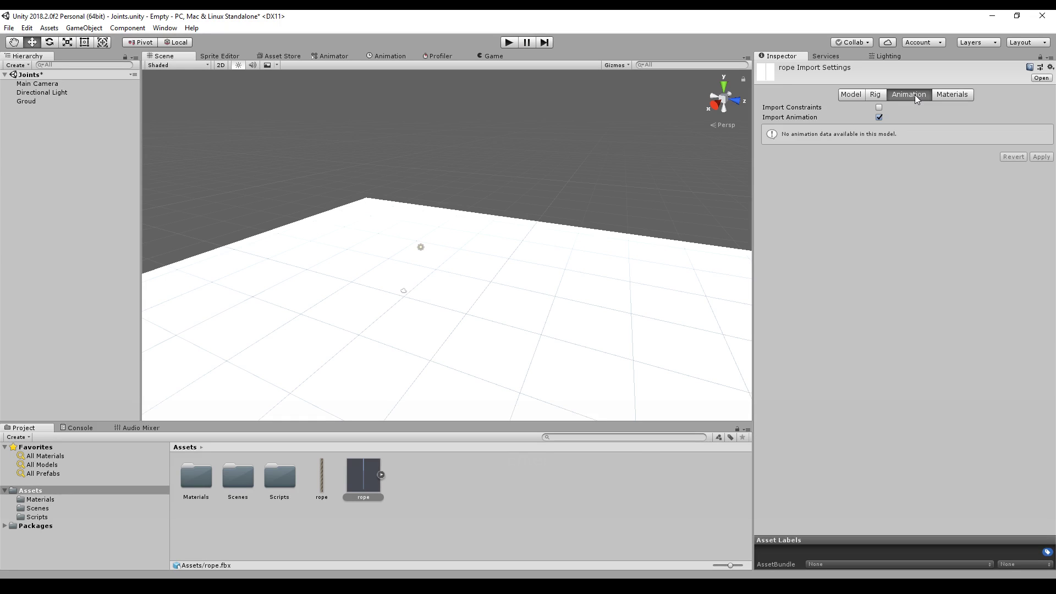
pyautogui.click(880, 117)
pyautogui.click(946, 97)
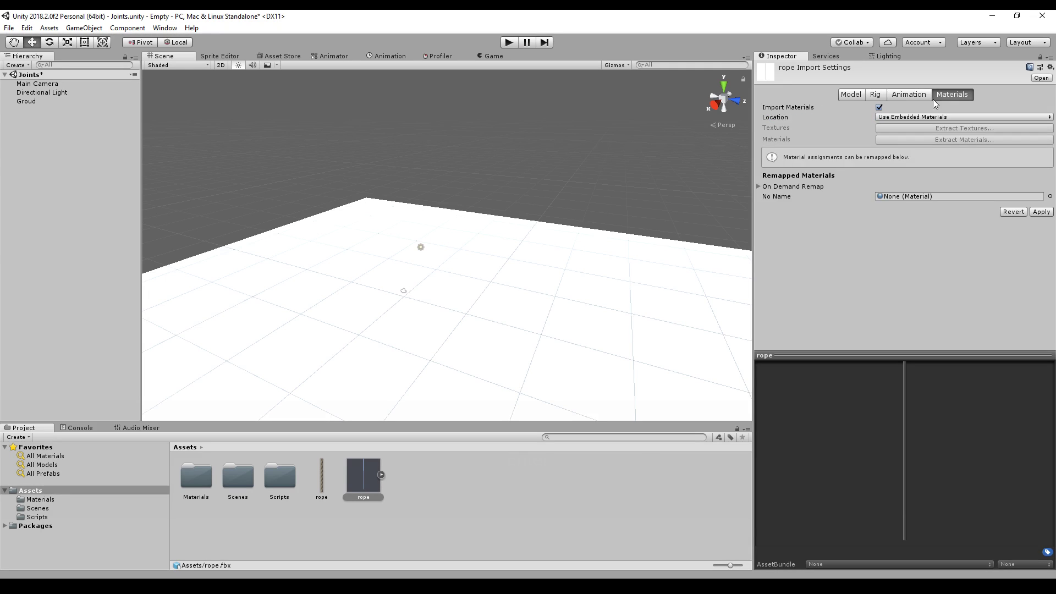
pyautogui.click(881, 108)
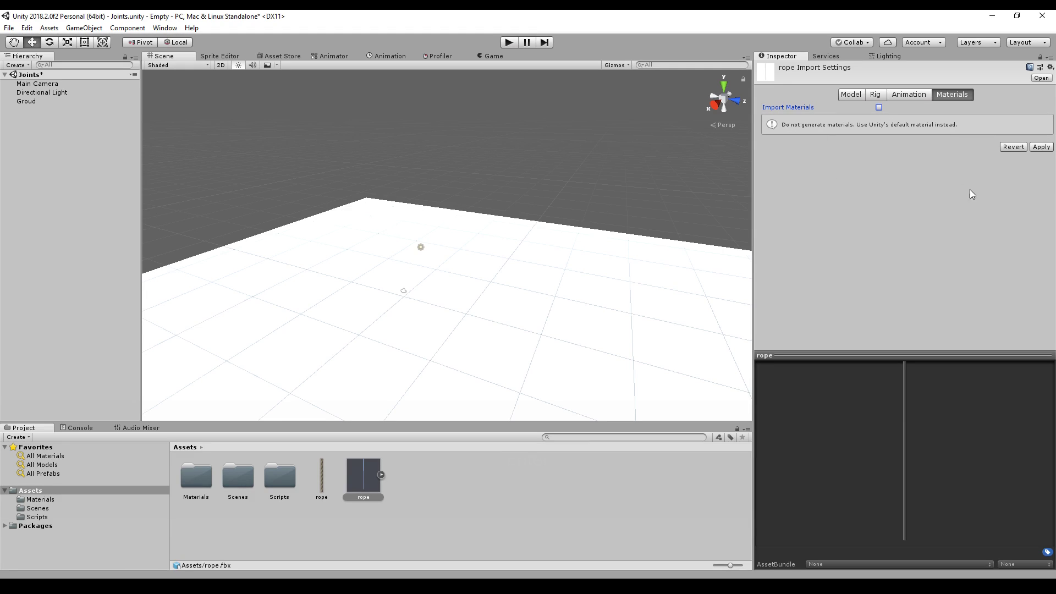
pyautogui.click(1037, 147)
# - Create a new material in Assets named 'Rope'
pyautogui.rightClick(409, 487)
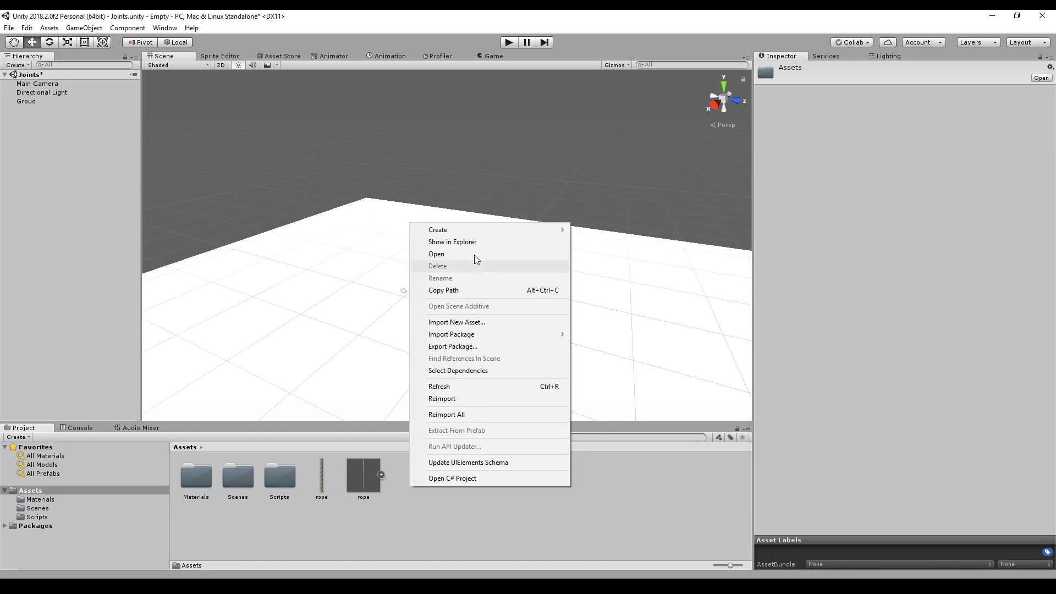
pyautogui.moveTo(487, 233)
pyautogui.click(610, 352)
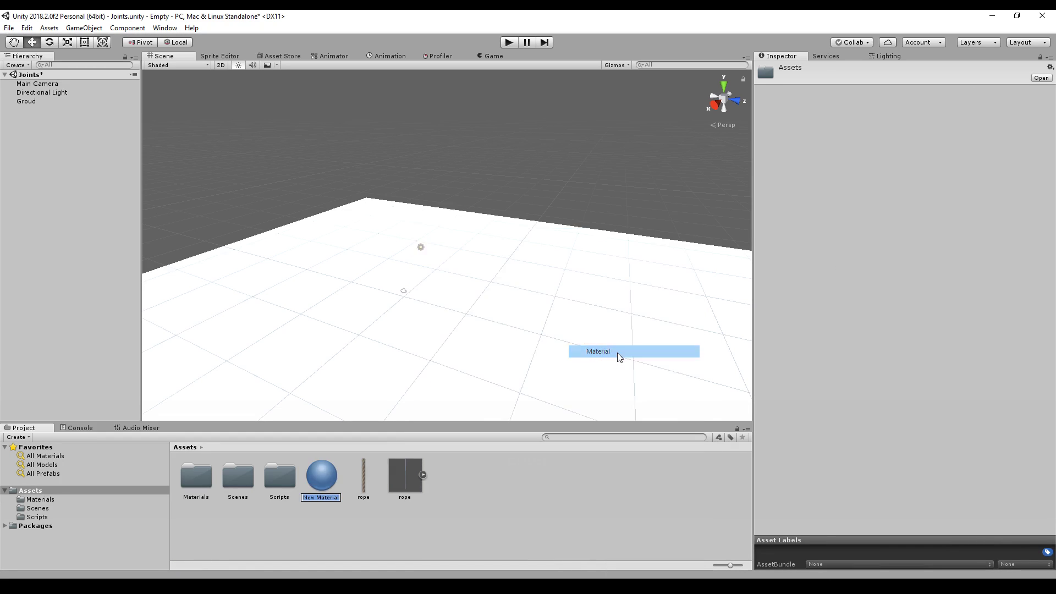
pyautogui.write('Rope')
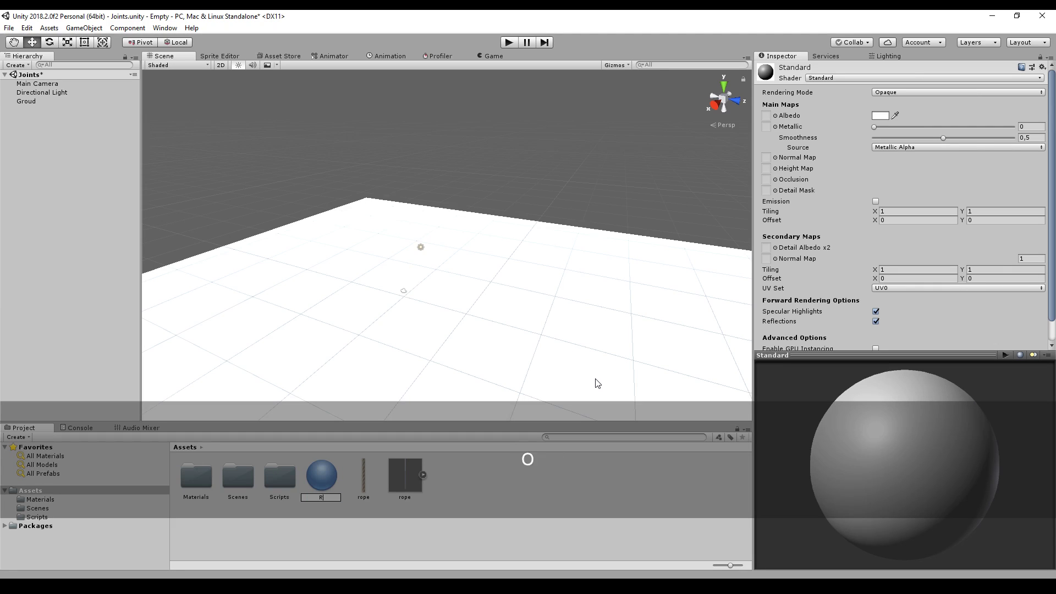
pyautogui.press('Return')
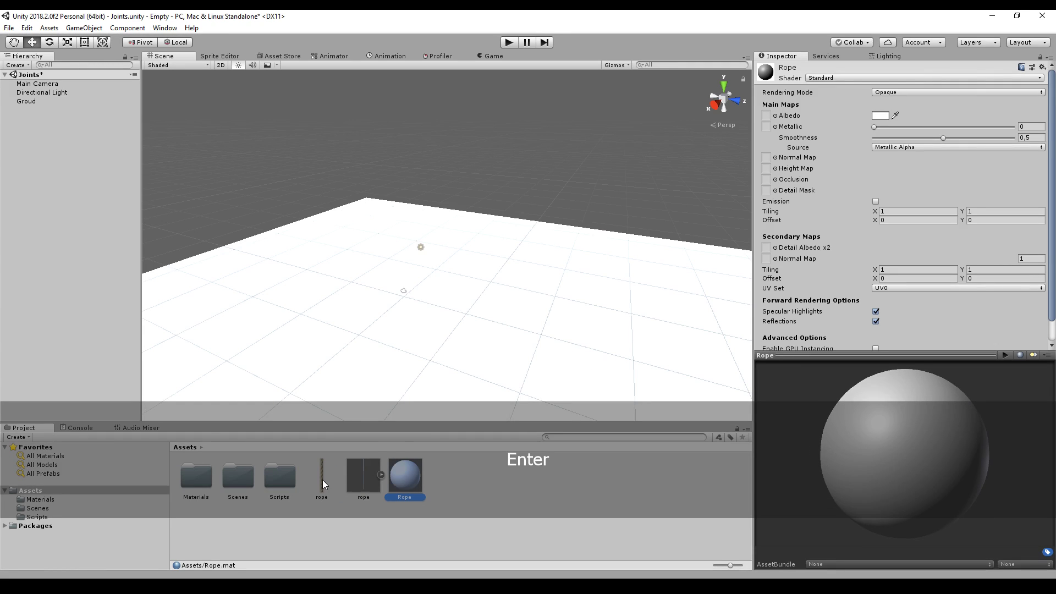
# - Drag the rope texture into the Rope material's Albedo slot
pyautogui.click(323, 479)
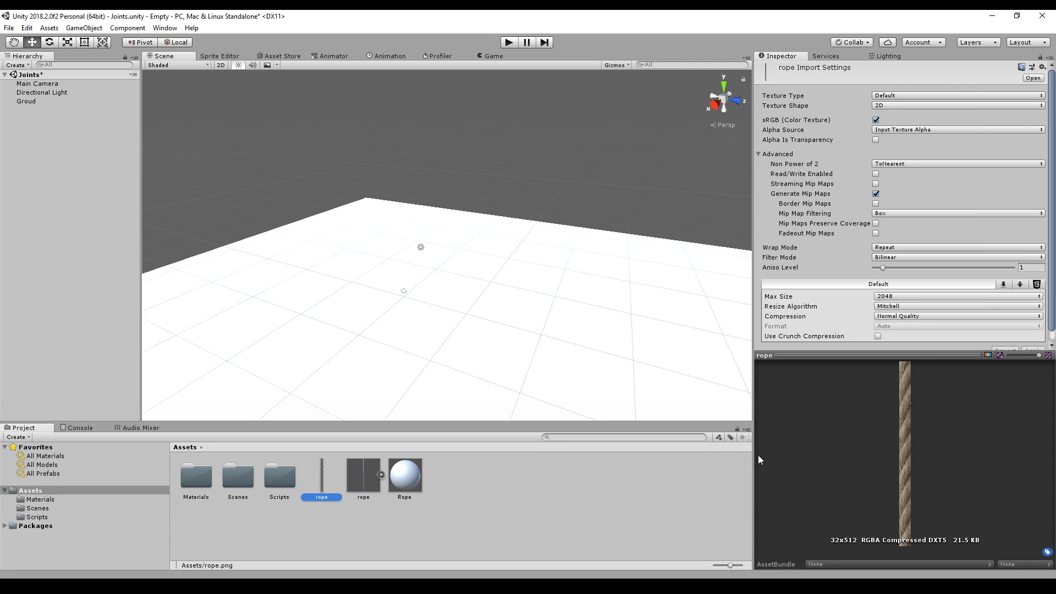
pyautogui.click(402, 476)
pyautogui.moveTo(323, 480); pyautogui.dragTo(768, 116)
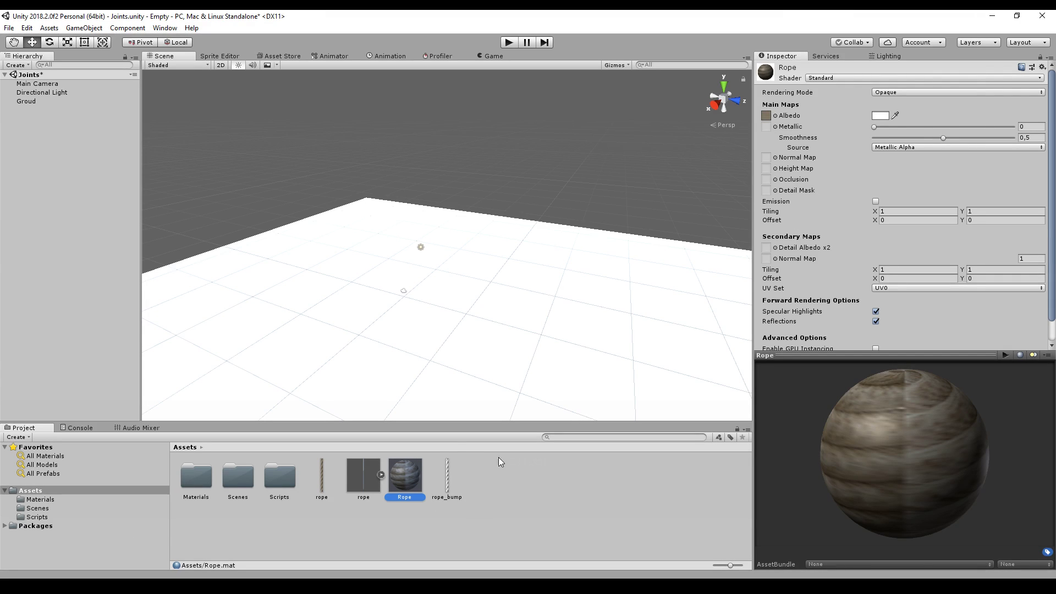
pyautogui.click(450, 474)
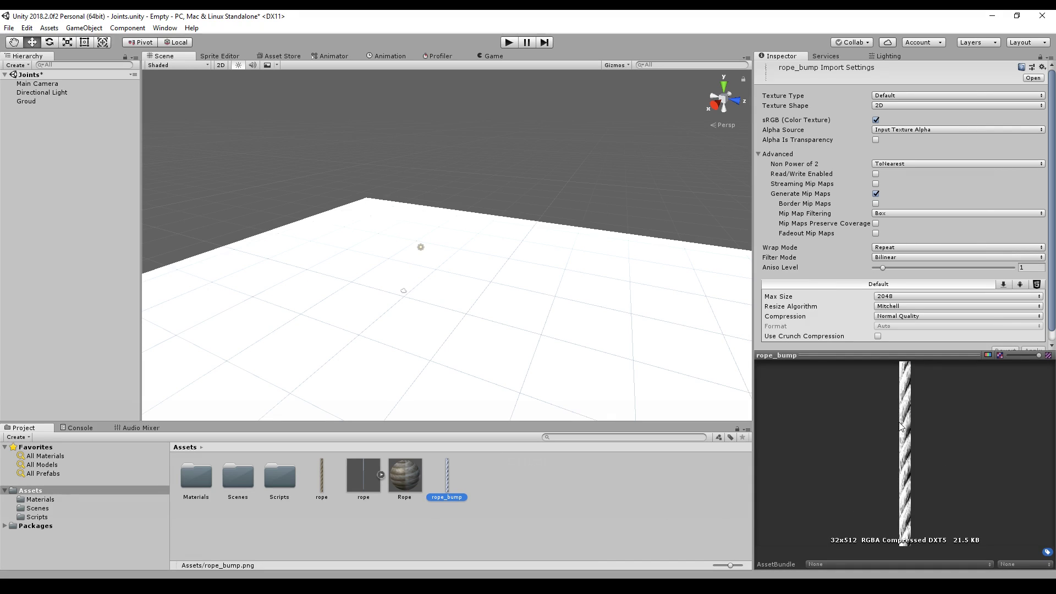
pyautogui.click(905, 96)
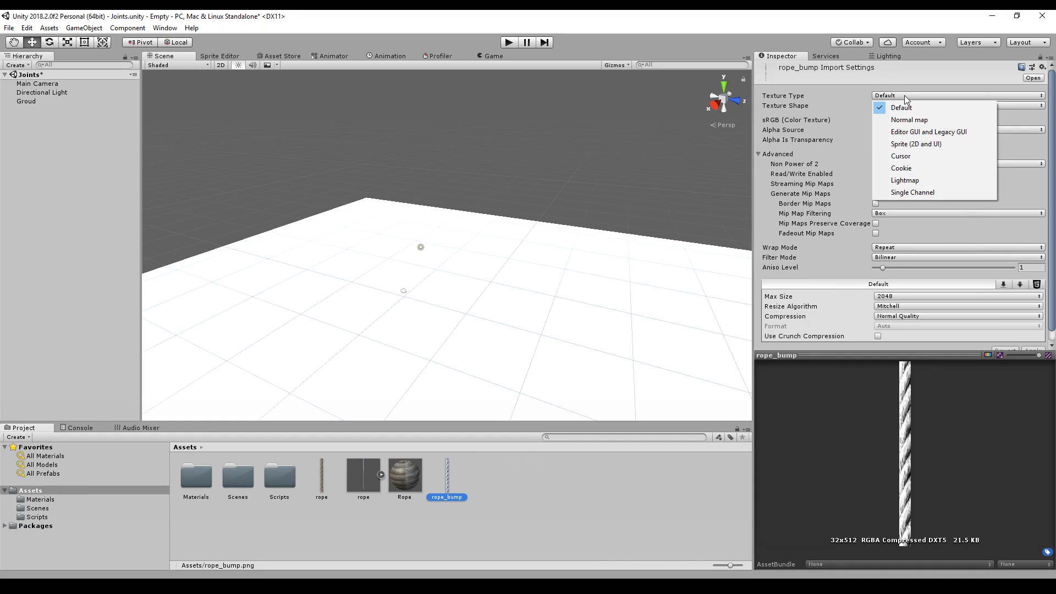
# - Set rope_bump's Texture Type to Normal map with Create from Grayscale ticked, and apply
pyautogui.click(911, 120)
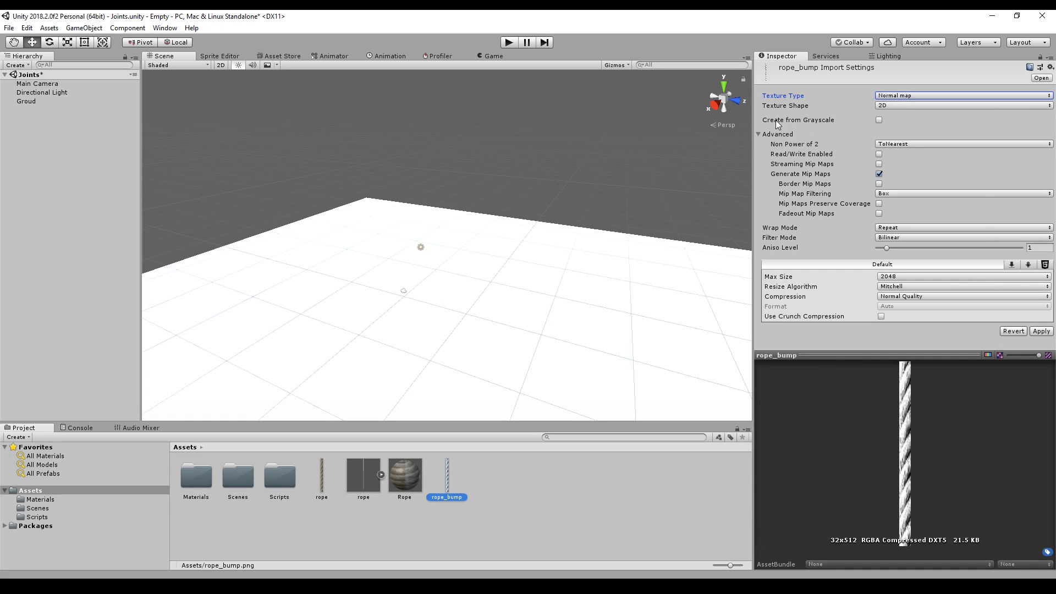
pyautogui.click(879, 120)
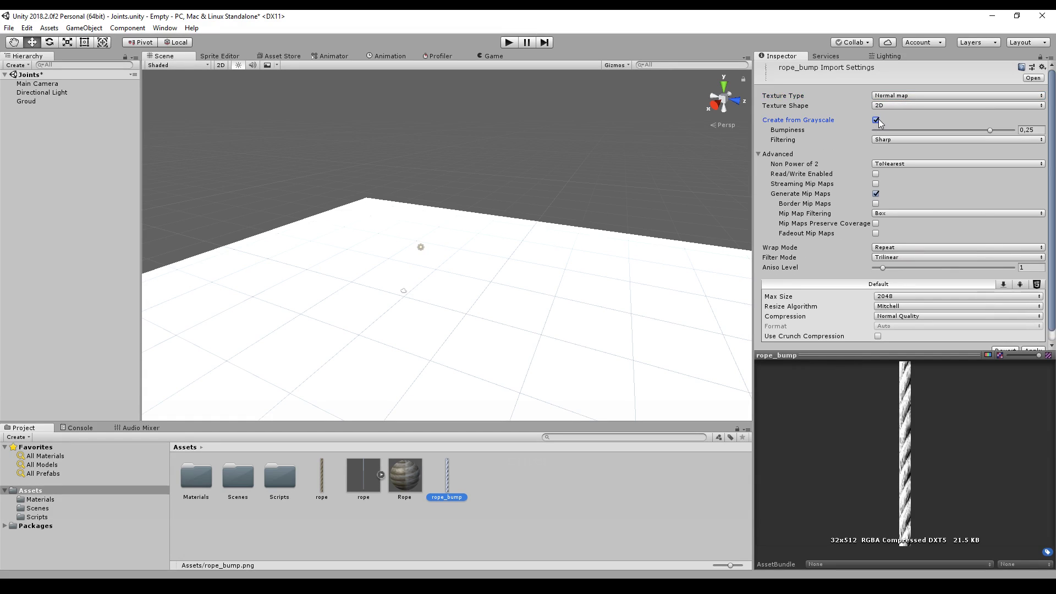
pyautogui.scroll(-1, 1017, 313)
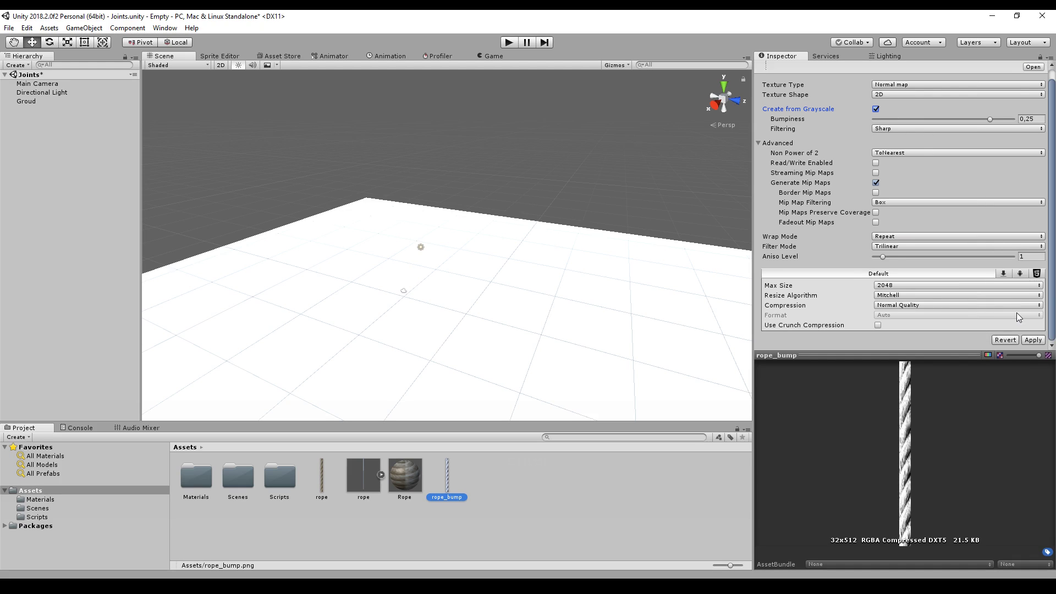
pyautogui.click(1034, 340)
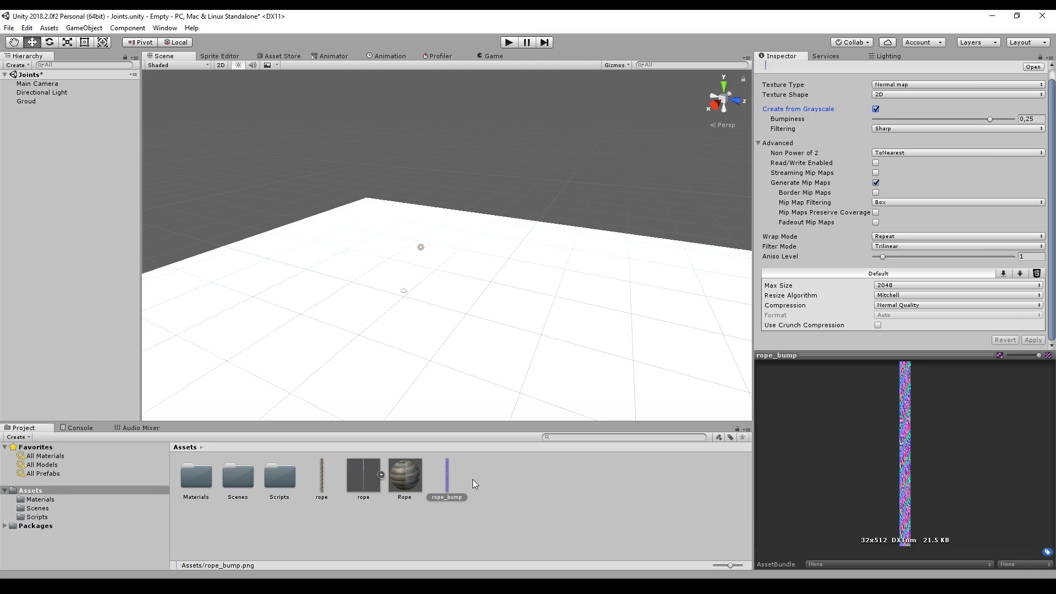
pyautogui.click(403, 480)
# - Put rope_bump in the Rope material's Normal Map slot and drag its Bumpiness down to 0,05
pyautogui.moveTo(447, 480); pyautogui.dragTo(681, 210)
pyautogui.moveTo(768, 149); pyautogui.dragTo(769, 149)
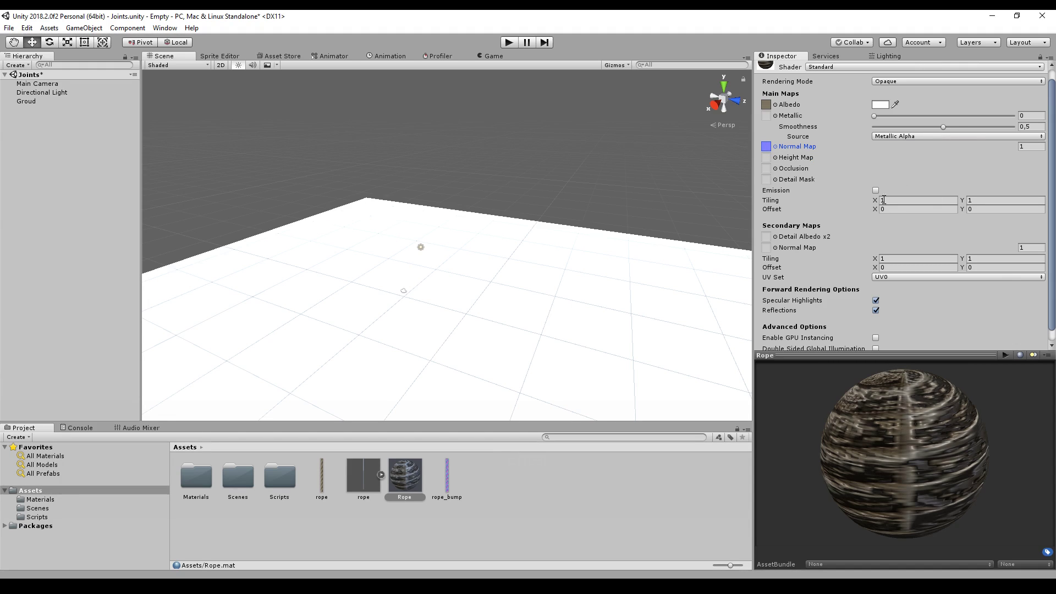
pyautogui.click(445, 477)
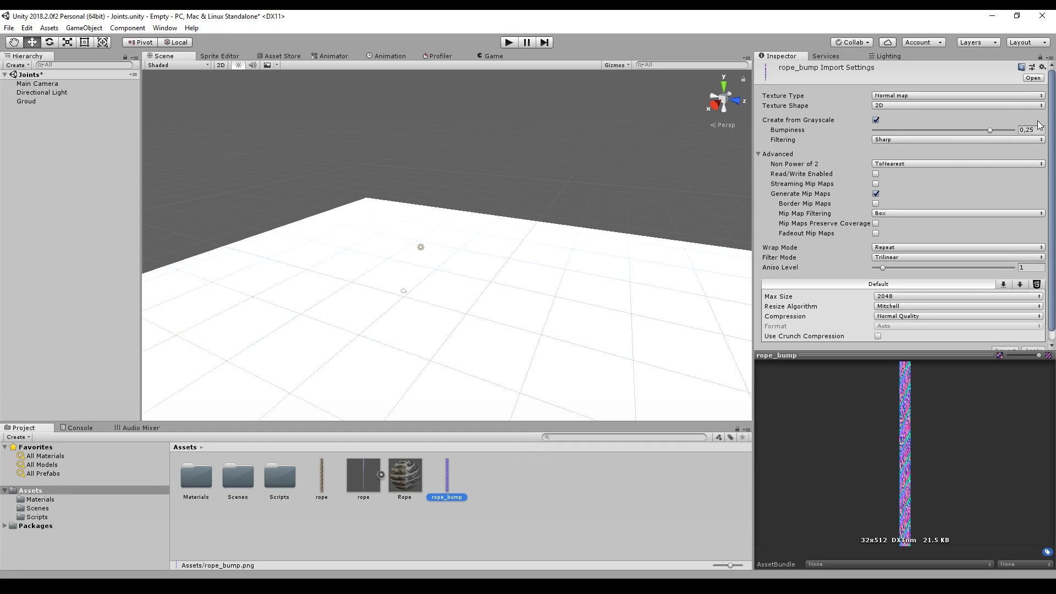
pyautogui.moveTo(990, 129); pyautogui.dragTo(925, 131)
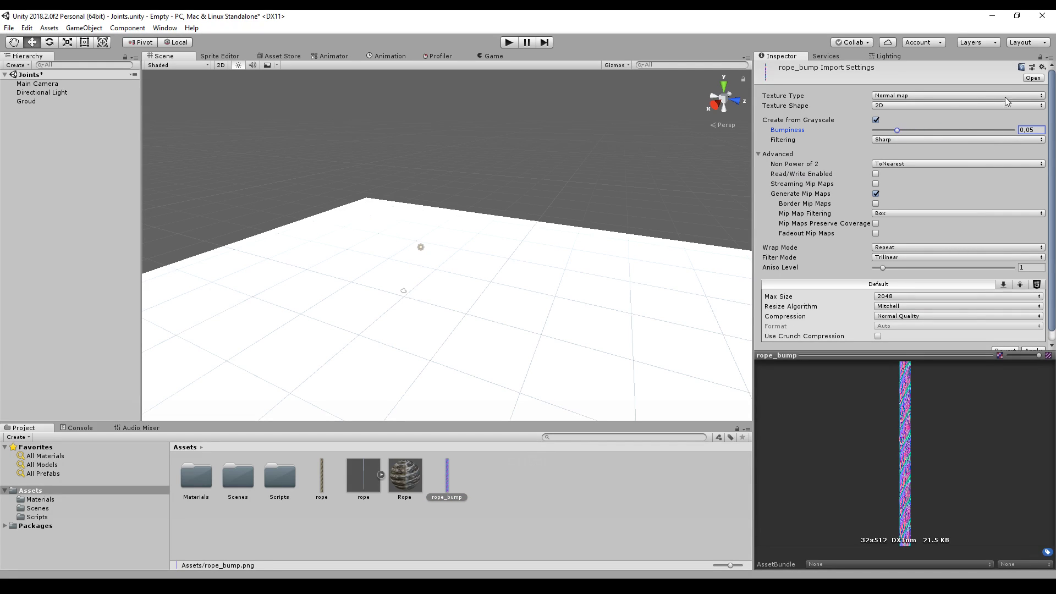
pyautogui.scroll(-1, 988, 250)
# - Apply the bumpiness change, place the rope model in the scene, and drop the Rope material onto it
pyautogui.click(1032, 340)
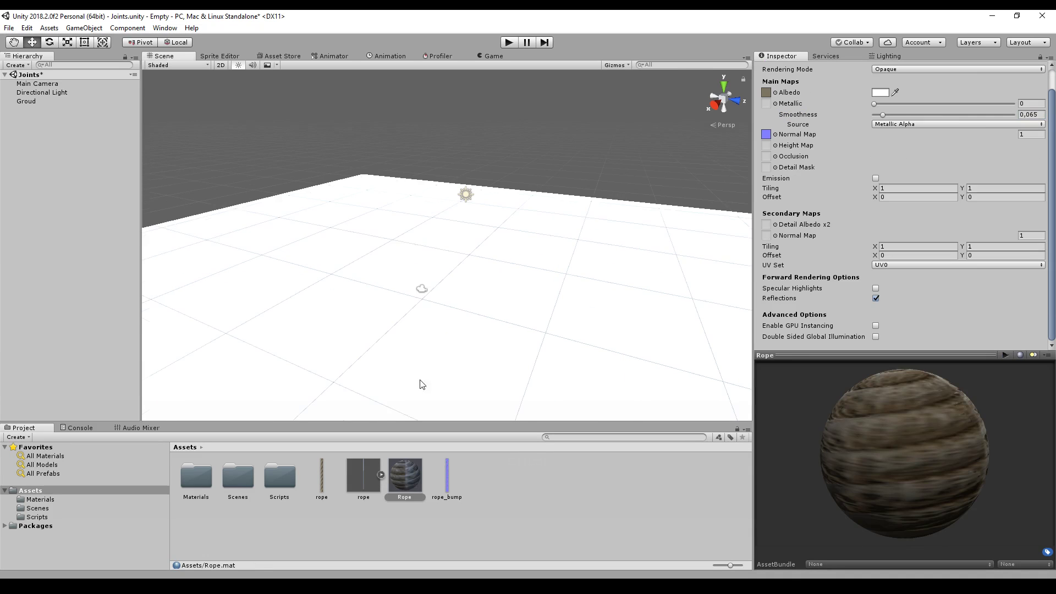
pyautogui.moveTo(358, 498); pyautogui.dragTo(422, 301)
pyautogui.scroll(5, 377, 175)
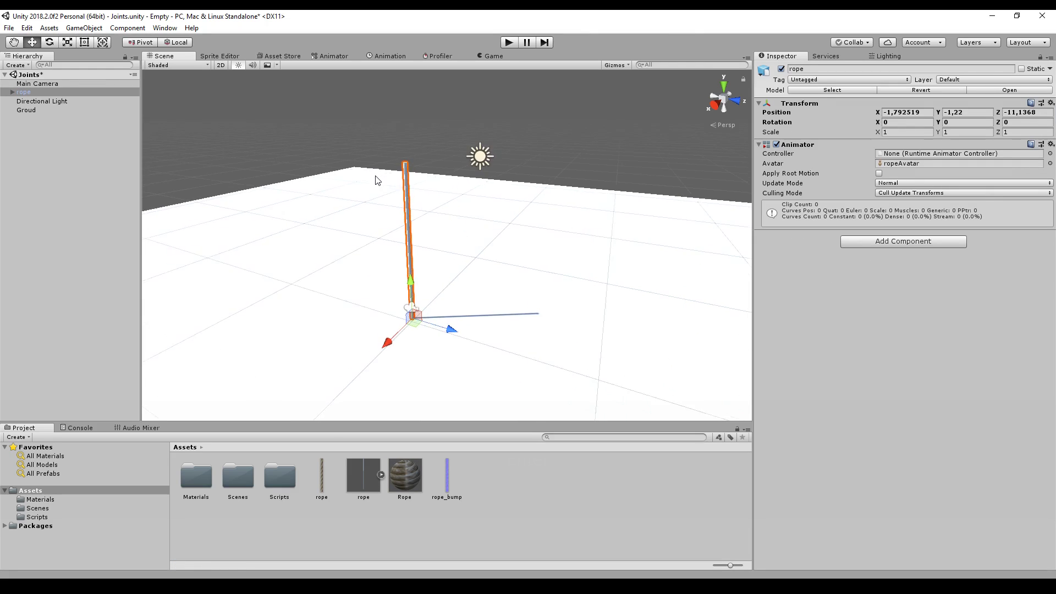
pyautogui.moveTo(414, 386); pyautogui.dragTo(394, 255)
pyautogui.scroll(3, 352, 231)
pyautogui.scroll(3, 348, 253)
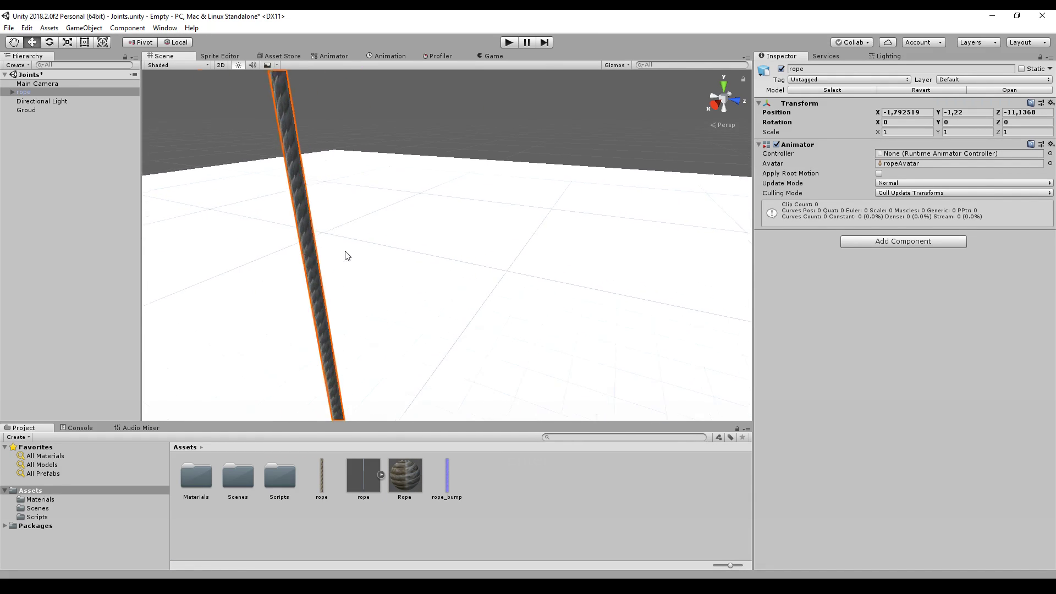
pyautogui.press('q')
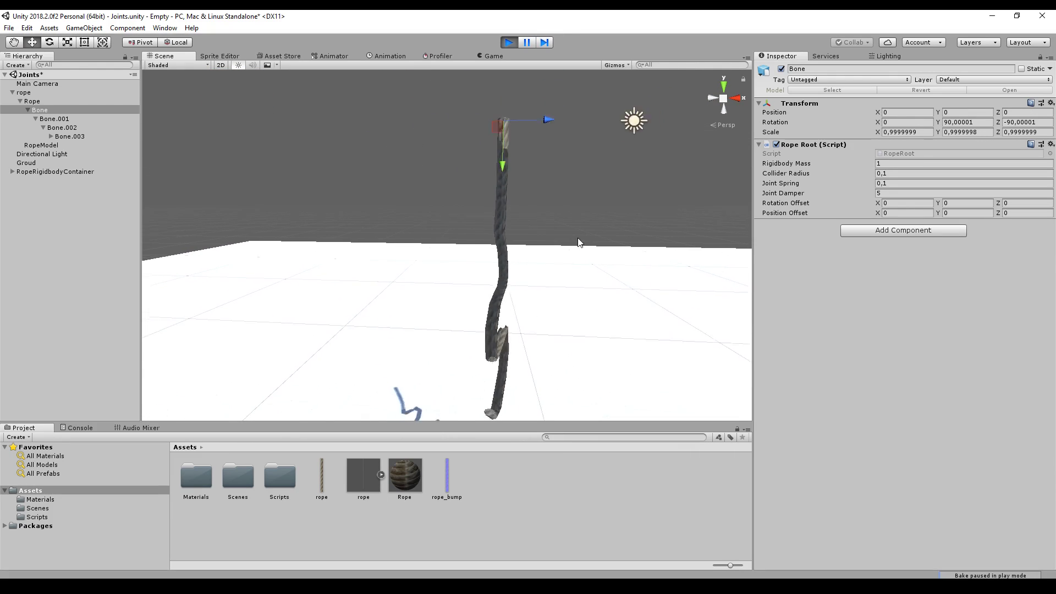
# - Pan, orbit and zoom the Scene view to follow the swinging rope until it hangs from Rope Root
pyautogui.moveTo(563, 245); pyautogui.dragTo(409, 145, button='middle')
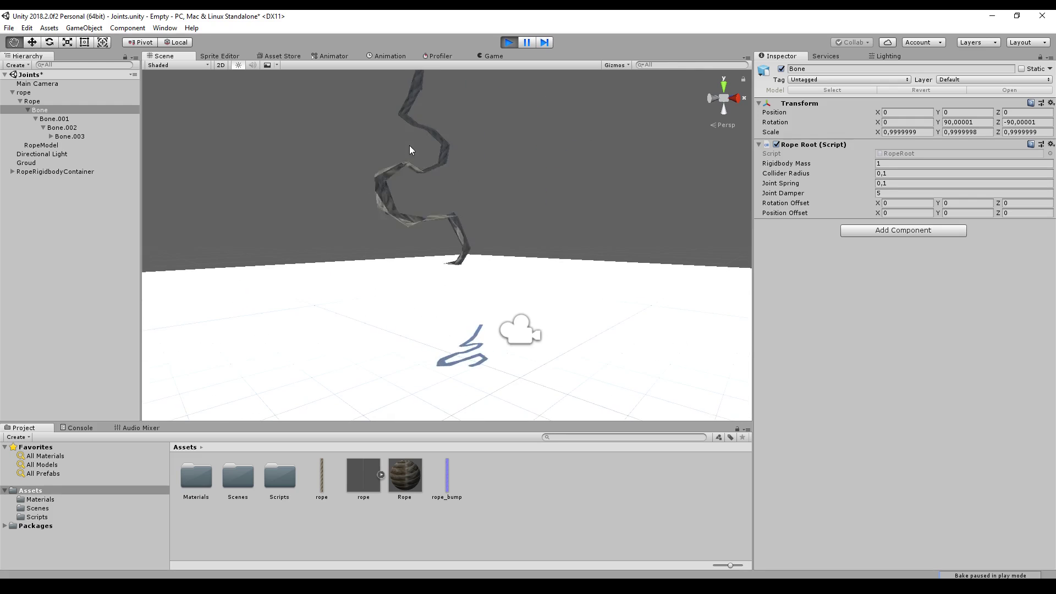
pyautogui.moveTo(375, 101); pyautogui.dragTo(381, 248, button='middle')
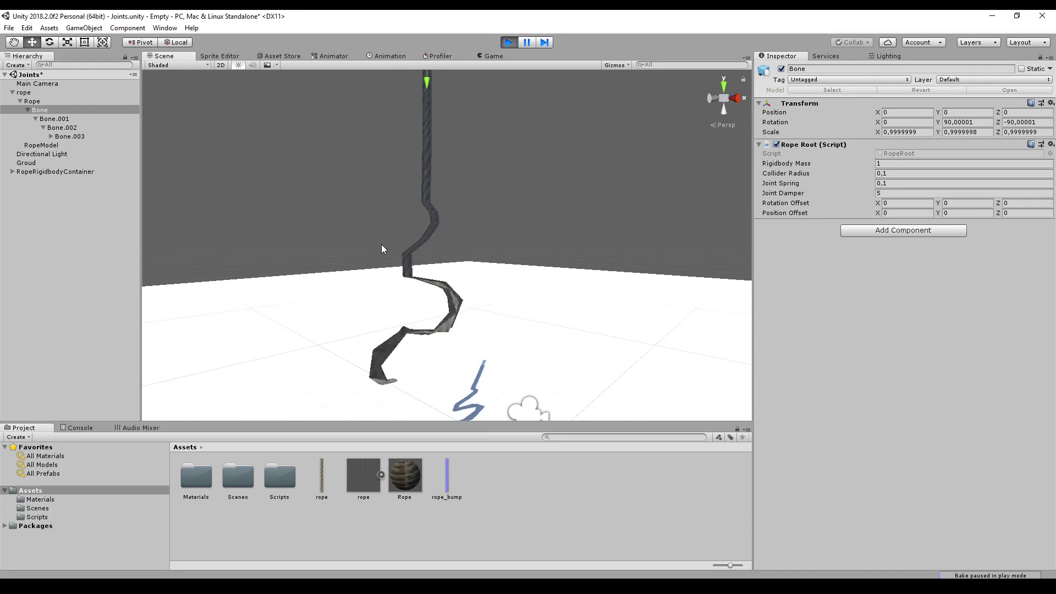
pyautogui.moveTo(351, 166); pyautogui.dragTo(363, 236, button='middle')
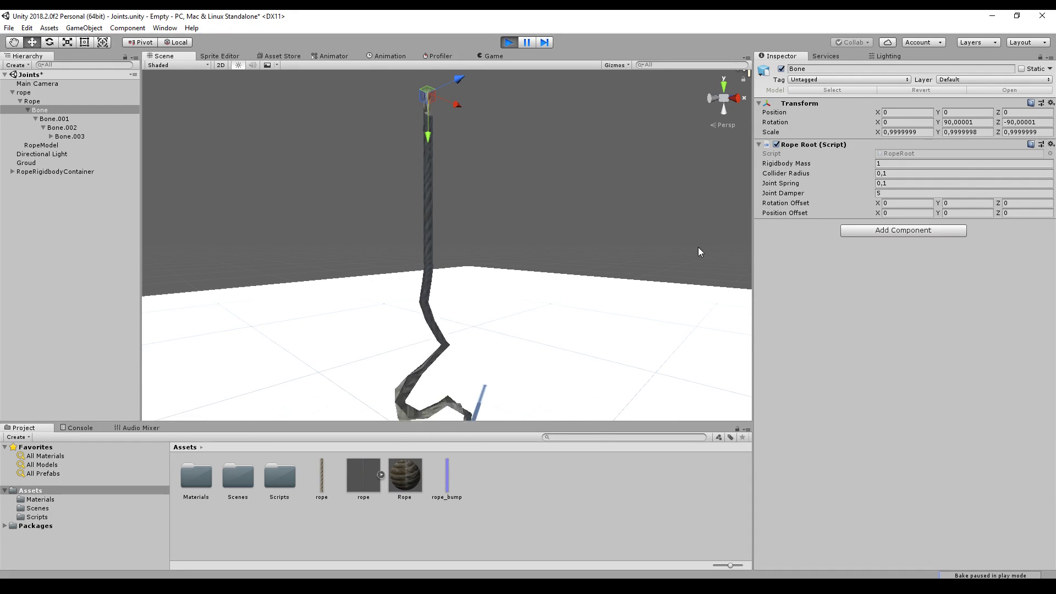
pyautogui.keyDown('alt'); pyautogui.moveTo(495, 337); pyautogui.dragTo(503, 219); pyautogui.keyUp('alt')
pyautogui.scroll(5, 503, 219)
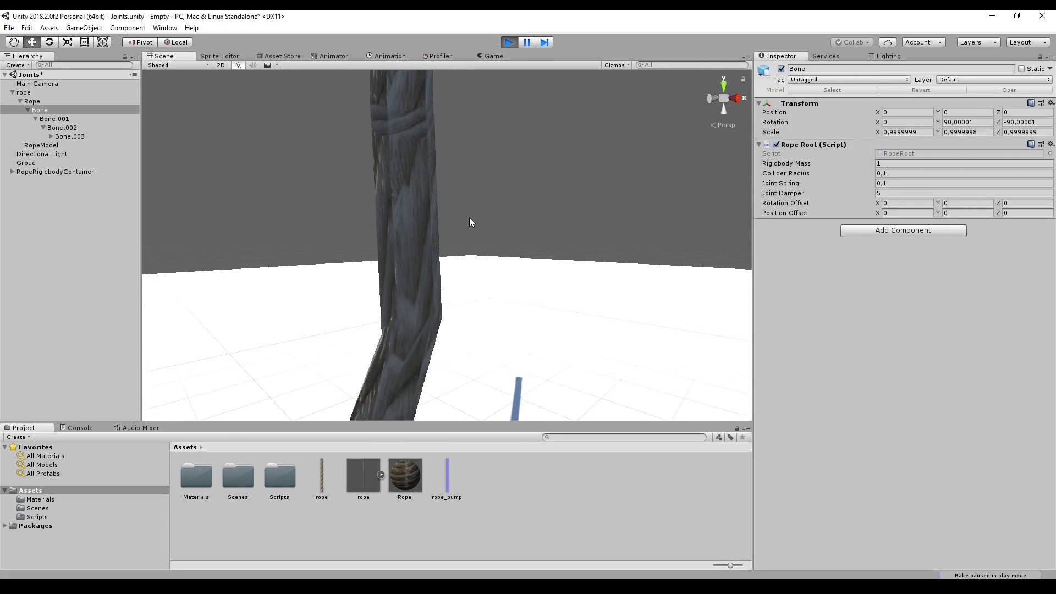
pyautogui.scroll(-4, 471, 216)
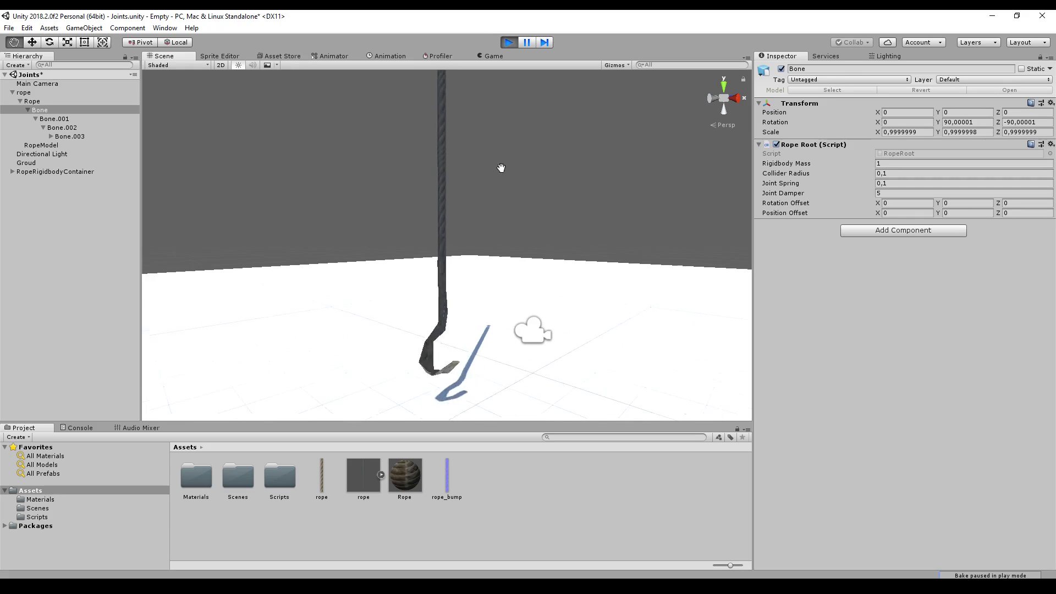
pyautogui.keyDown('alt'); pyautogui.moveTo(500, 167); pyautogui.dragTo(497, 262); pyautogui.keyUp('alt')
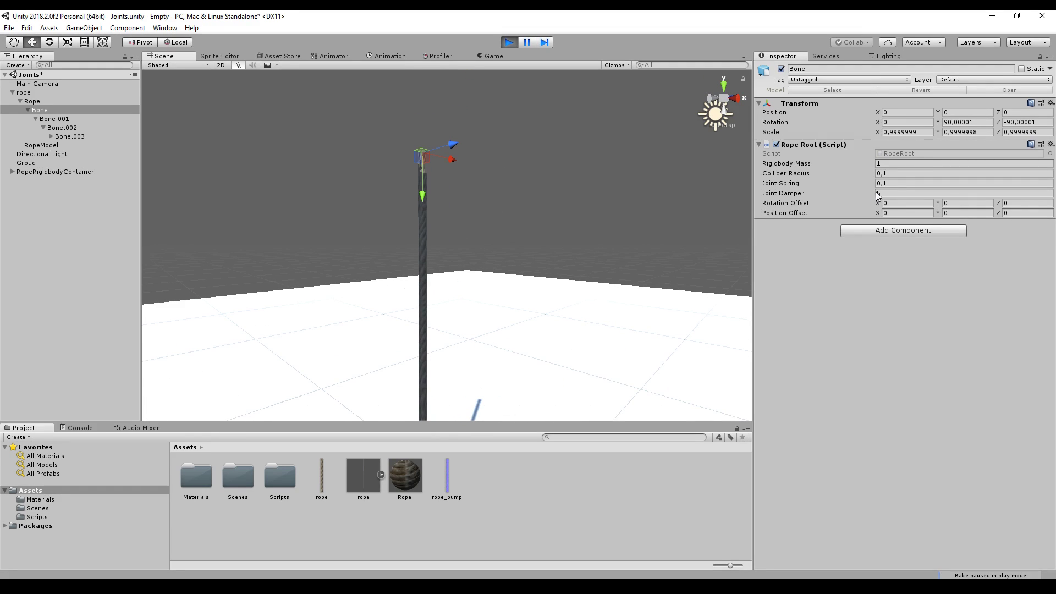
# - Restart Play mode with the sphere and cube present, and drag the rope's top bone along X to bend it
pyautogui.click(506, 43)
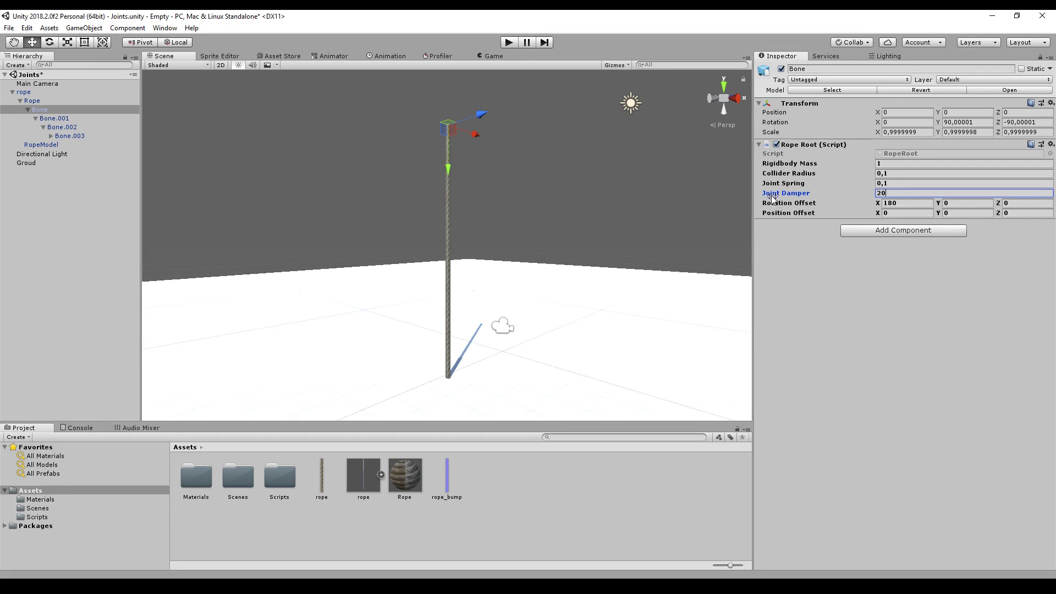
pyautogui.click(510, 42)
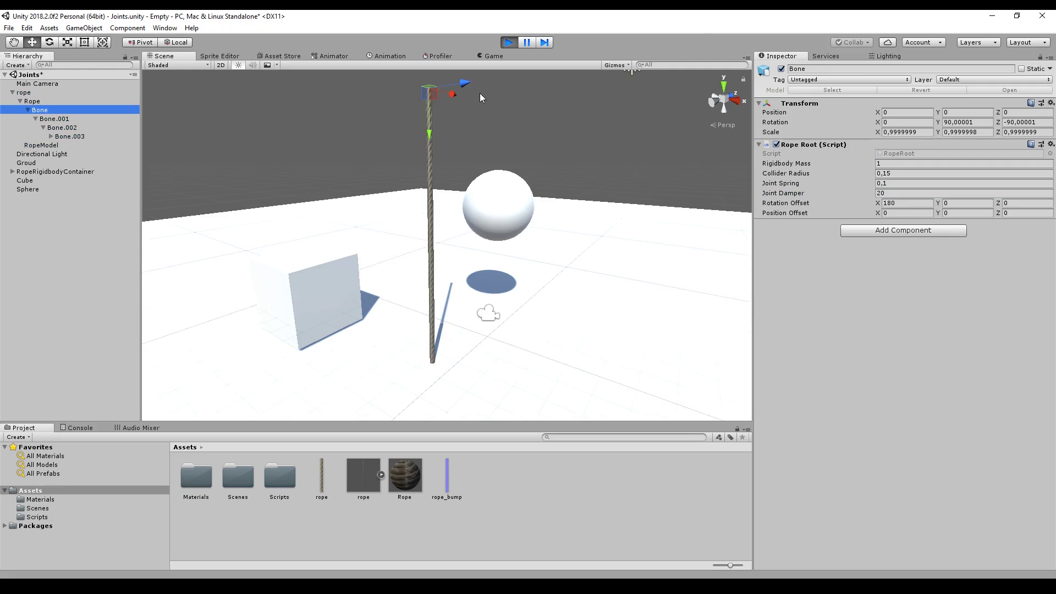
pyautogui.moveTo(471, 81); pyautogui.dragTo(482, 107)
pyautogui.click(526, 216)
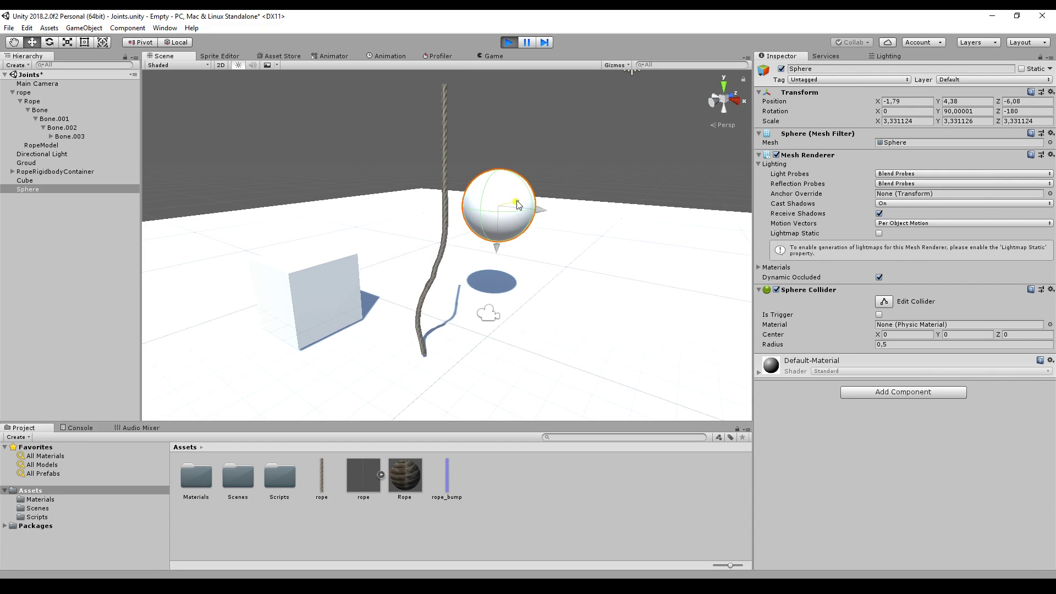
# - Push the sphere left into the rope, then move and lift the cube up against it
pyautogui.moveTo(511, 202); pyautogui.dragTo(581, 177)
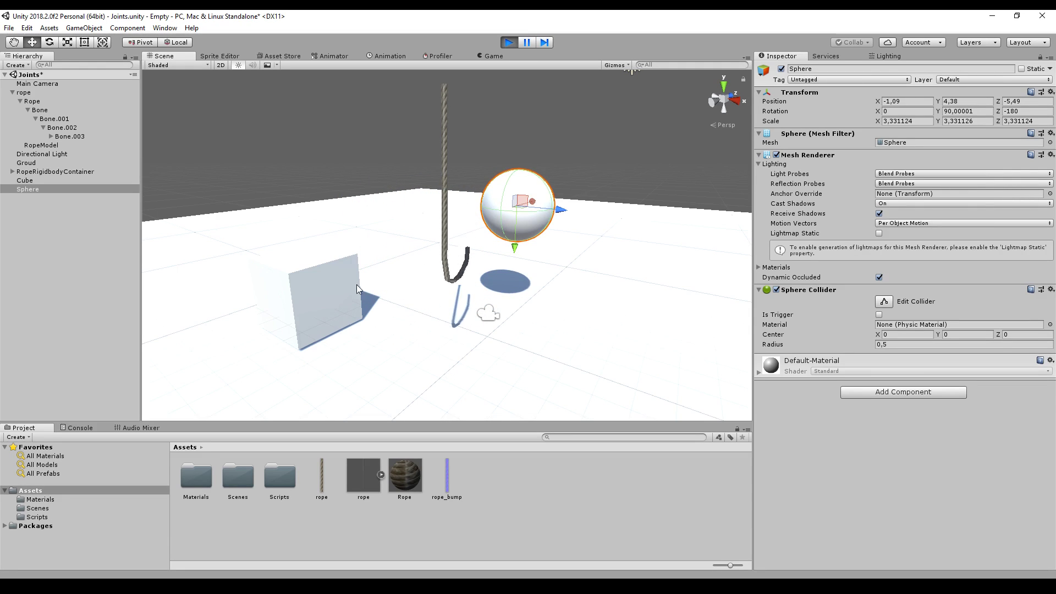
pyautogui.click(342, 298)
pyautogui.moveTo(341, 297); pyautogui.dragTo(392, 318)
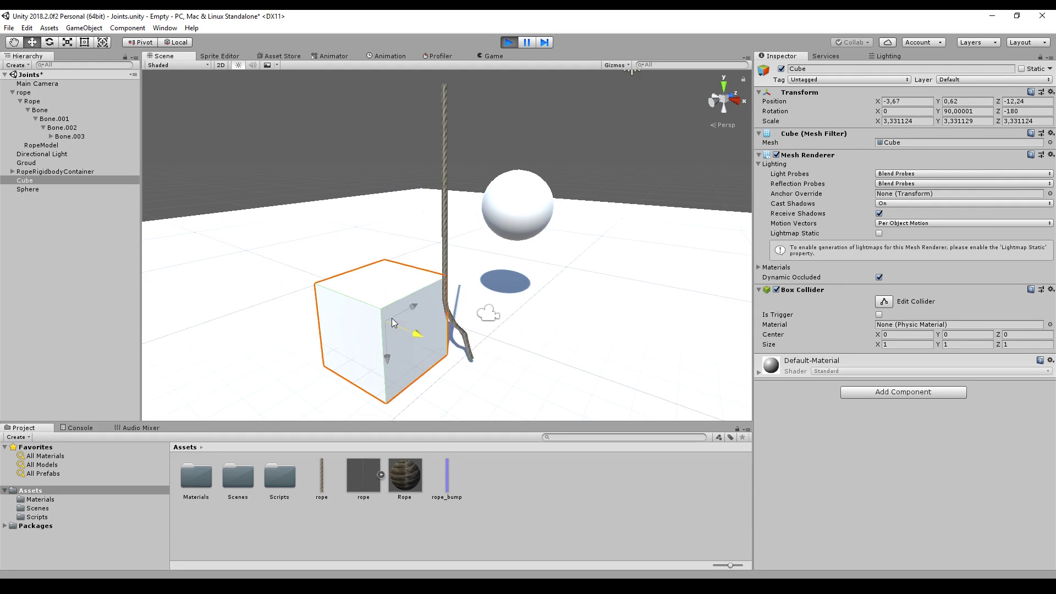
pyautogui.moveTo(388, 359); pyautogui.dragTo(358, 261)
# - Expand RopeRigidbodyContainer and step through the generated bones from Bone.001 to Bone.016
pyautogui.click(12, 171)
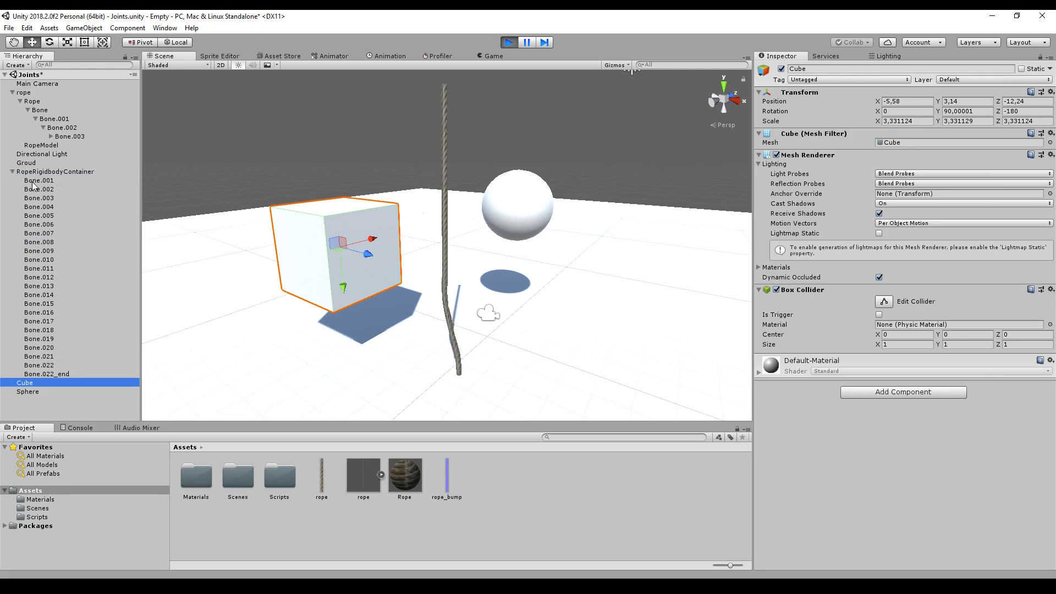
pyautogui.click(55, 182)
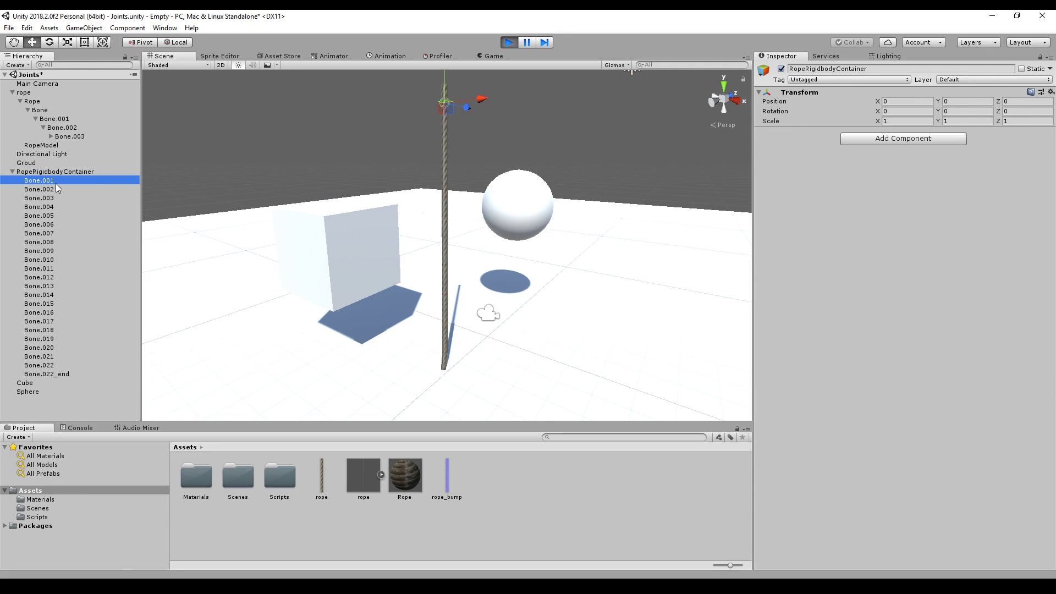
pyautogui.press('Down')
pyautogui.press('Down')
pyautogui.press('Down')
pyautogui.press('Down')
pyautogui.press('Down')
pyautogui.press('Down')
pyautogui.press('Down')
pyautogui.press('Down')
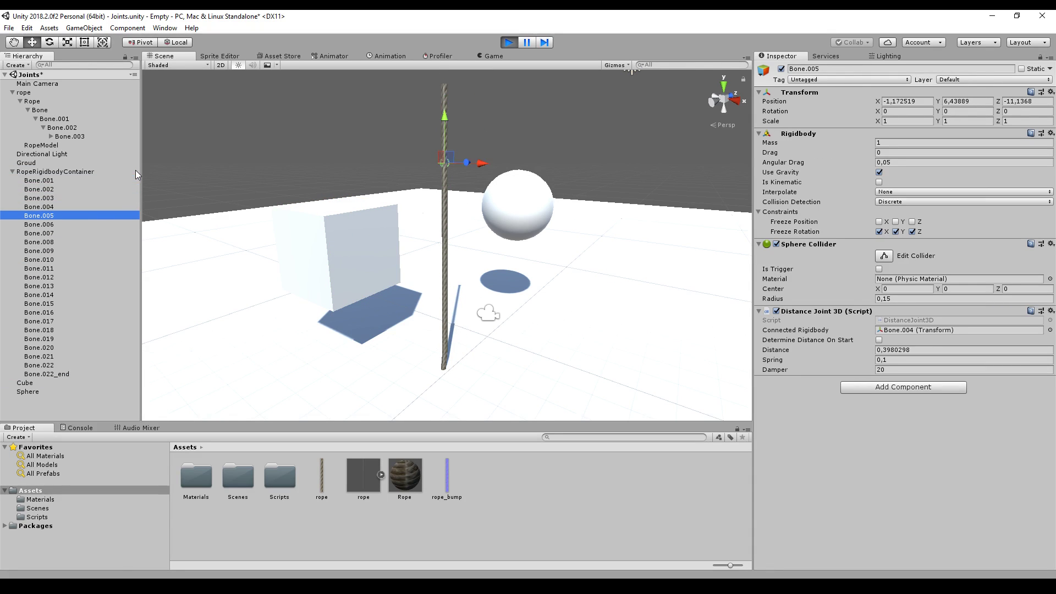
pyautogui.press('Down')
pyautogui.press('Down')
pyautogui.press('Down')
pyautogui.press('Down')
pyautogui.press('Down')
pyautogui.press('Down')
pyautogui.press('Down')
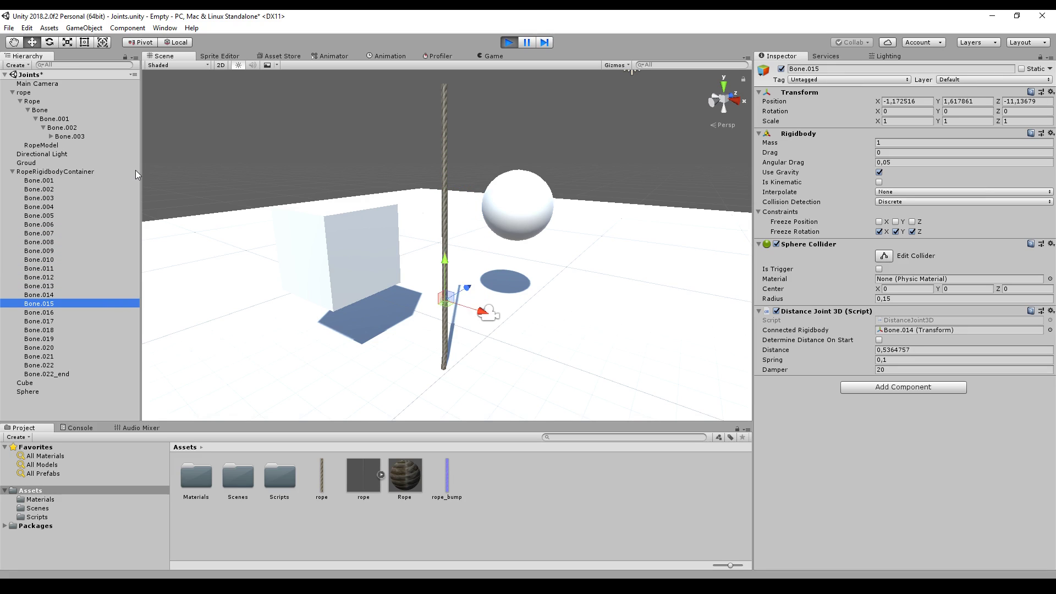
pyautogui.press('Up')
pyautogui.press('Up')
pyautogui.press('Up')
pyautogui.press('Up')
pyautogui.press('Up')
pyautogui.press('Up')
pyautogui.press('Up')
pyautogui.press('Up')
pyautogui.press('Up')
pyautogui.press('Up')
pyautogui.press('Up')
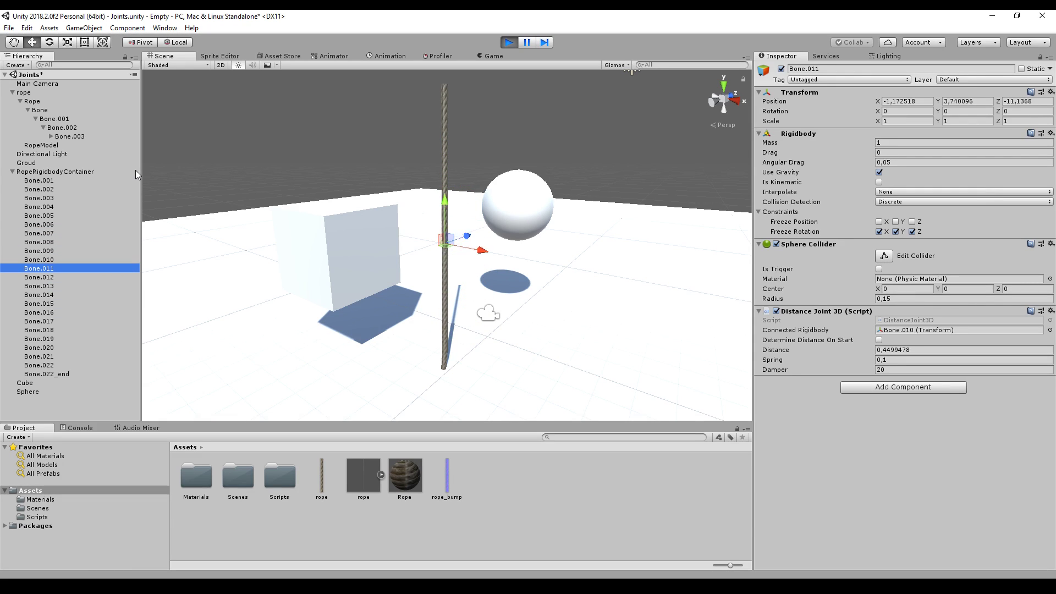
pyautogui.press('Up')
pyautogui.press('Up')
pyautogui.press('Up')
pyautogui.press('Up')
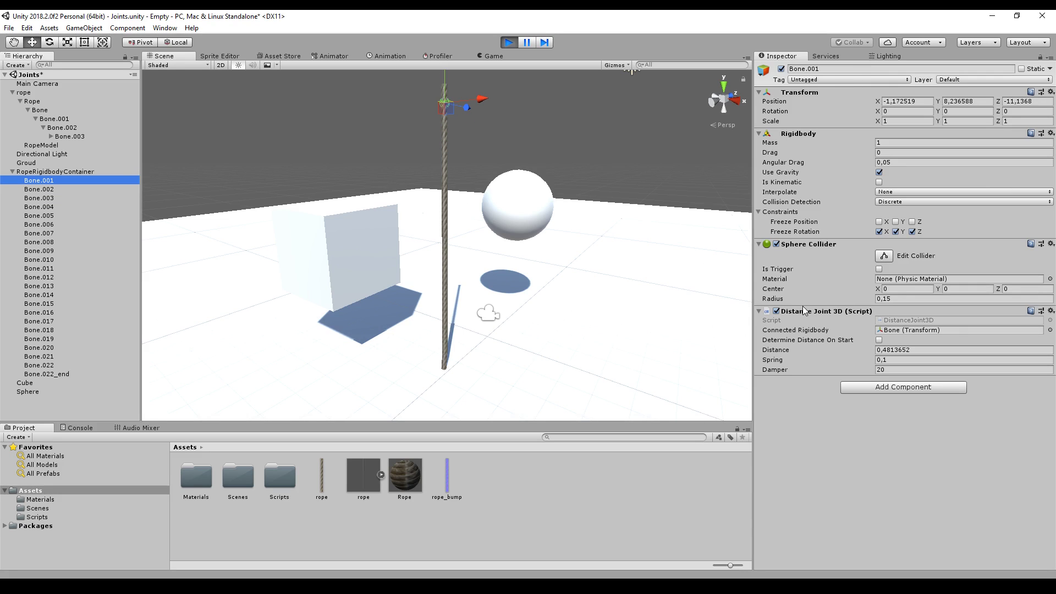
pyautogui.press('Down')
pyautogui.press('Down')
pyautogui.press('Down')
pyautogui.press('Down')
pyautogui.press('Down')
pyautogui.press('Down')
pyautogui.press('Down')
pyautogui.press('Down')
pyautogui.press('Down')
pyautogui.press('Down')
pyautogui.press('Down')
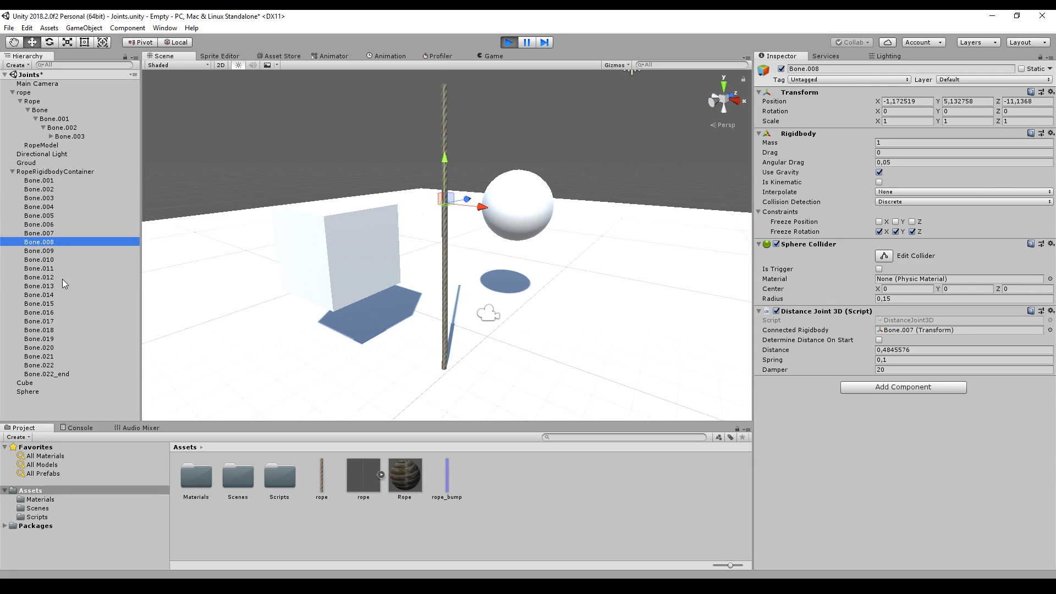
# - Inspect Bone.011's Rigidbody, Sphere Collider and Distance Joint 3D settings, then orbit the tearing demo view
pyautogui.scroll(4, 511, 251)
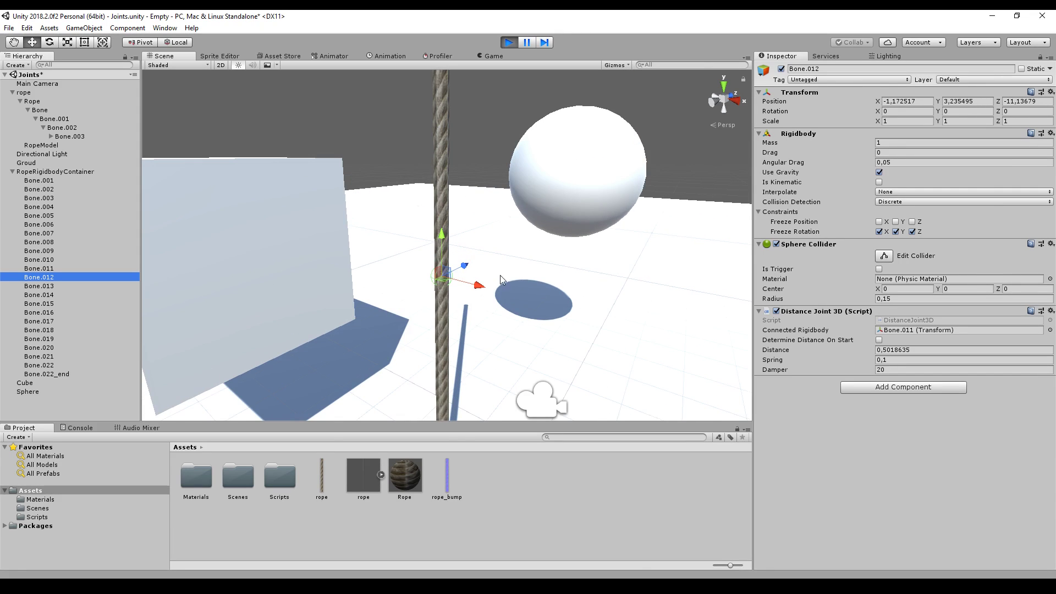
pyautogui.scroll(3, 500, 279)
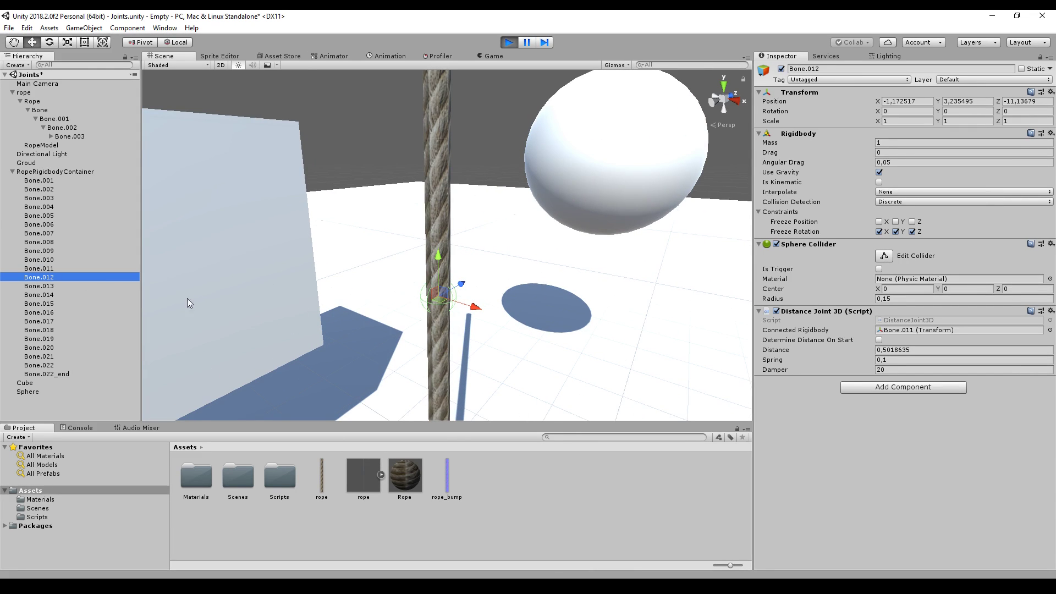
pyautogui.click(68, 269)
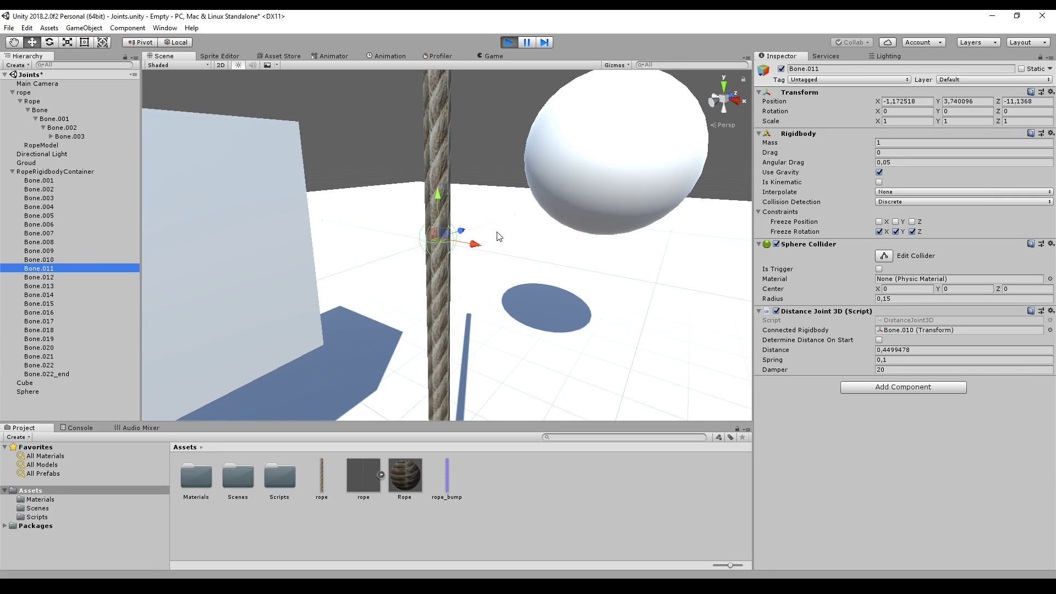
pyautogui.scroll(-5, 497, 237)
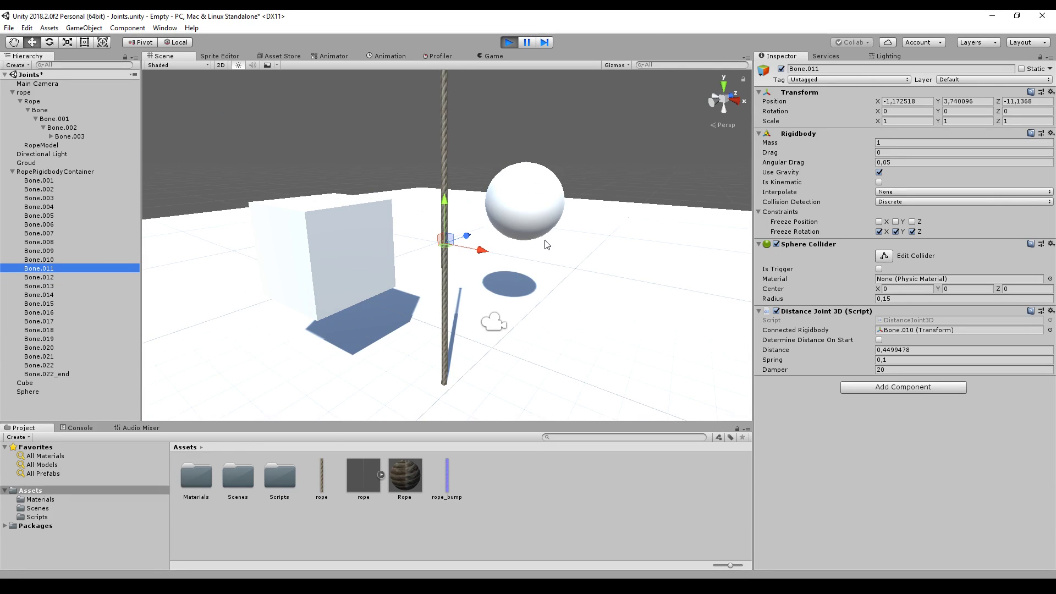
pyautogui.moveTo(546, 244)
pyautogui.mouseDown(button='right')
pyautogui.moveTo(538, 292)
pyautogui.moveTo(531, 259)
pyautogui.moveTo(545, 242)
pyautogui.mouseUp(button='right')
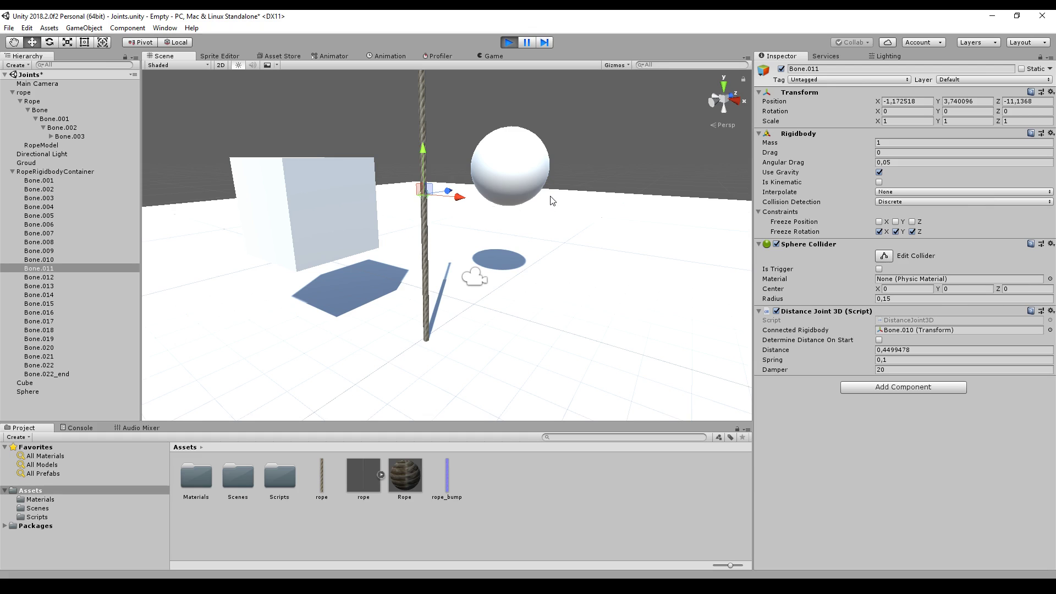
pyautogui.moveTo(548, 222); pyautogui.dragTo(553, 234, button='right')
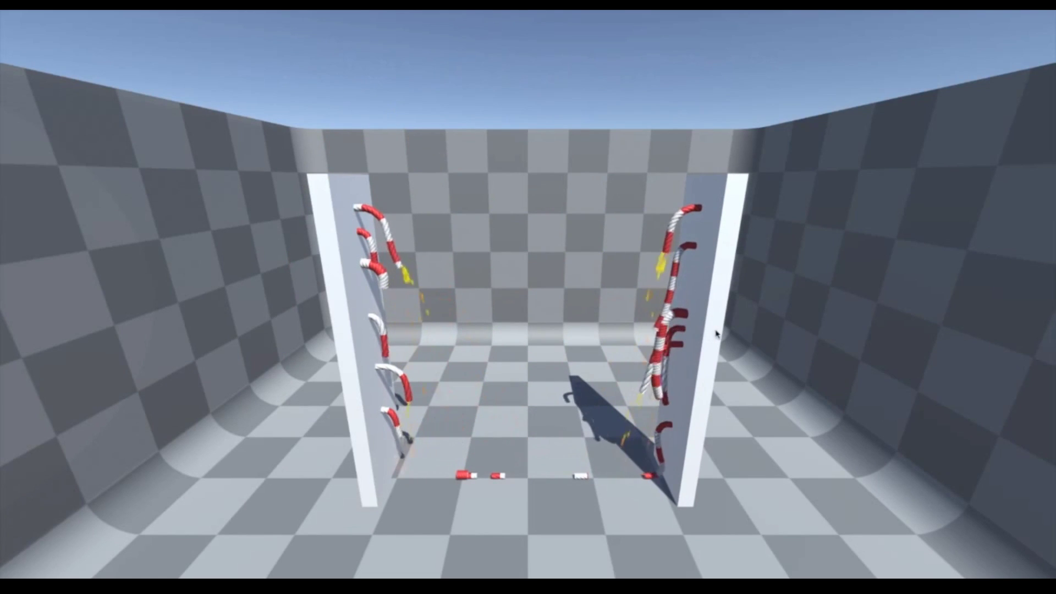
# - Pull the right post to the left so the striped ropes tear apart
pyautogui.moveTo(717, 333); pyautogui.dragTo(545, 339)
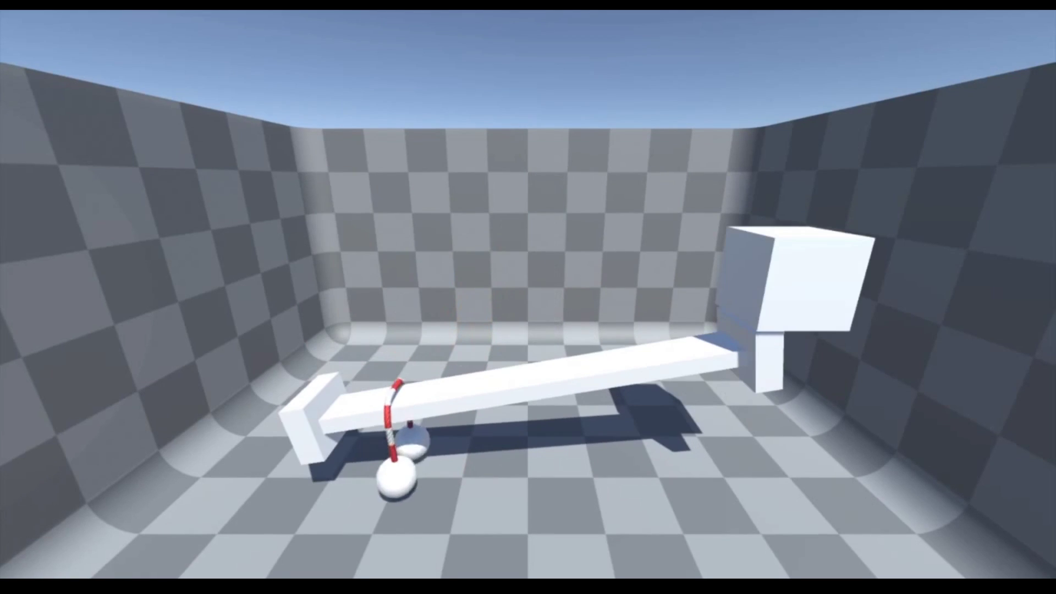